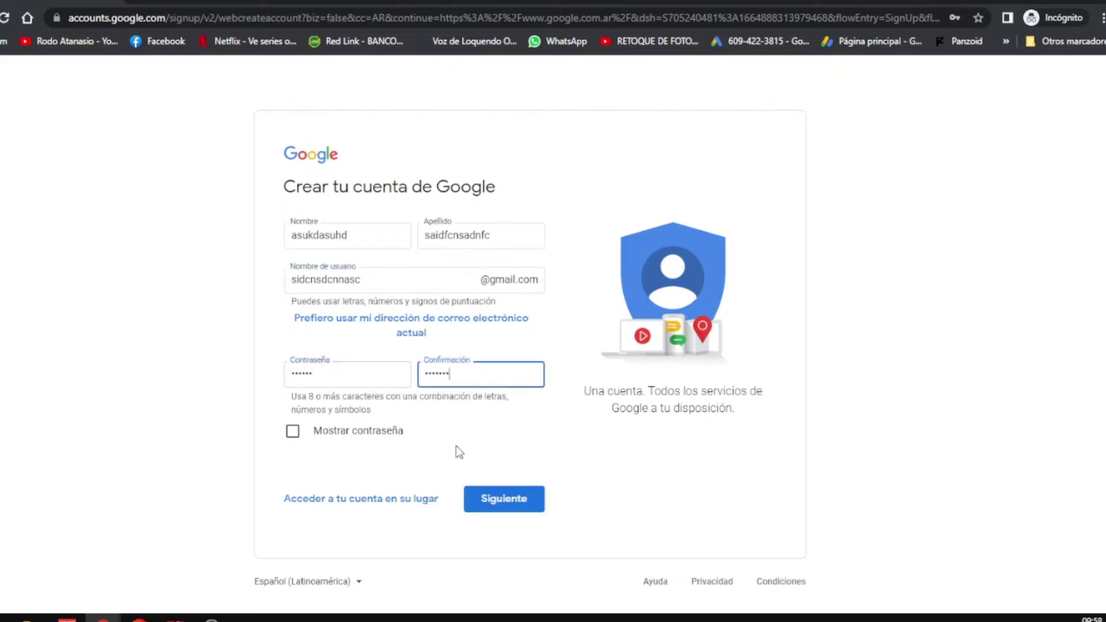
Submit the Google sign-up form with the entered name, username and password.
left_click(497, 502)
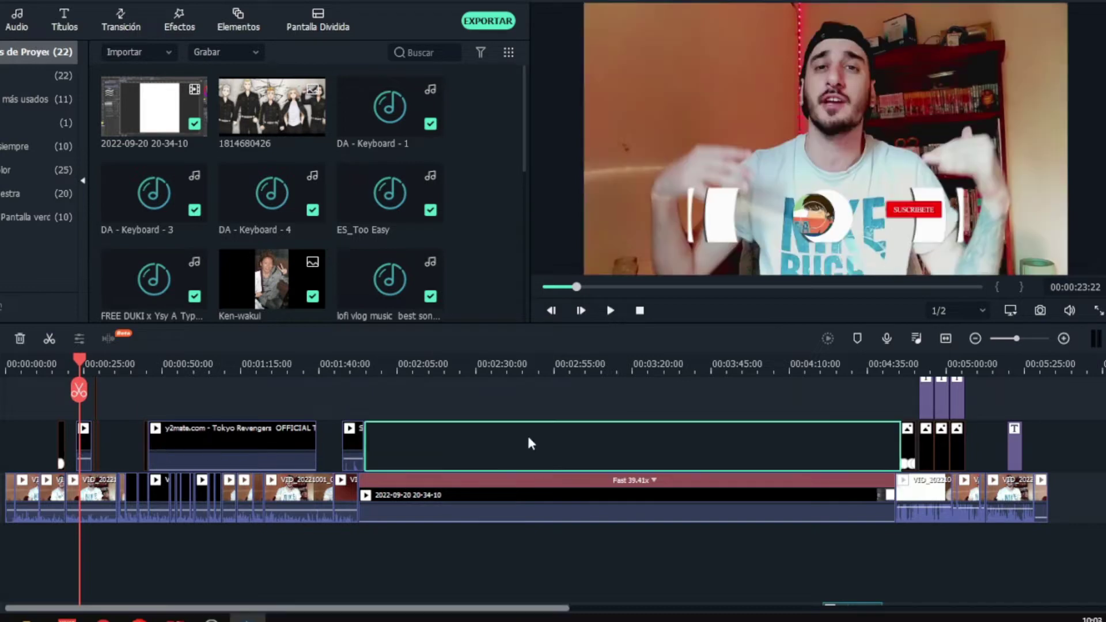
Zoom into the timeline to spread the clips and enlarge it above a smaller preview.
left_click_drag(1017, 339, 1026, 340)
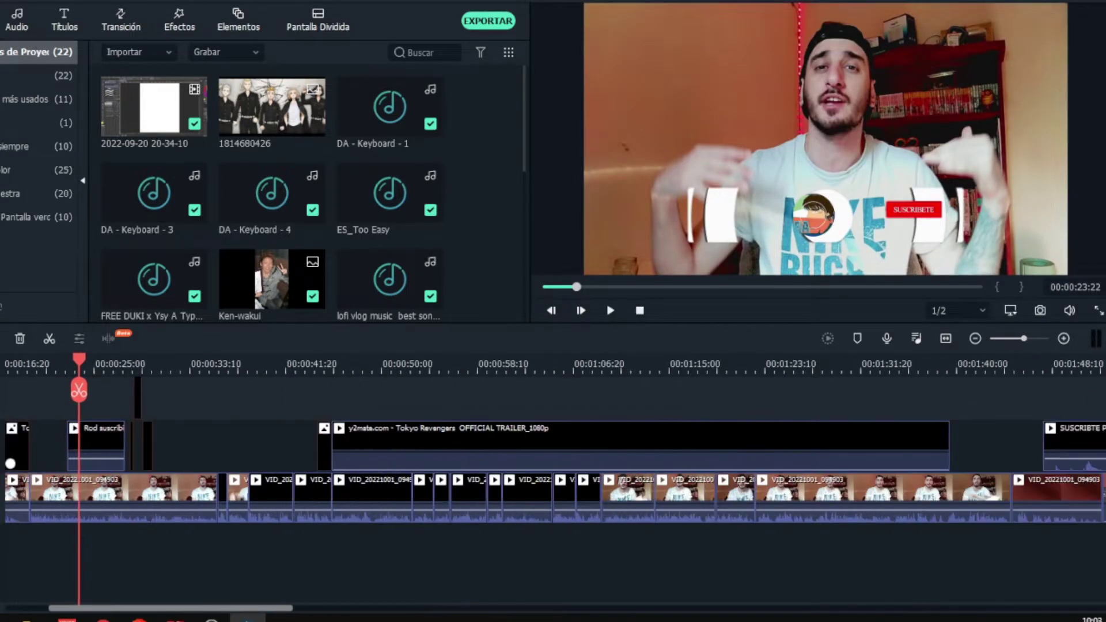
mouse_move(218, 610)
left_mouse_down()
mouse_move(235, 547)
mouse_move(286, 494)
left_mouse_up()
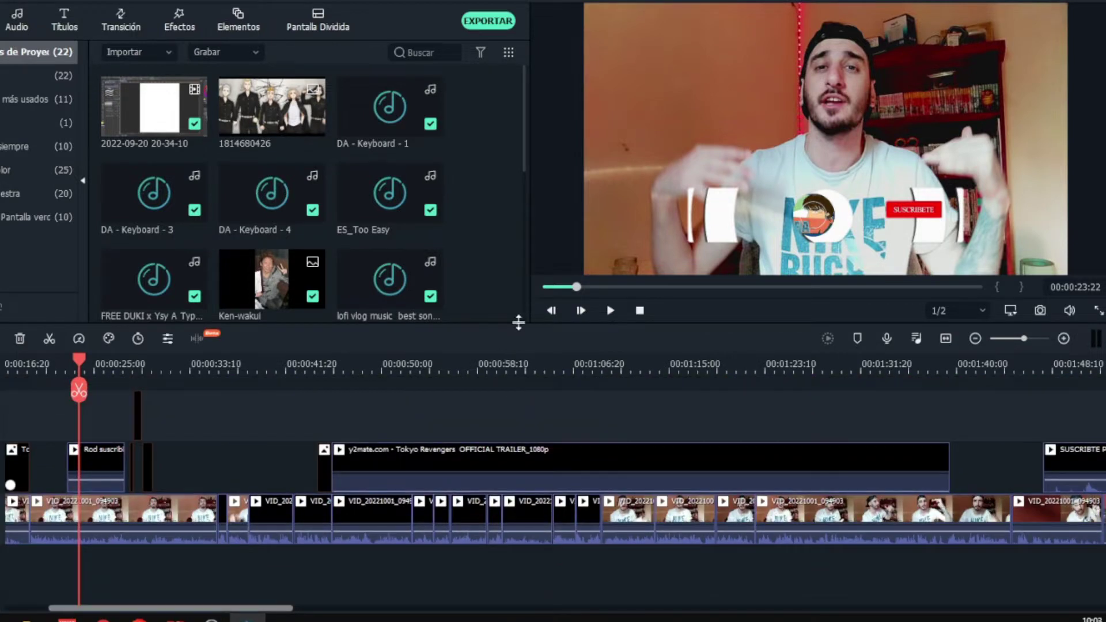
left_click_drag(501, 212, 501, 151)
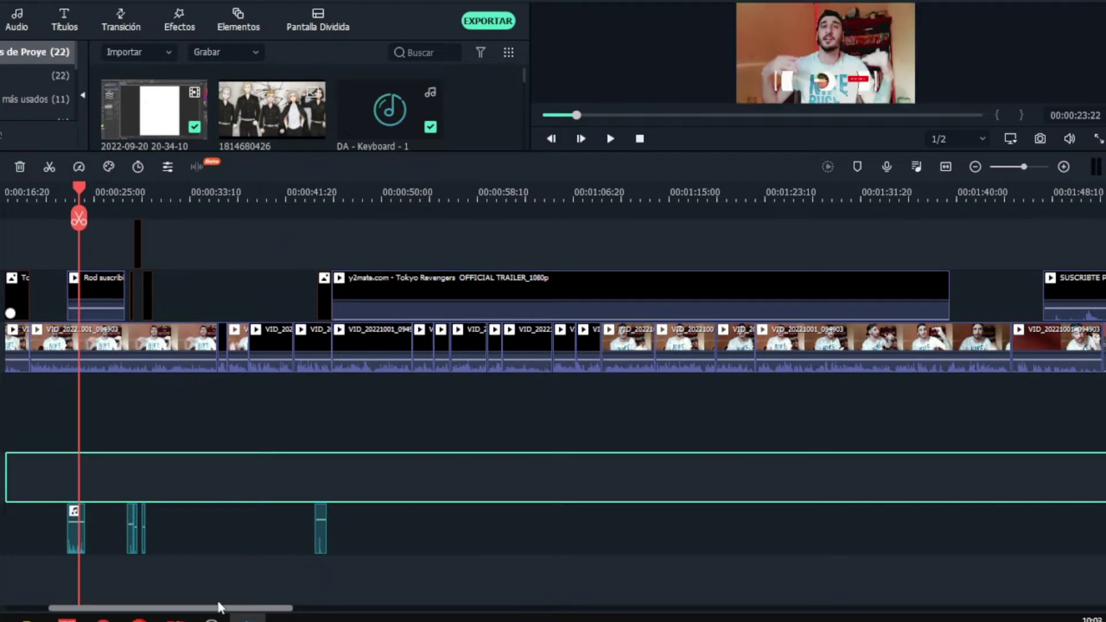
mouse_move(210, 610)
left_mouse_down()
mouse_move(817, 600)
mouse_move(259, 605)
mouse_move(80, 620)
left_mouse_up()
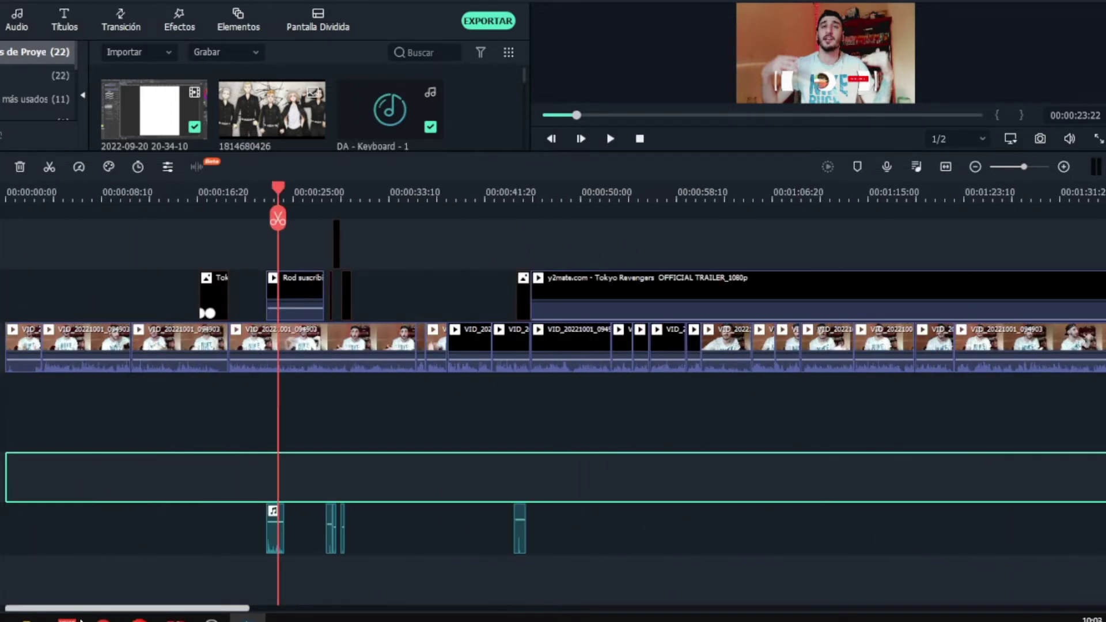
Delete both ES_Too Easy music clips from the bottom track and show the Audio library.
scroll(123, 582, "down", 3)
scroll(144, 591, "down", 1)
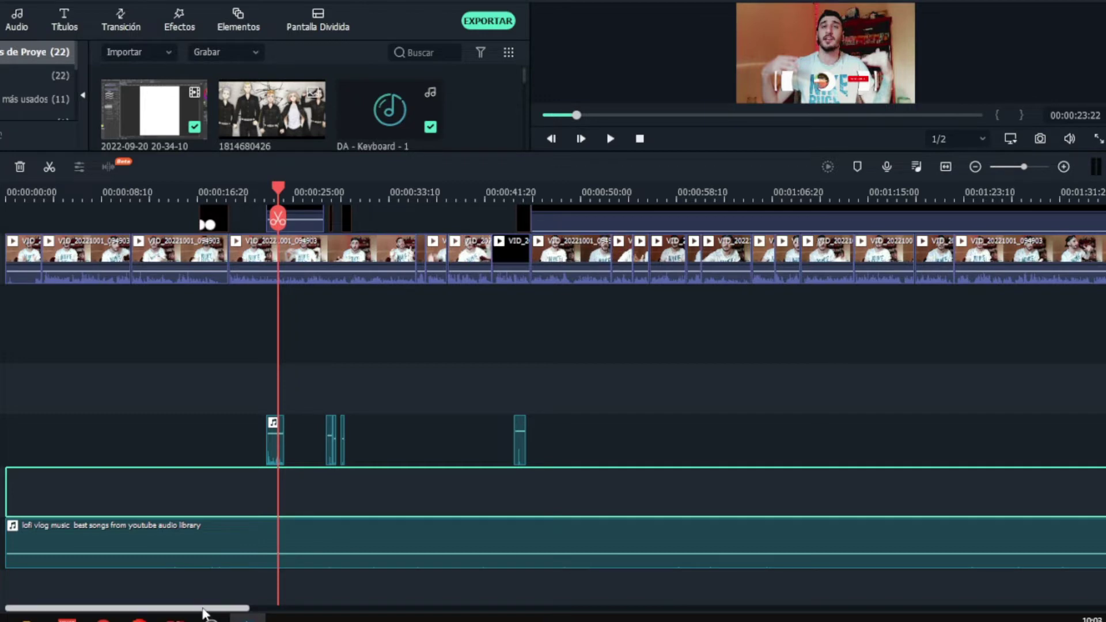
left_click_drag(203, 614, 414, 611)
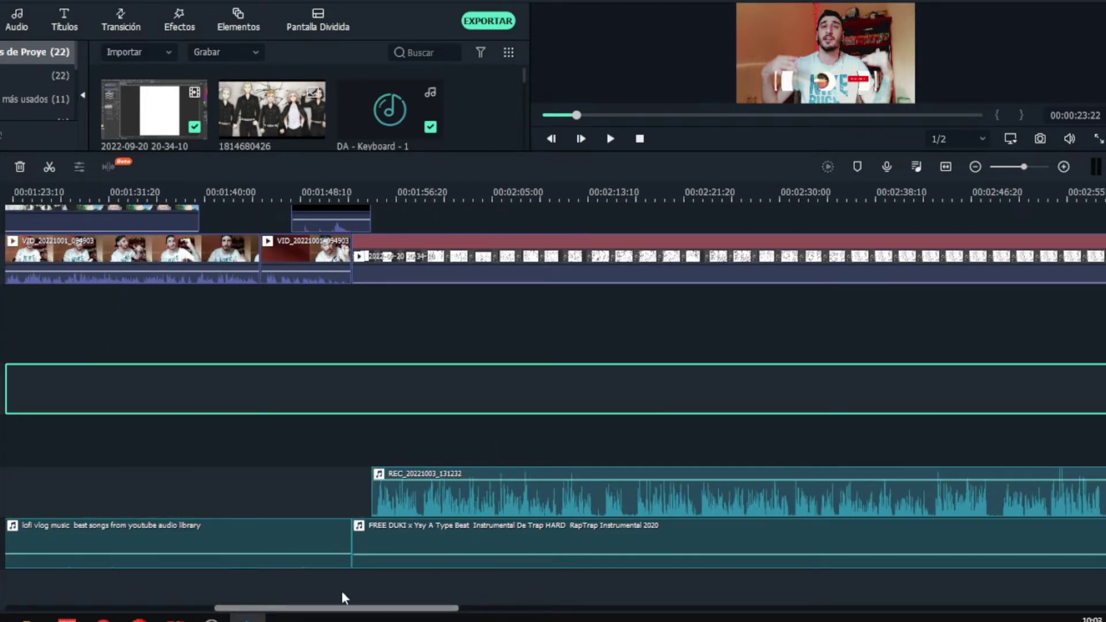
mouse_move(343, 614)
left_mouse_down()
mouse_move(852, 602)
mouse_move(805, 606)
left_mouse_up()
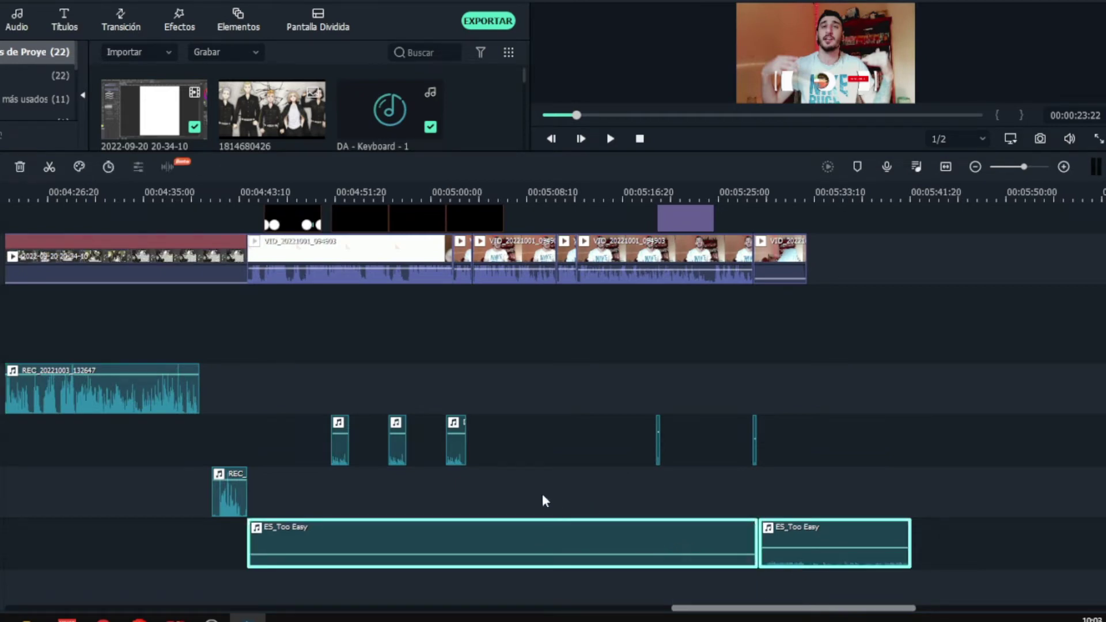
key("Delete")
left_click(23, 28)
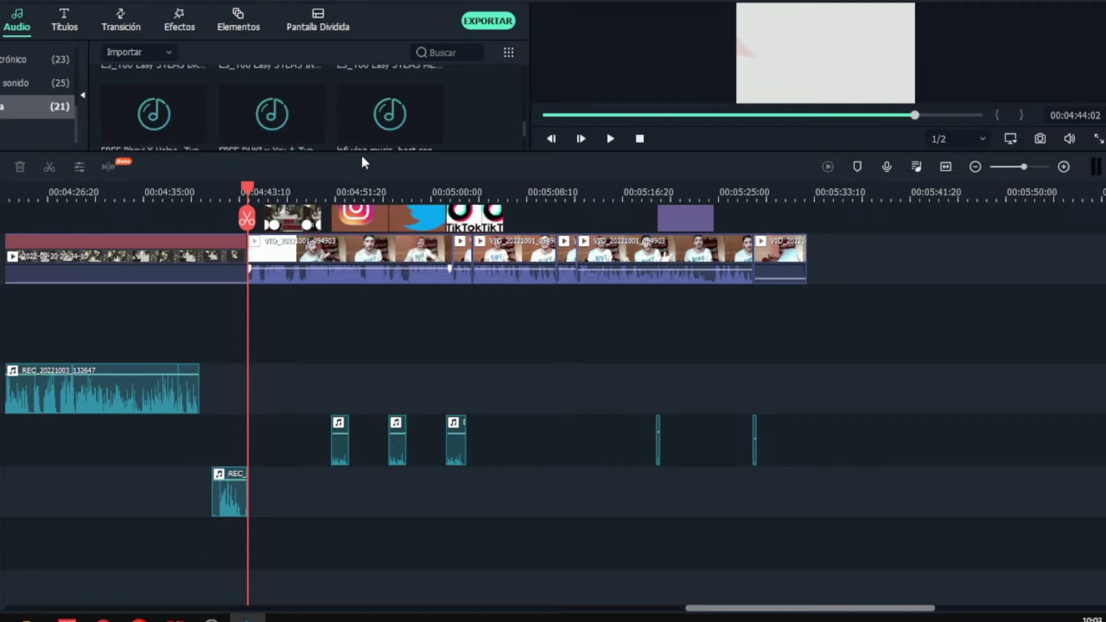
Place the FREE DUKI instrumental on a new bottom audio track at the playhead.
left_click_drag(368, 169, 371, 224)
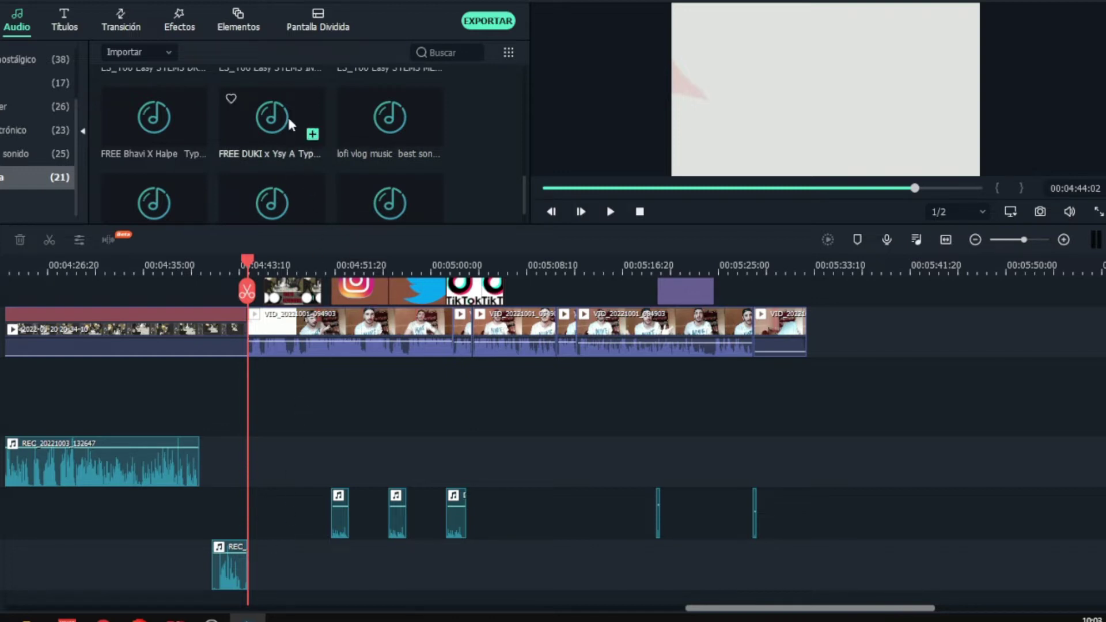
left_click_drag(291, 124, 229, 602)
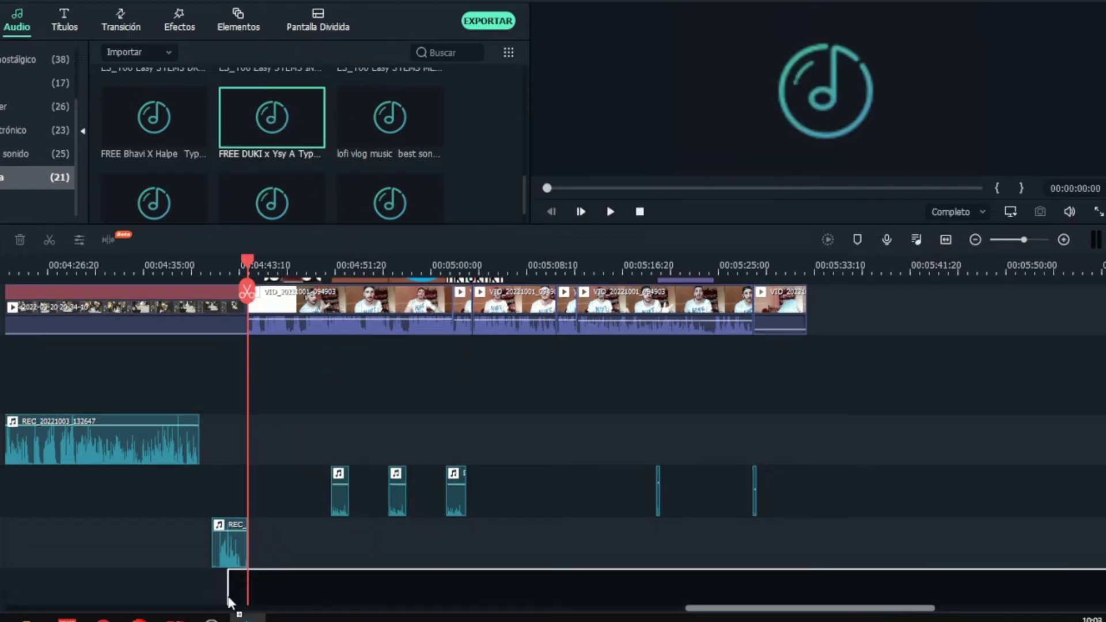
left_click_drag(235, 595, 235, 596)
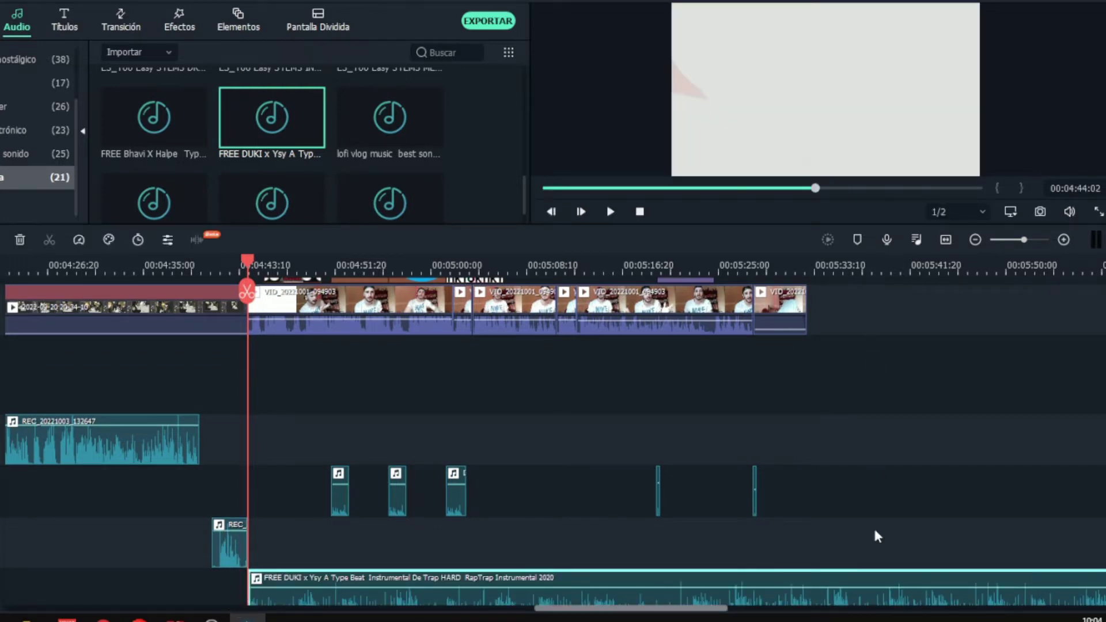
Trim the FREE DUKI beat to end with the video and lower its volume to about -33 dB.
left_click(818, 275)
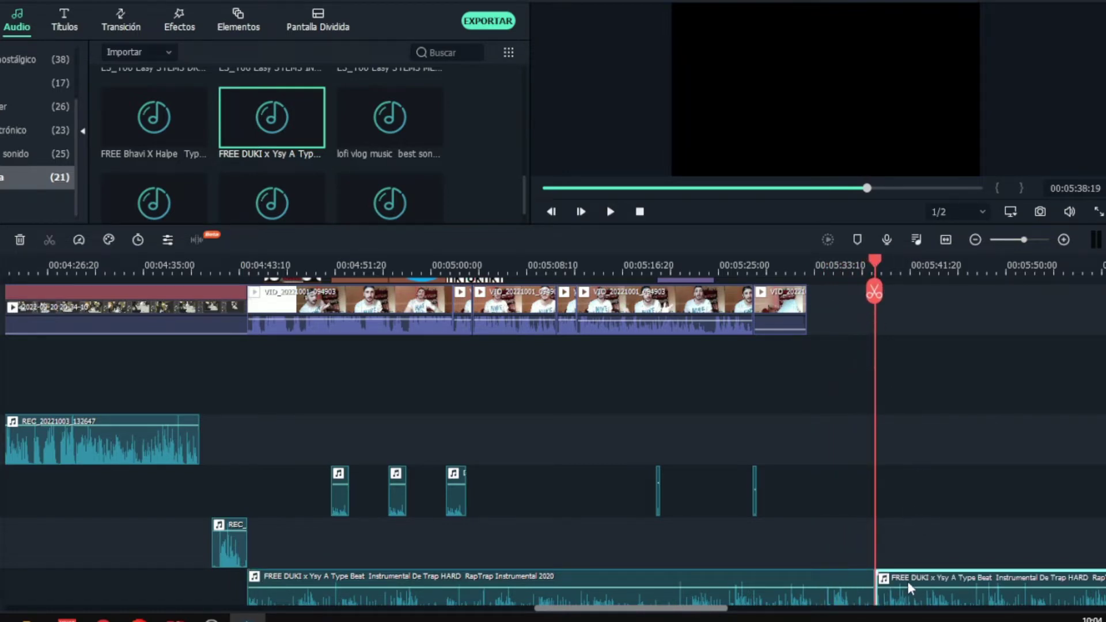
key("Delete")
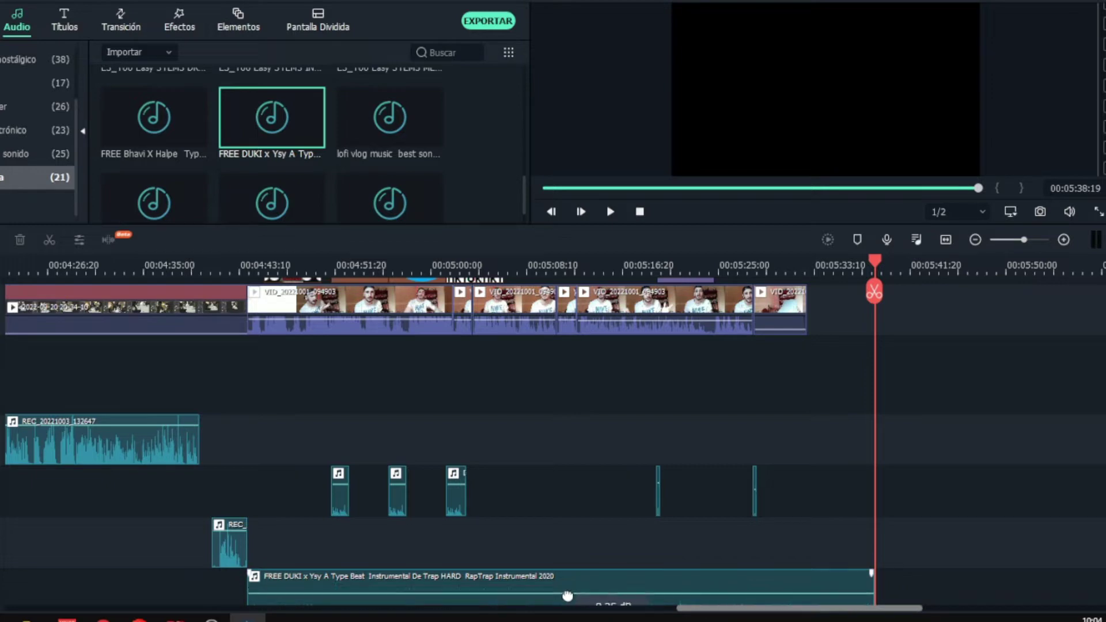
left_click_drag(655, 609, 277, 617)
scroll(321, 487, "down", 2)
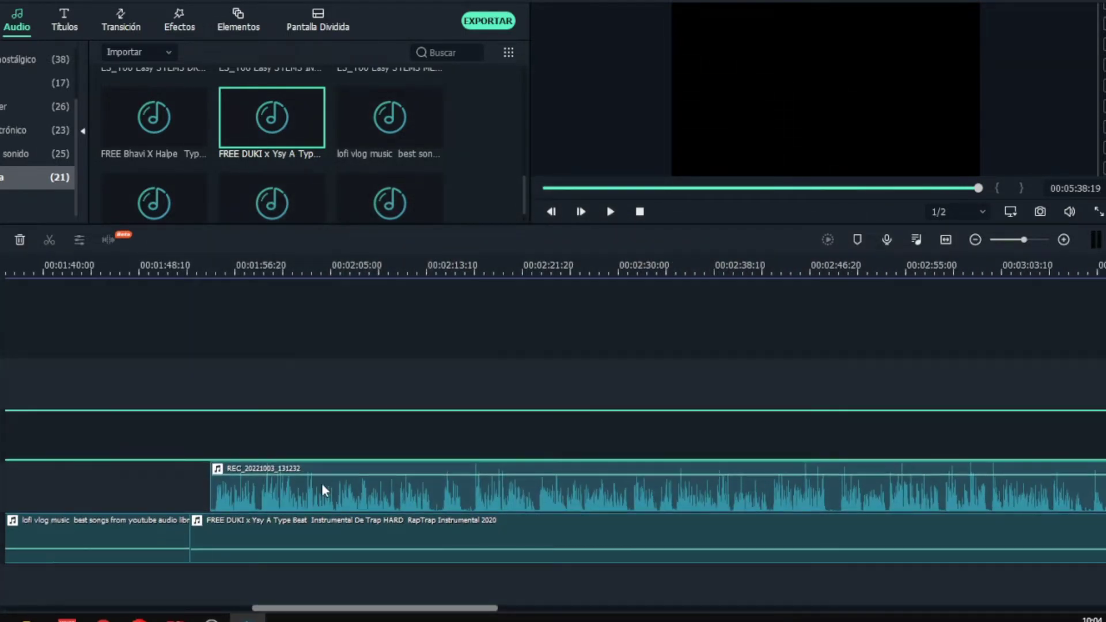
left_click_drag(496, 609, 807, 614)
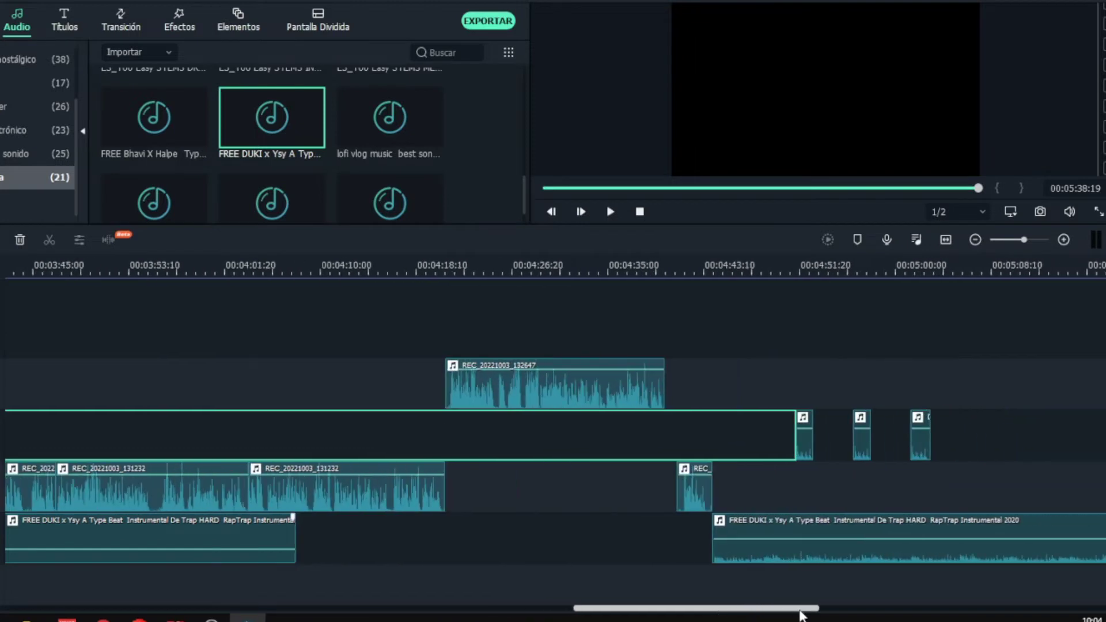
left_click_drag(798, 543, 797, 552)
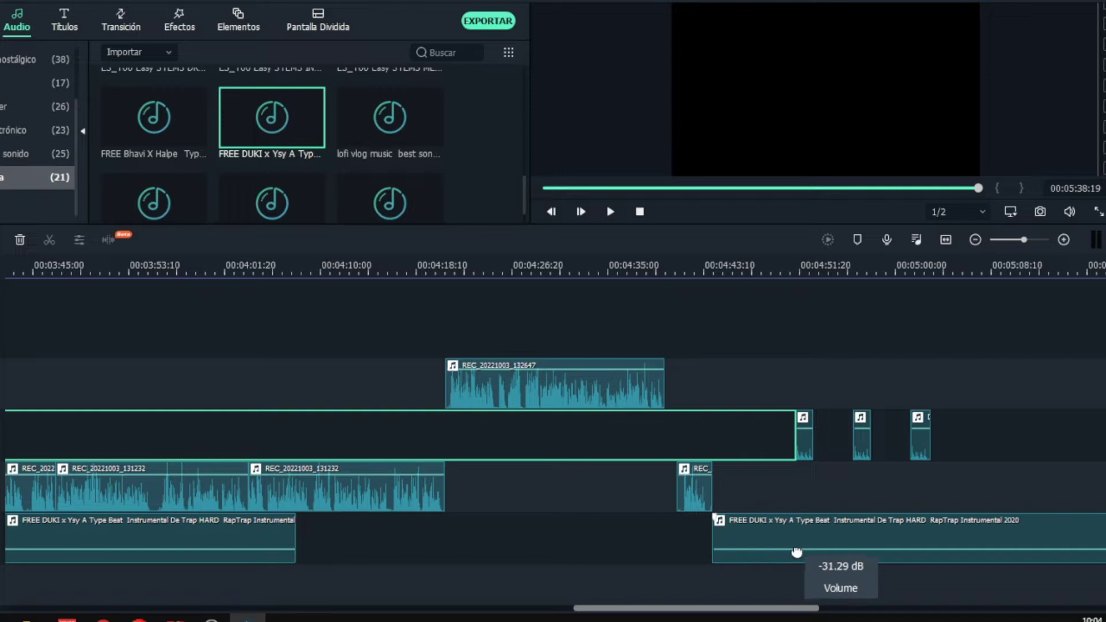
Set a local MP4 export at 1920x1080 with Excelente quality, about 411.4 MB.
left_click(565, 533)
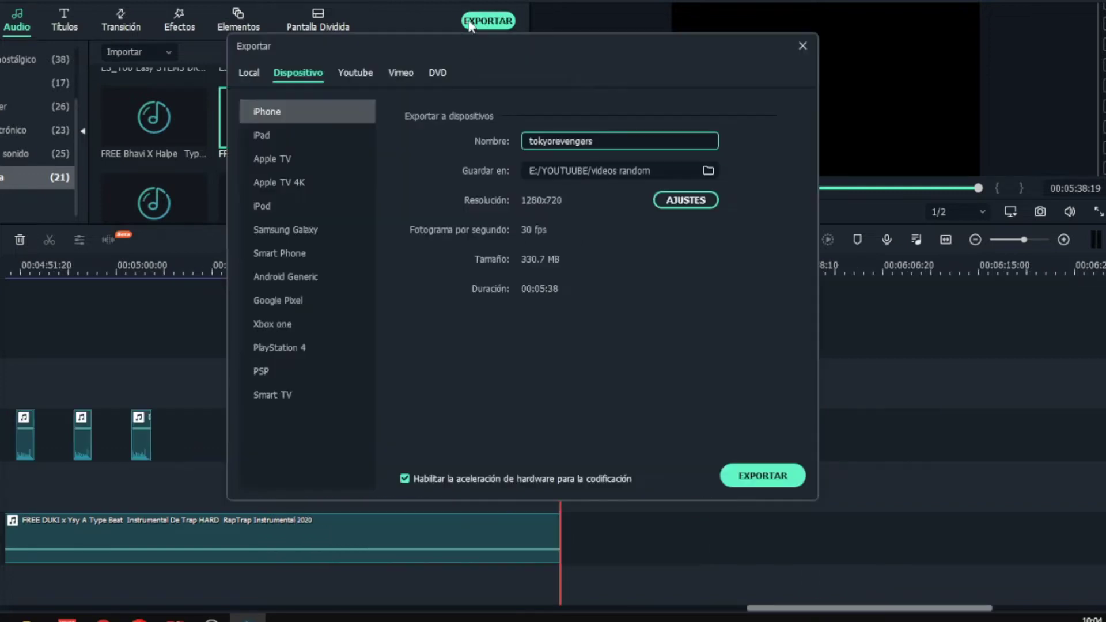
left_click(249, 73)
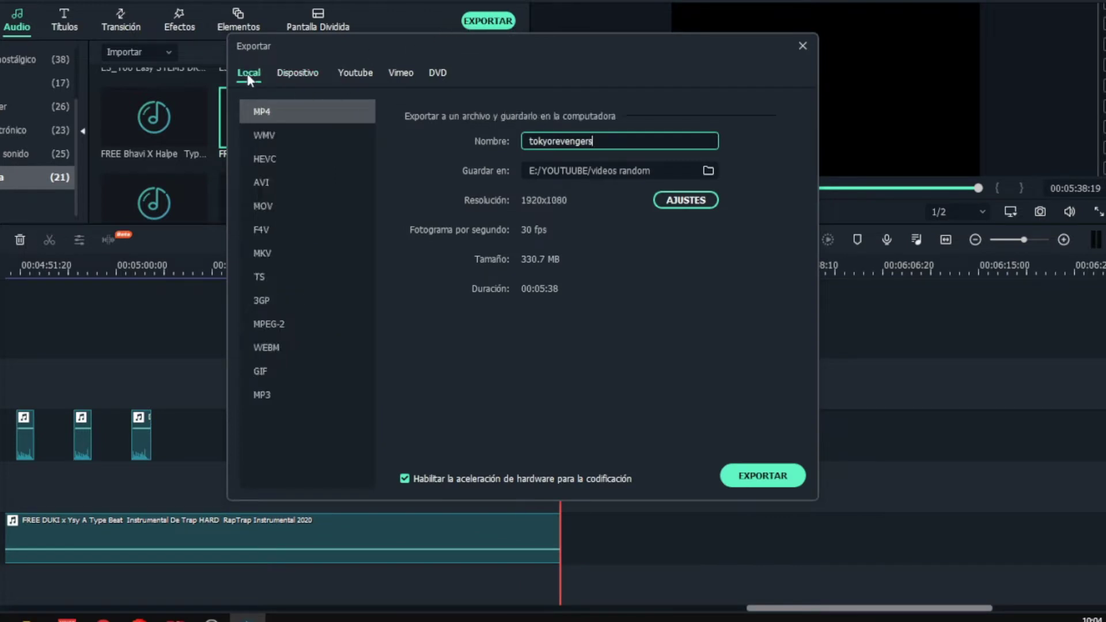
left_click(699, 202)
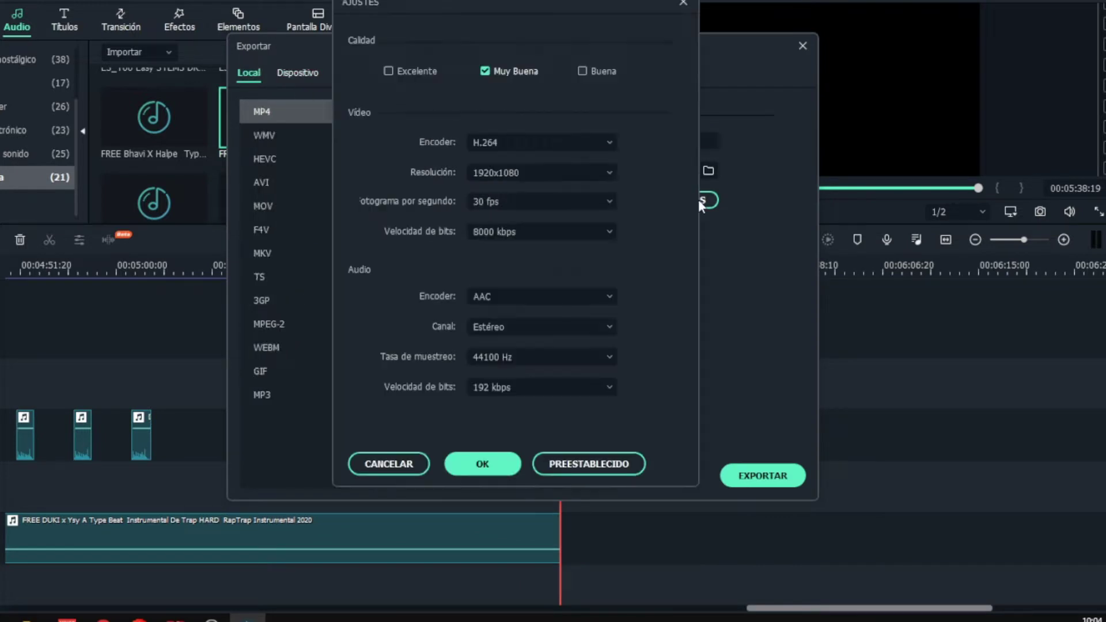
left_click(390, 71)
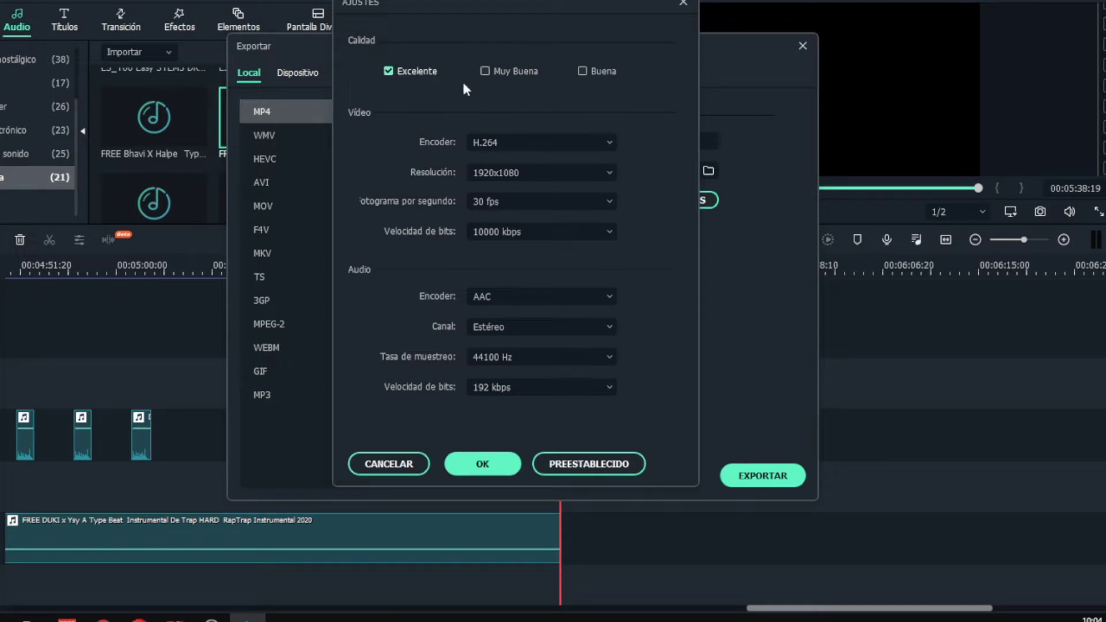
left_click(496, 463)
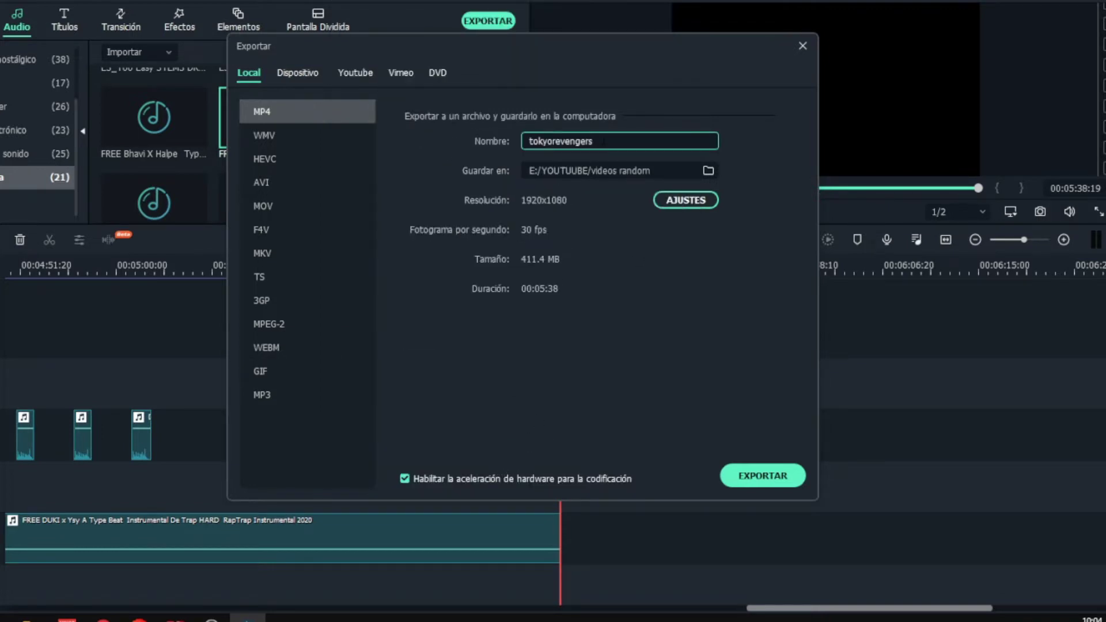
left_click_drag(603, 141, 499, 144)
Name the export 'COMO DIBUJAR TOKYO REVENGERS', keep 30 fps, and start rendering.
type("C")
type("OMO DIBUJAR")
type(" TOK")
type("YO REVENGERS")
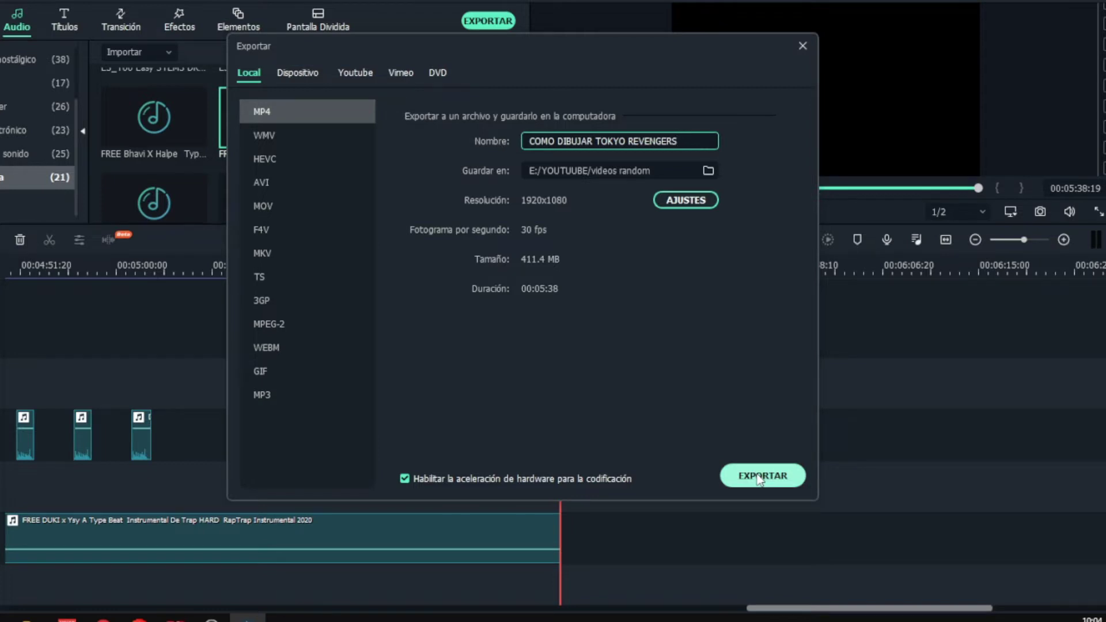
left_click(678, 201)
left_click(579, 203)
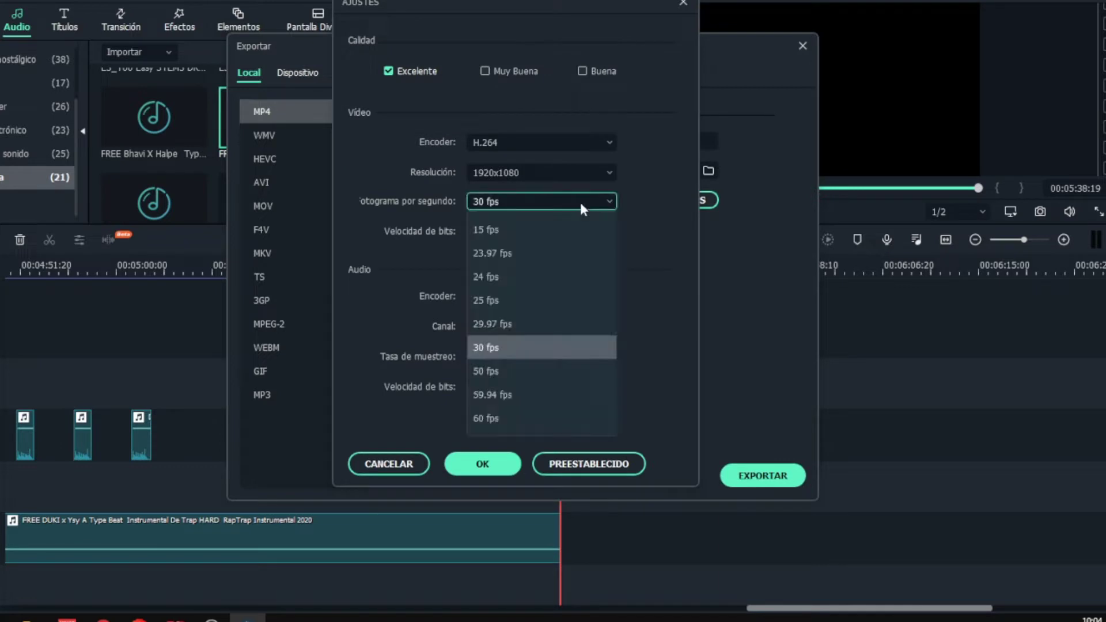
left_click(524, 356)
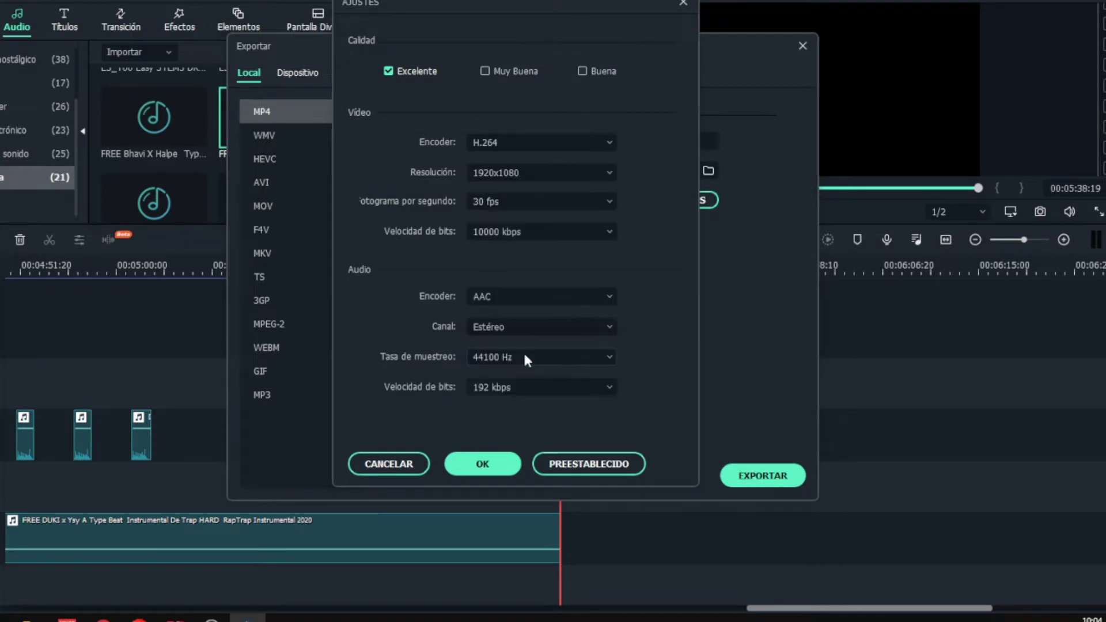
left_click(473, 461)
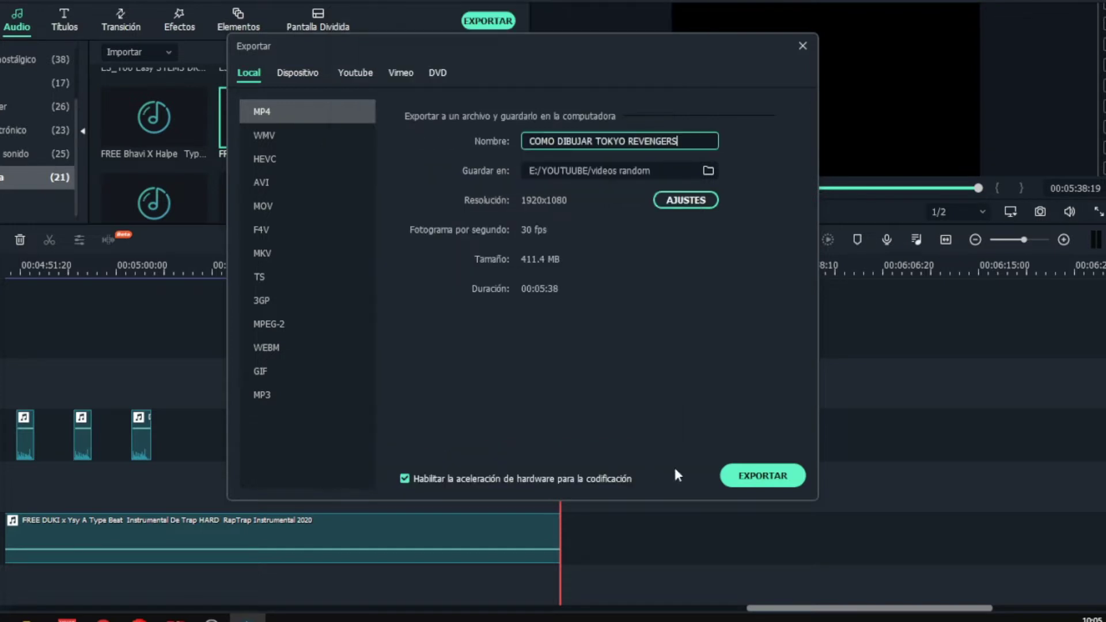
left_click(739, 478)
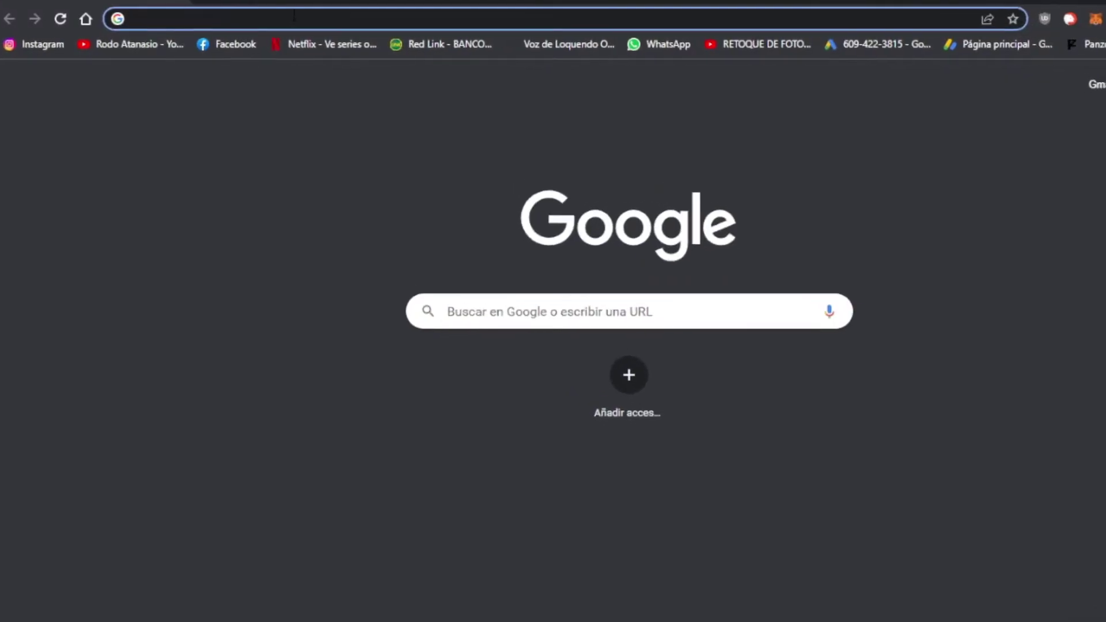
Search Google Images for 'fondo ciudad japon anime'.
type("fondo ciudad ")
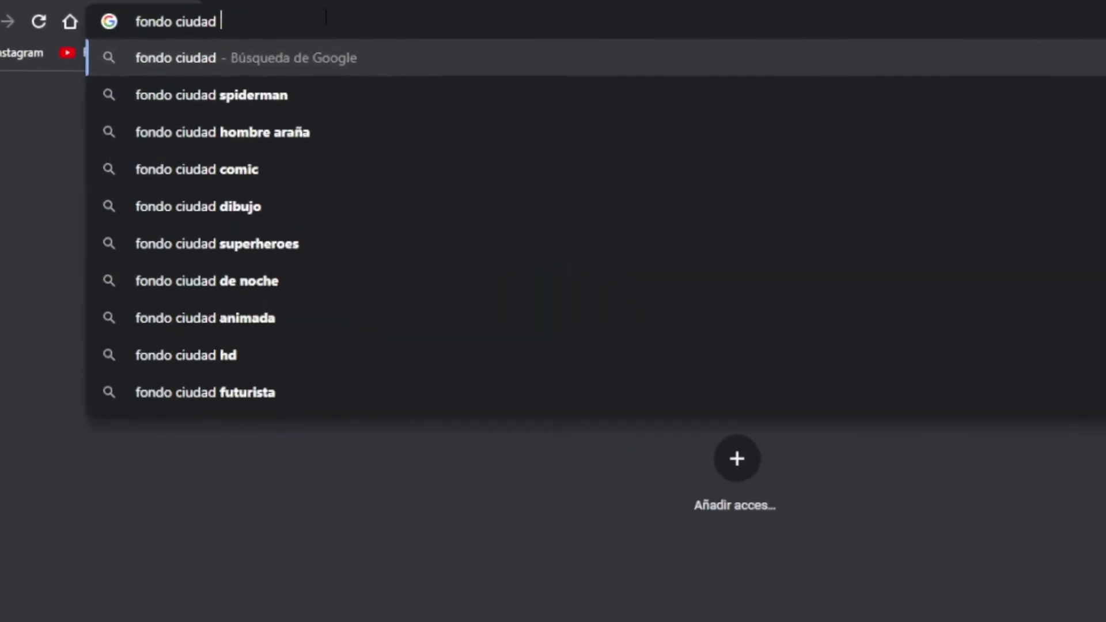
type("japon")
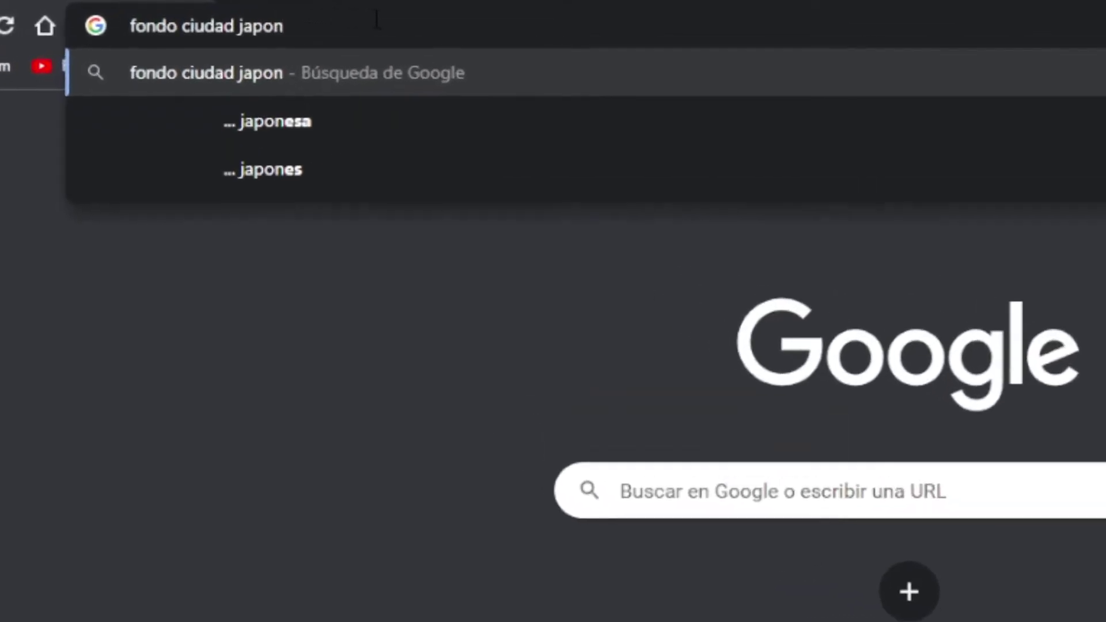
type(" anime")
key("Return")
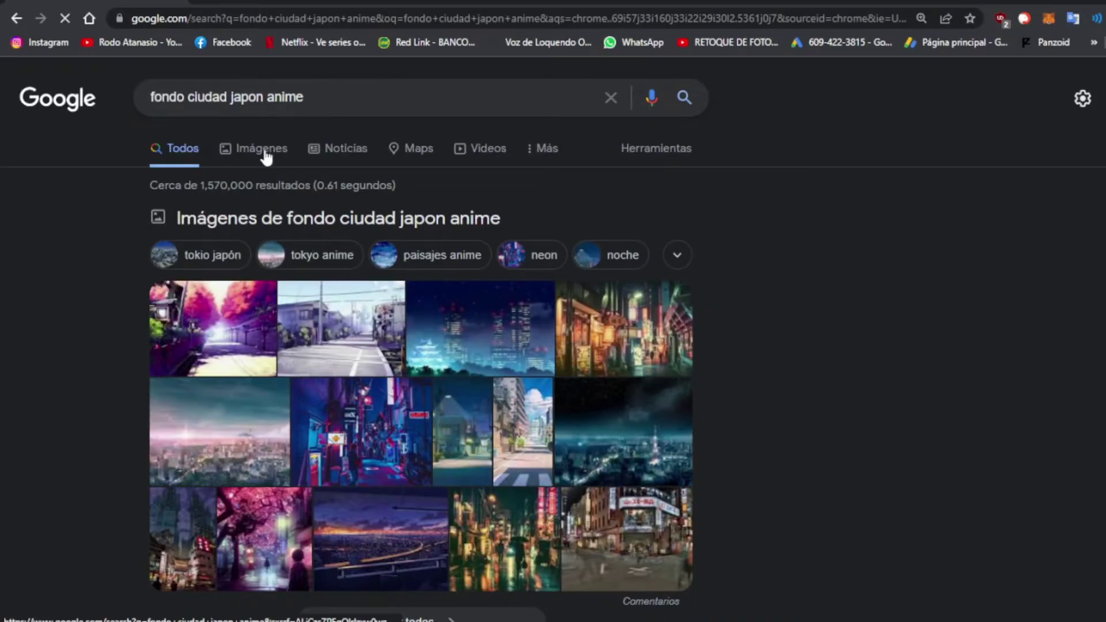
left_click(262, 149)
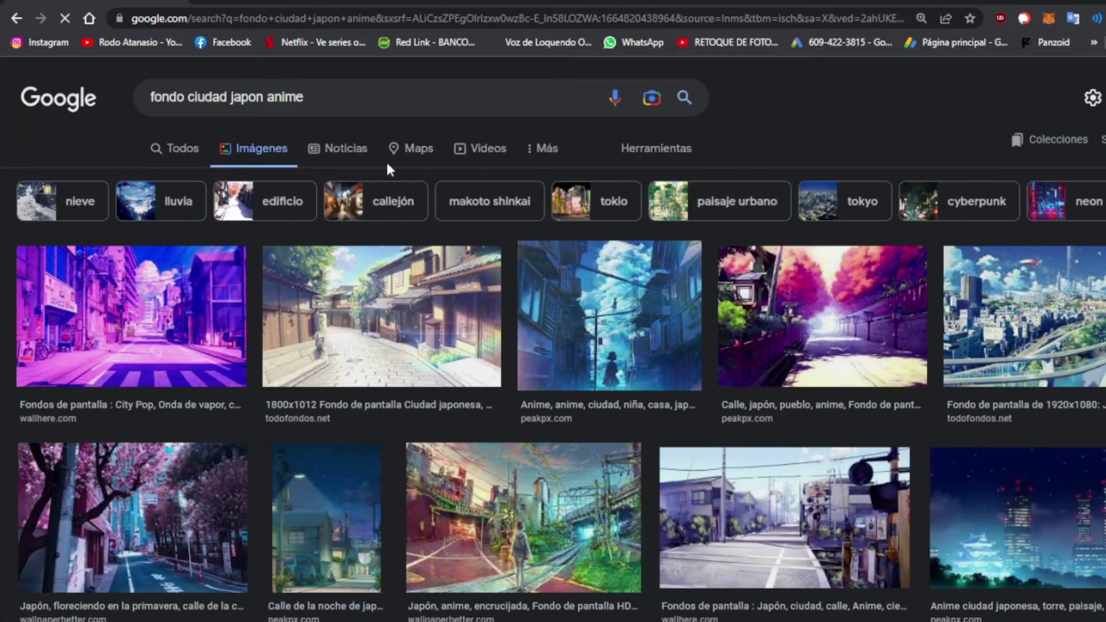
scroll(686, 213, "down", 4)
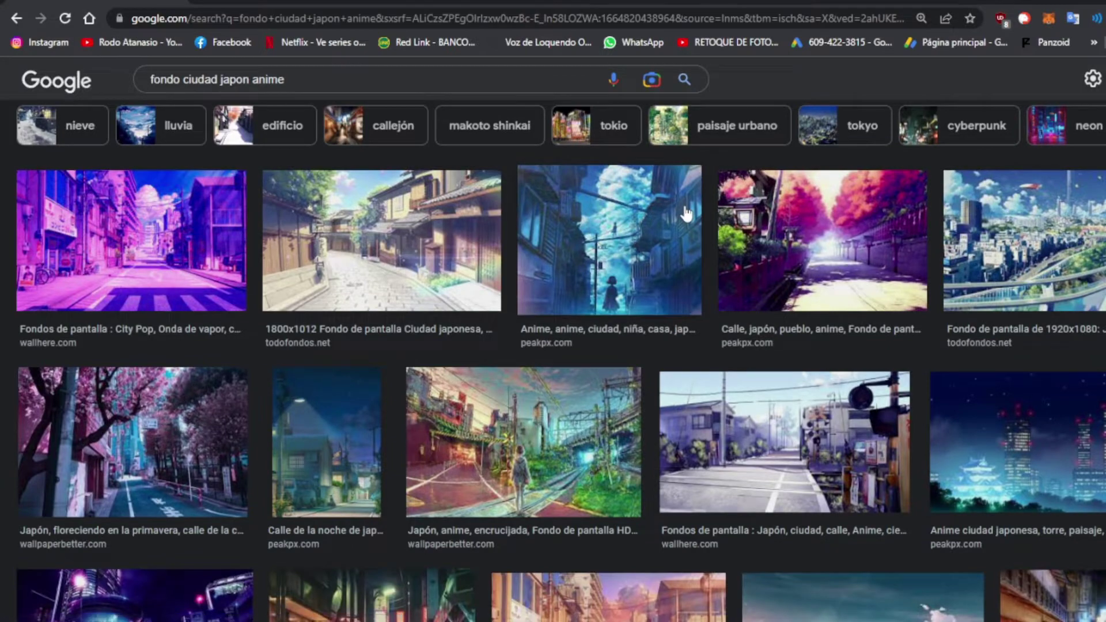
scroll(705, 271, "down", 1)
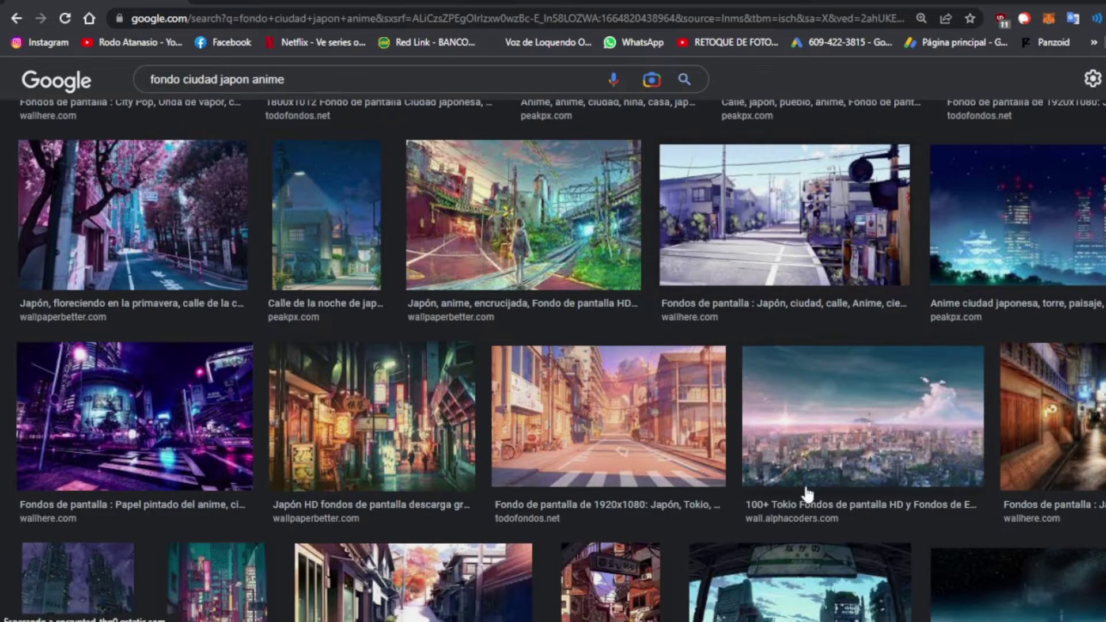
Preview the street-crossing, orange street and 'Des Paysages De Rue De Style Anime' images.
left_click(766, 242)
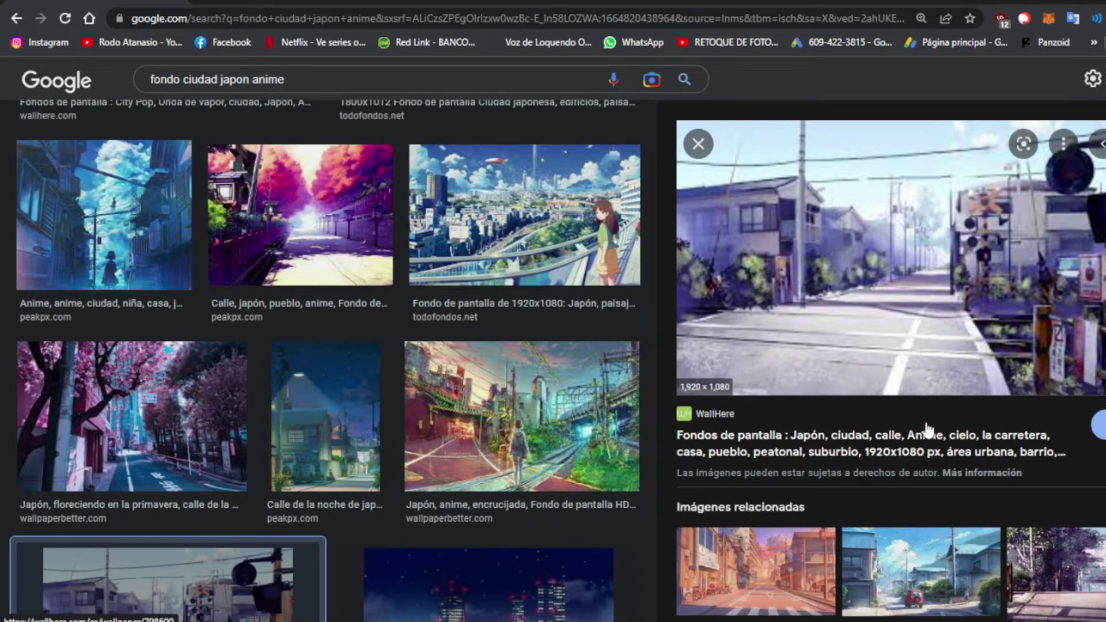
scroll(864, 368, "down", 4)
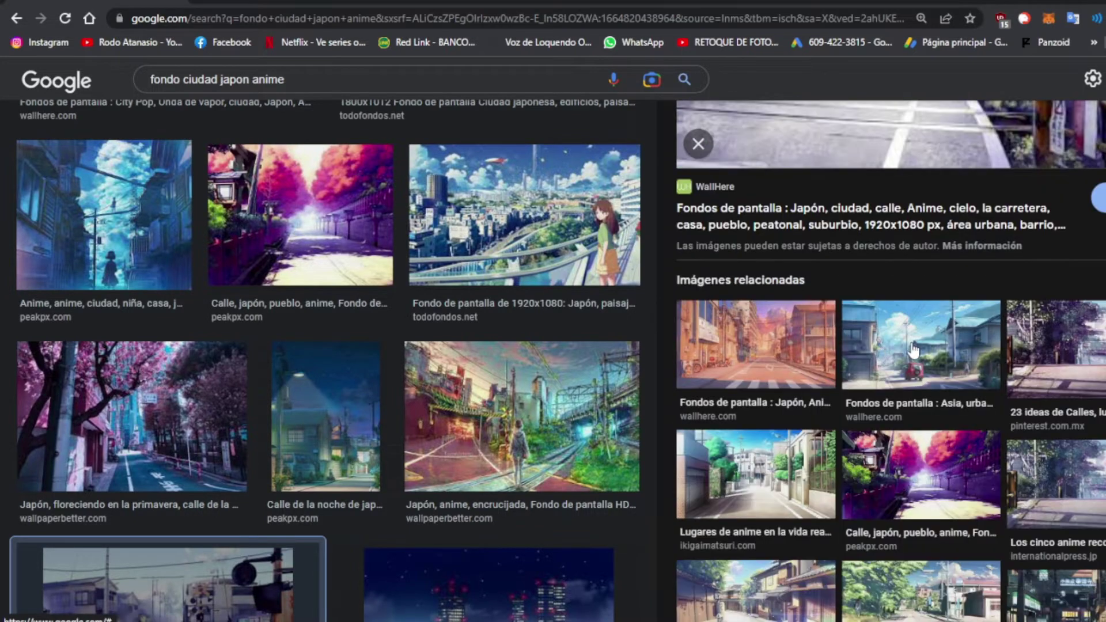
left_click(755, 350)
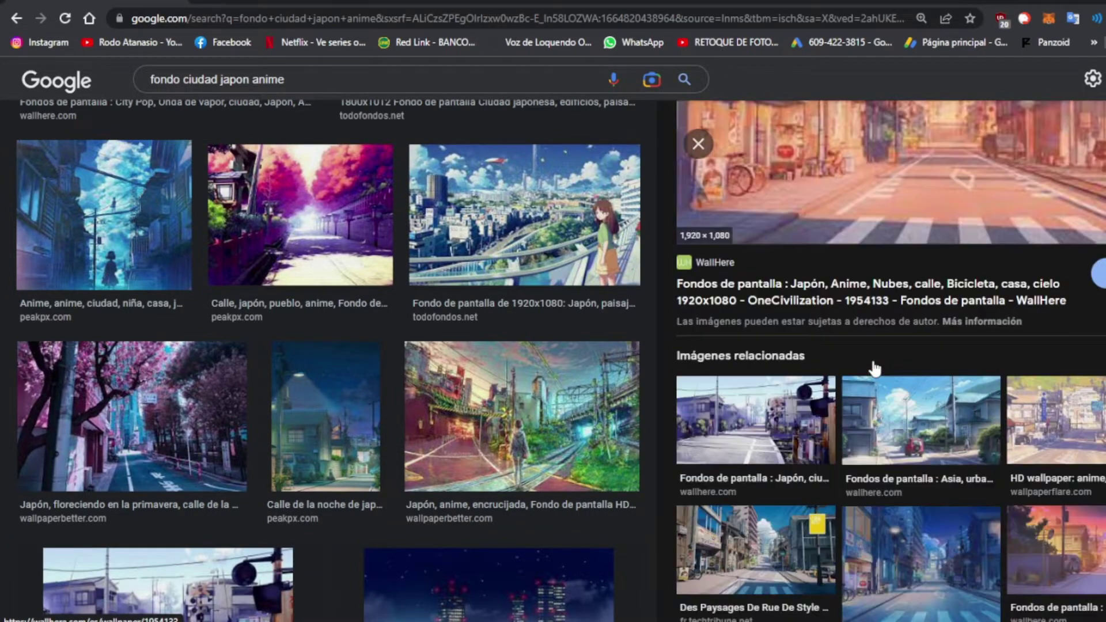
scroll(893, 367, "down", 3)
scroll(896, 352, "down", 1)
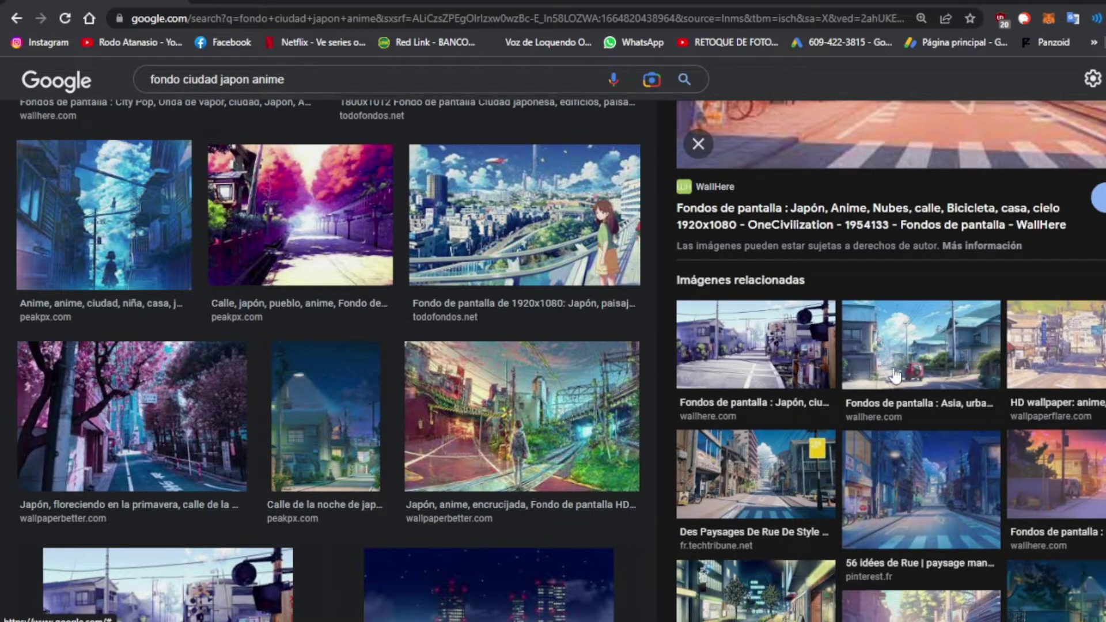
scroll(766, 406, "down", 1)
left_click(766, 406)
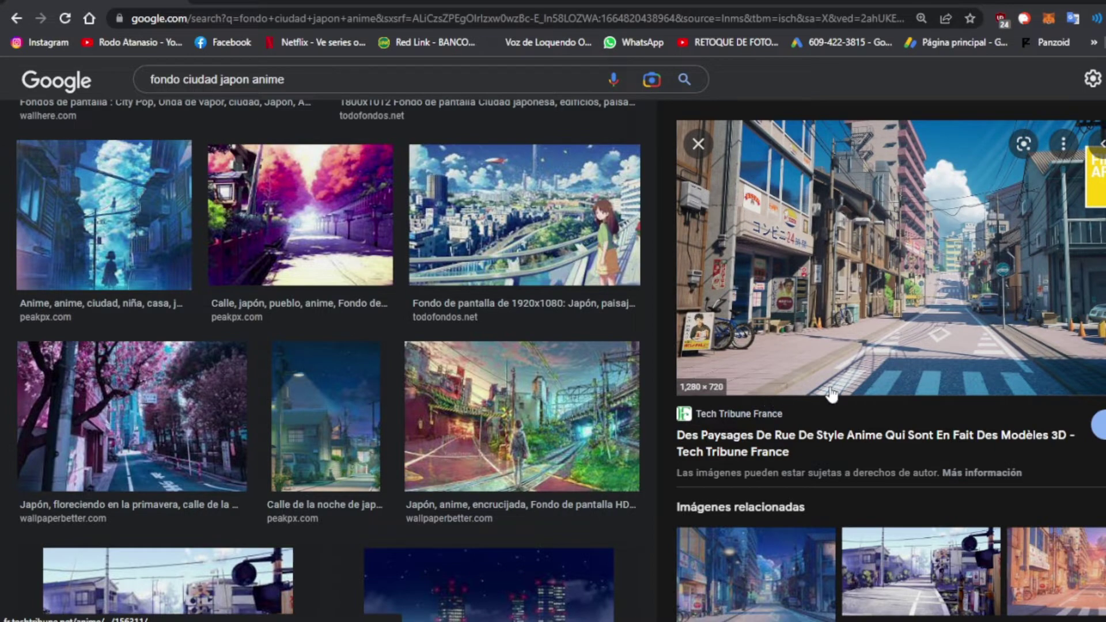
Scroll further down through the anime city background results.
scroll(595, 319, "down", 3)
scroll(595, 320, "down", 3)
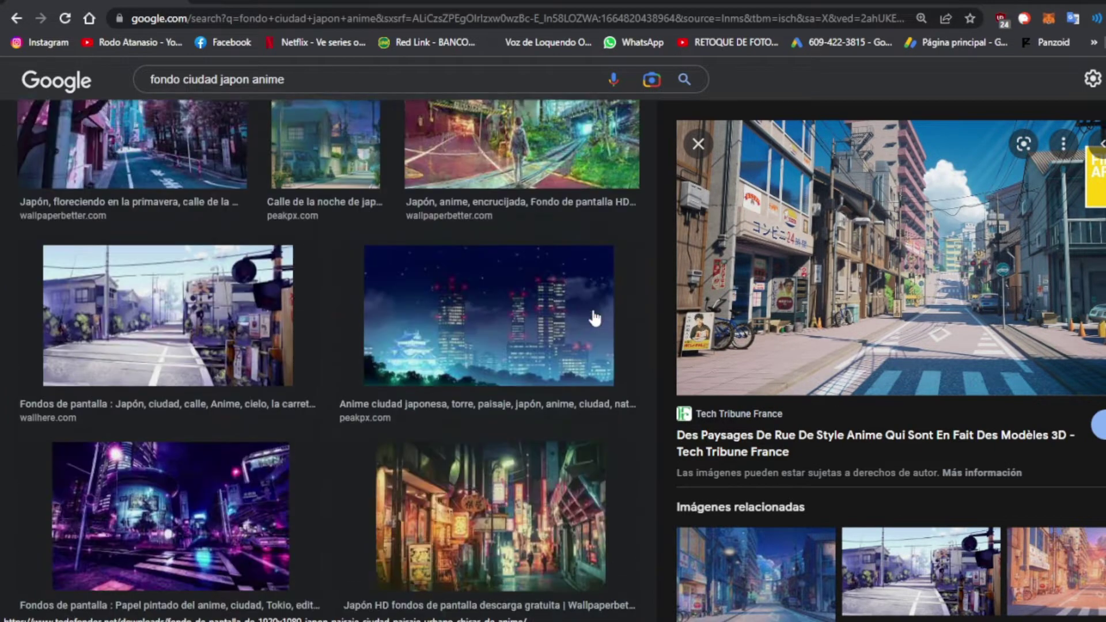
scroll(595, 320, "down", 4)
scroll(595, 319, "down", 3)
scroll(596, 329, "down", 3)
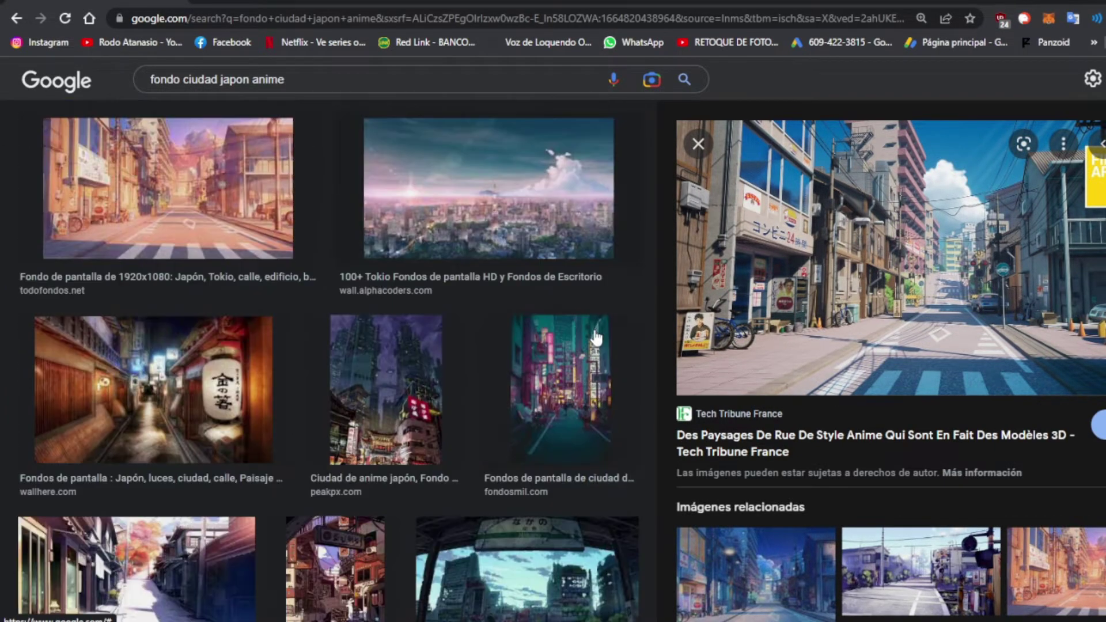
scroll(596, 334, "down", 3)
scroll(597, 337, "down", 1)
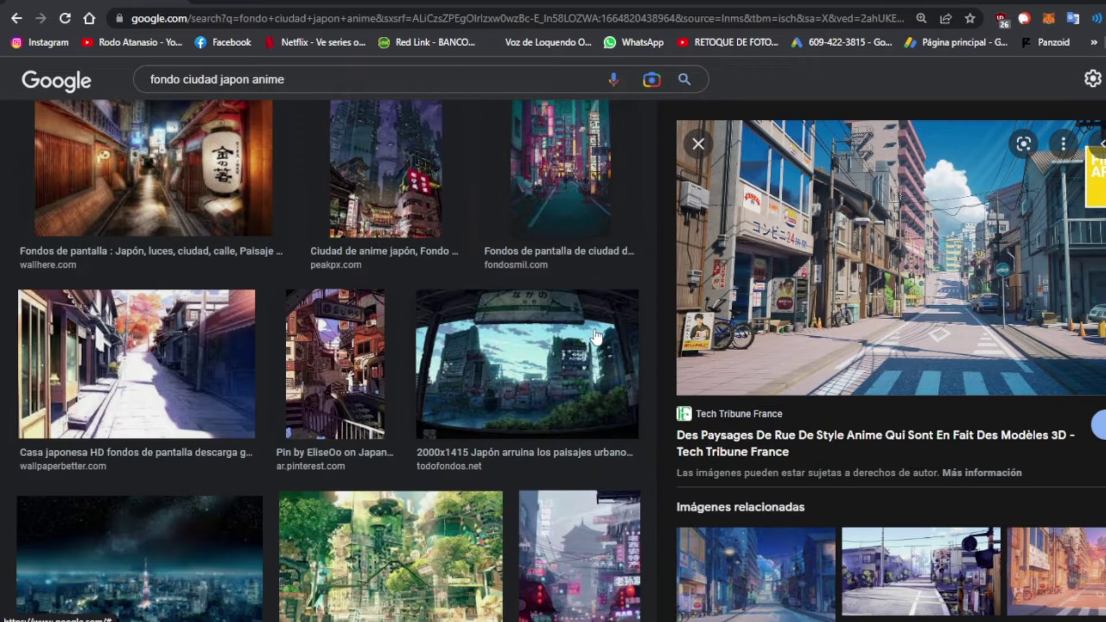
scroll(596, 337, "down", 3)
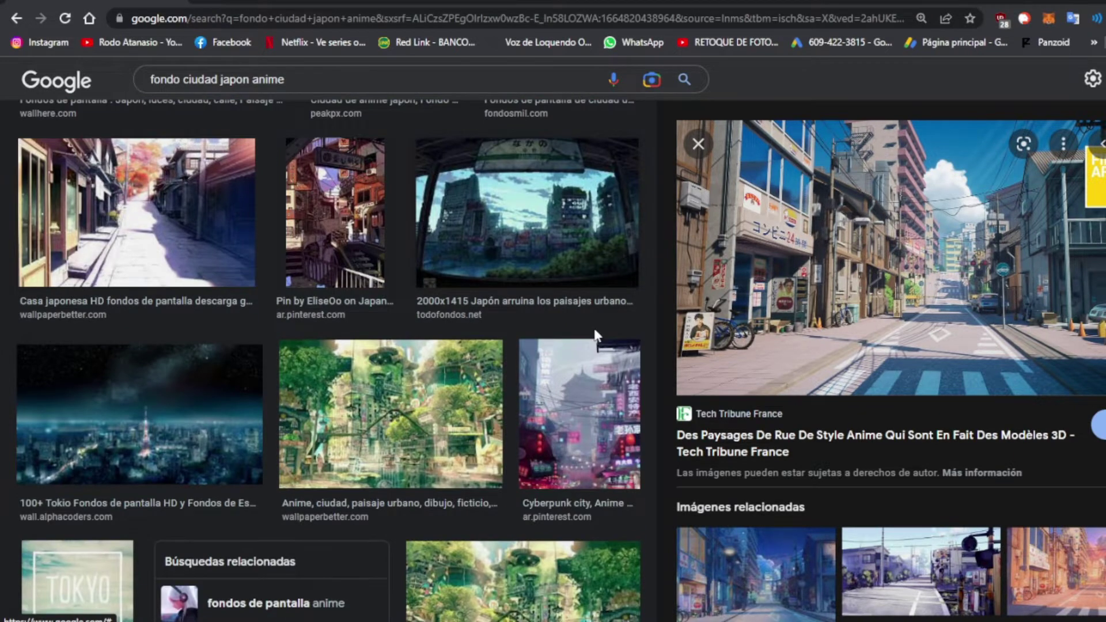
scroll(597, 337, "down", 3)
scroll(595, 336, "down", 4)
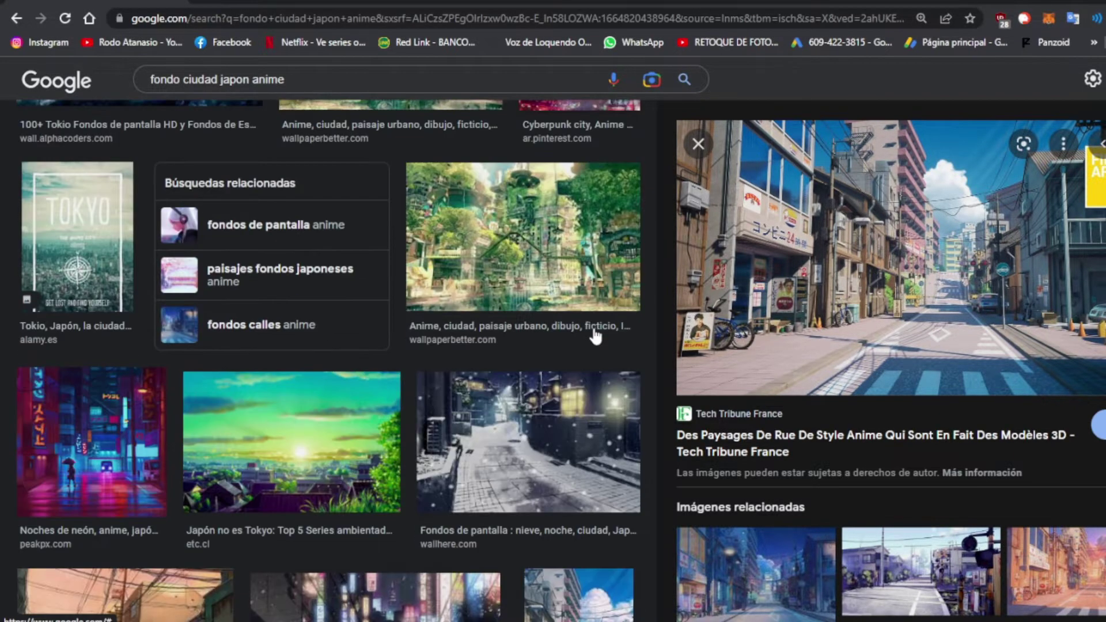
scroll(596, 336, "down", 3)
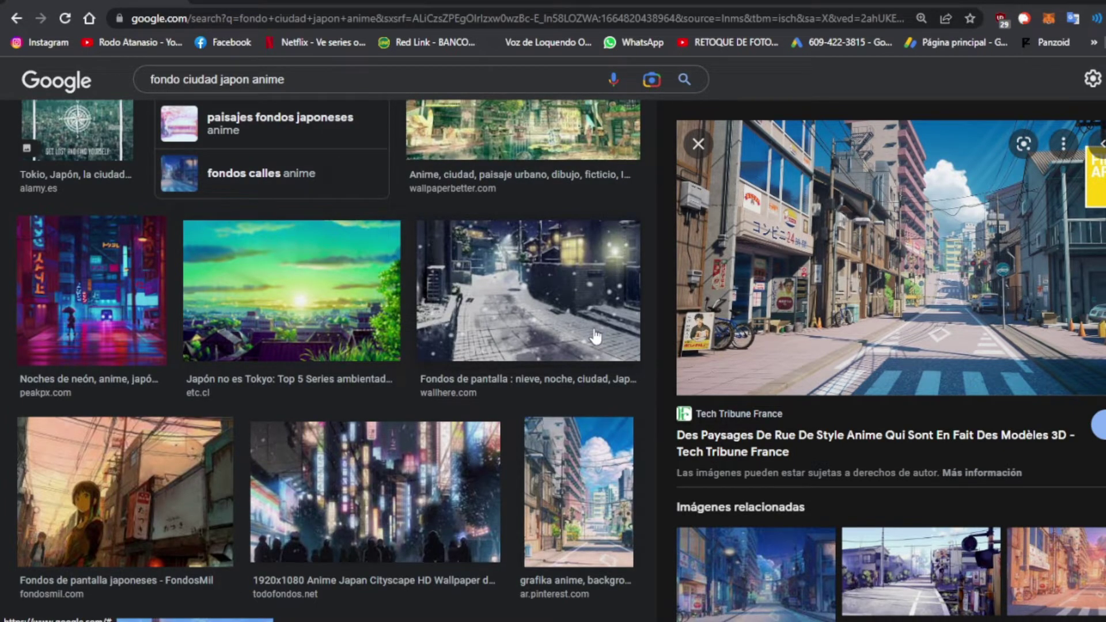
scroll(598, 340, "down", 3)
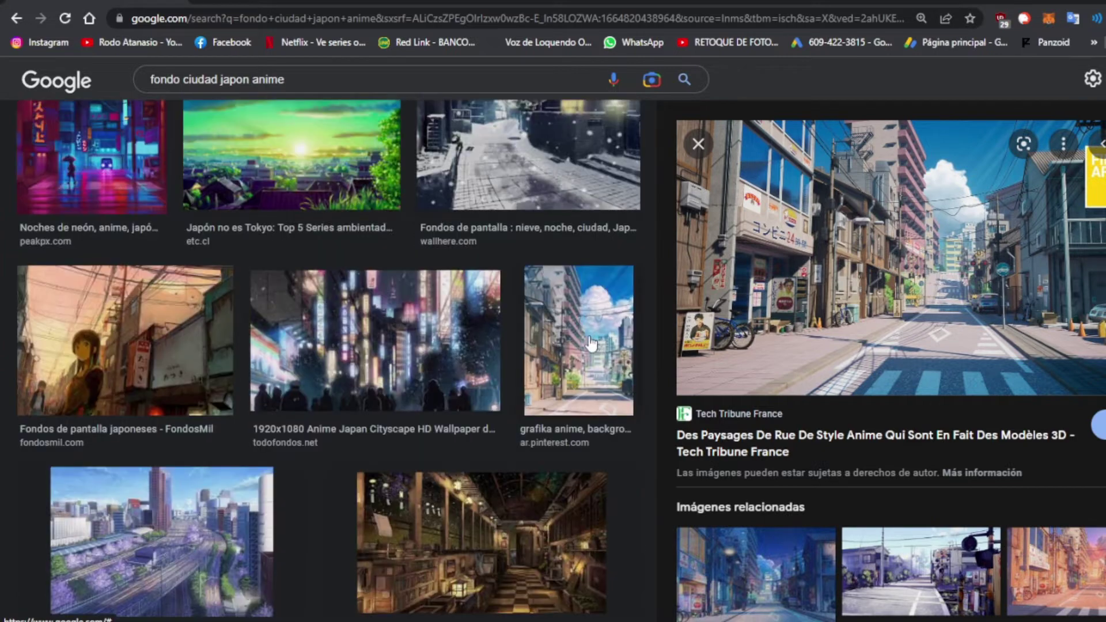
scroll(593, 343, "down", 3)
scroll(584, 346, "down", 3)
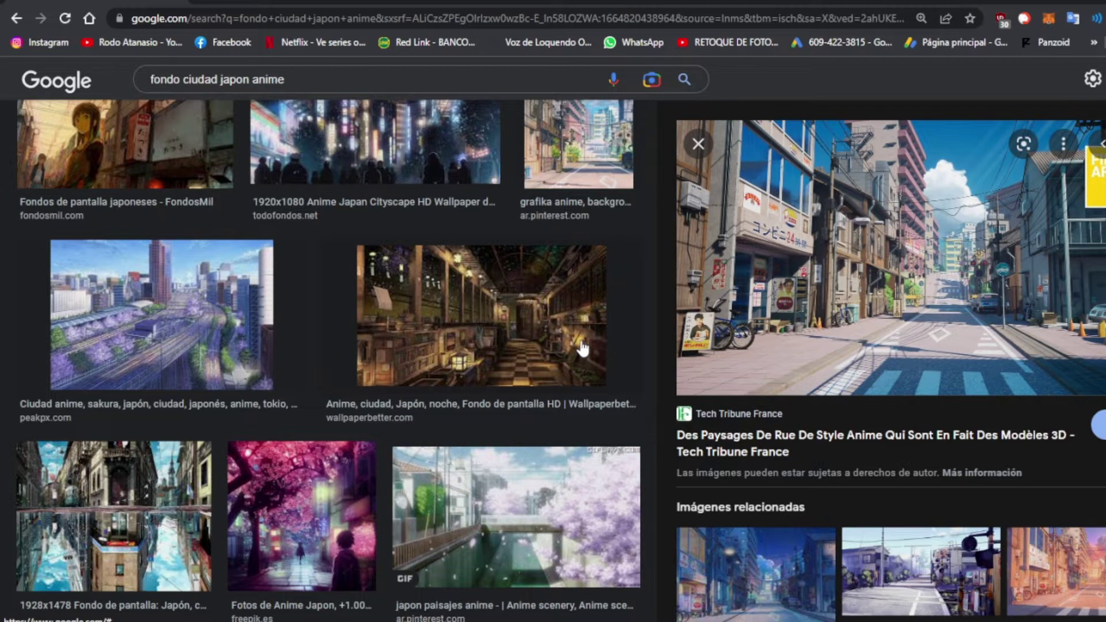
scroll(582, 348, "down", 3)
scroll(556, 343, "down", 3)
scroll(536, 333, "down", 3)
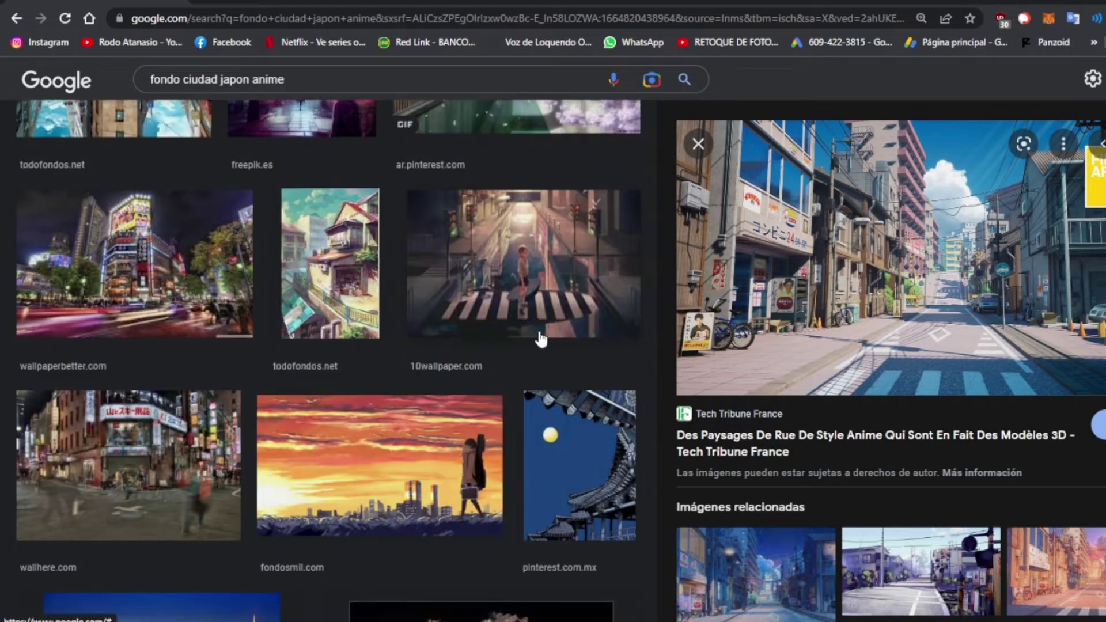
scroll(859, 340, "down", 5)
Narrow the image search to 'ciudad japon anime'.
double_click(159, 79)
key("BackSpace")
key("Return")
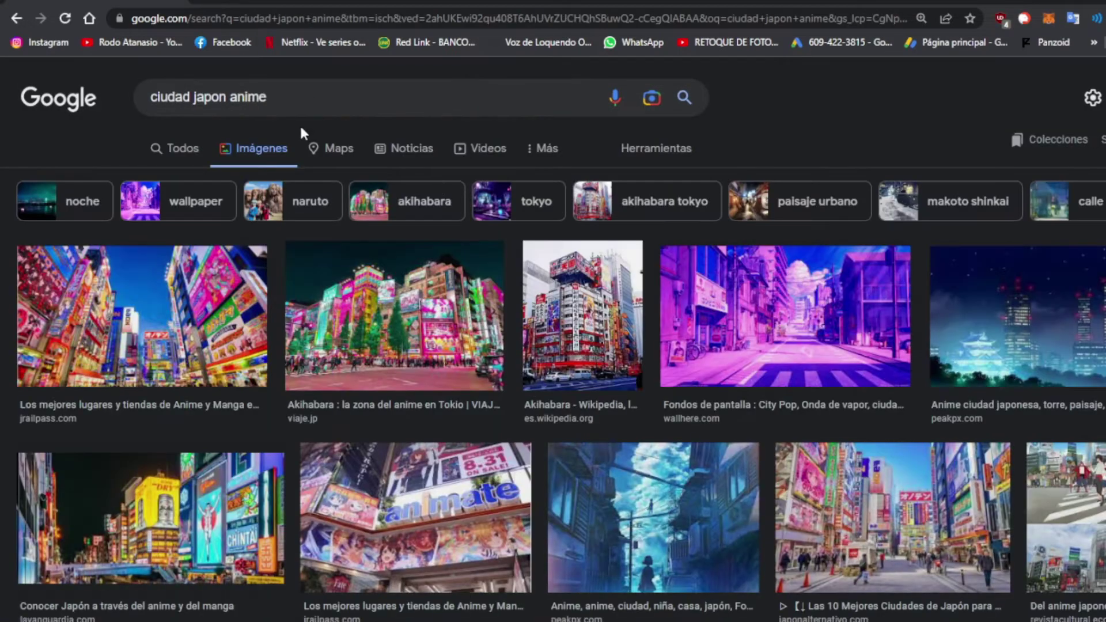
scroll(773, 296, "down", 5)
scroll(763, 296, "down", 5)
scroll(758, 306, "down", 6)
scroll(758, 305, "down", 3)
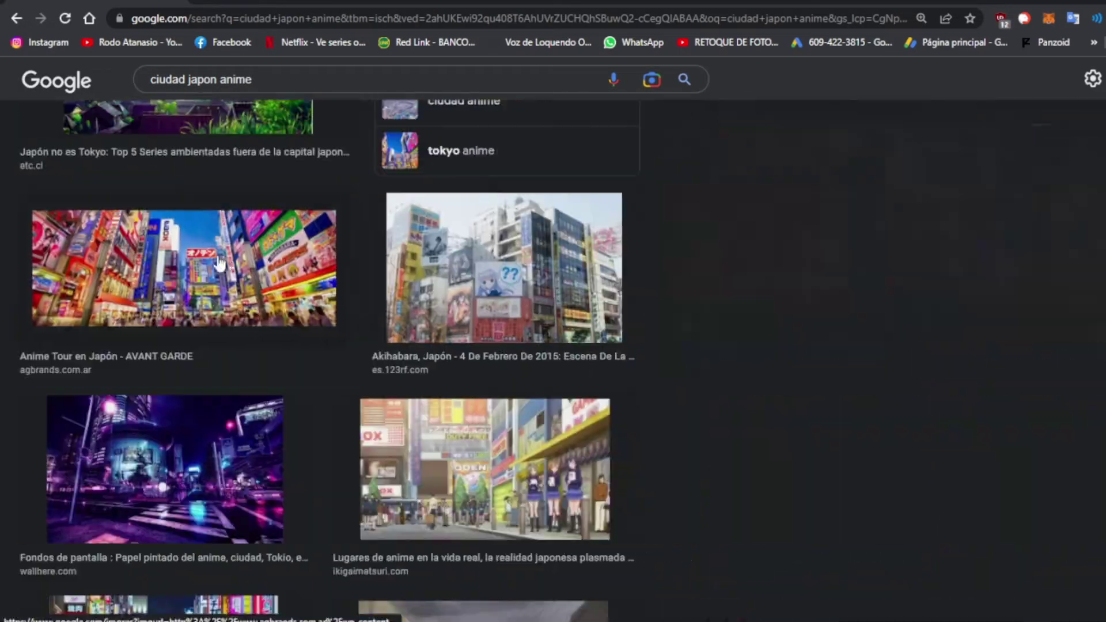
Save the anime shops street and purple City Pop street images as .jfif files.
left_click(156, 270)
scroll(318, 279, "down", 3)
left_click(141, 182)
right_click(927, 279)
left_click(1000, 412)
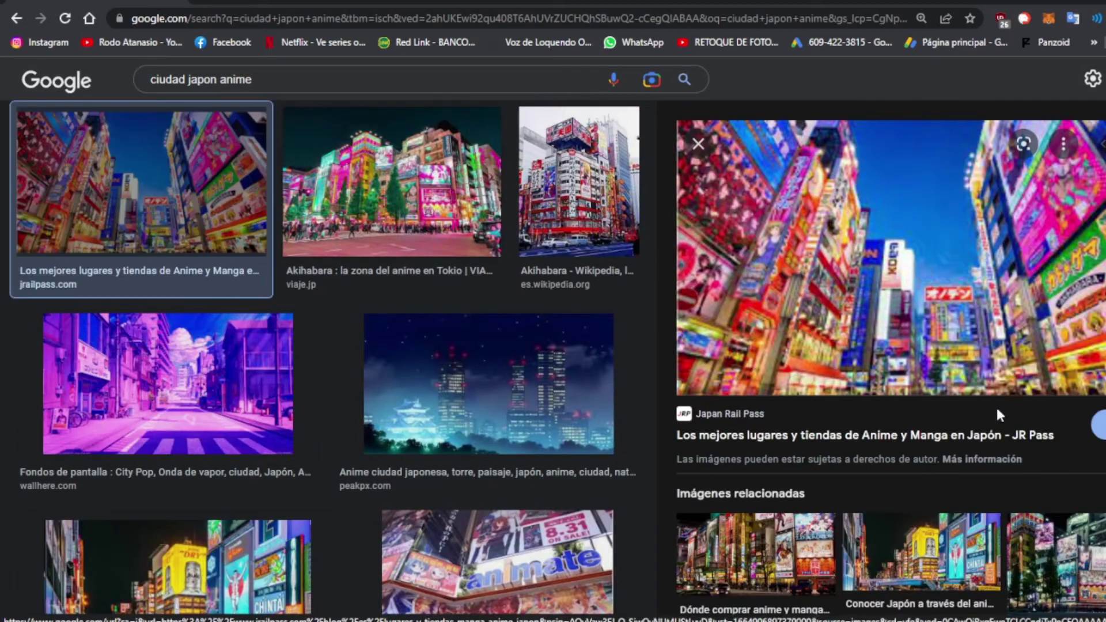
left_click(69, 275)
left_click(739, 553)
left_click(167, 383)
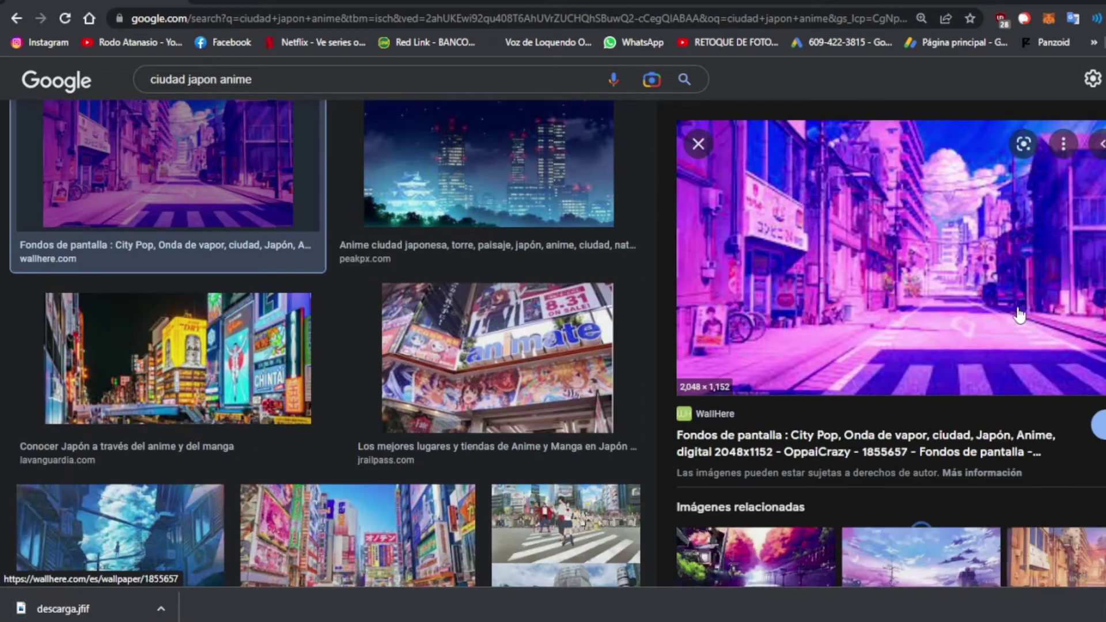
right_click(887, 260)
left_click(922, 397)
Search Google Images for 'tokyo revengers'.
left_click(732, 551)
type("tokyo revengers")
key("Return")
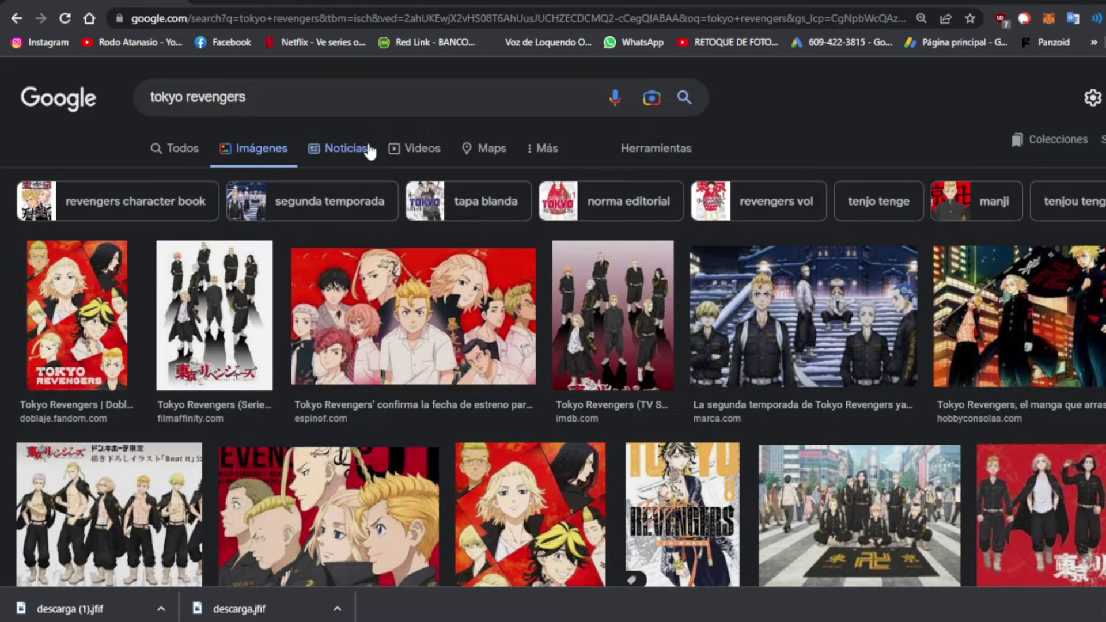
Filter the tokyo revengers image results to transparent backgrounds.
left_click(651, 148)
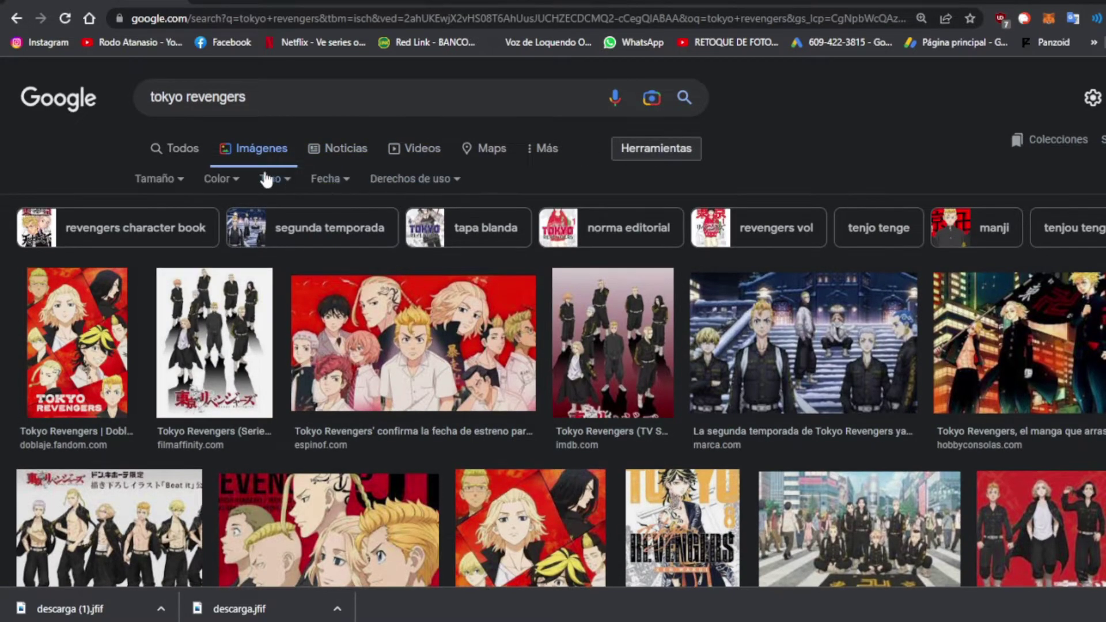
left_click(222, 179)
left_click(236, 259)
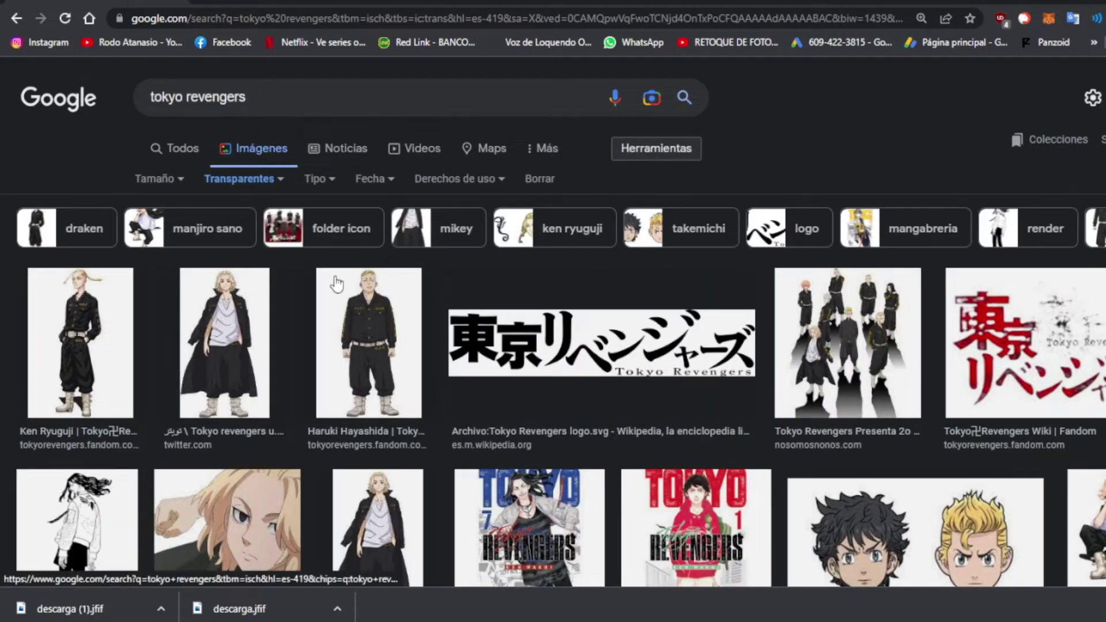
scroll(337, 283, "down", 2)
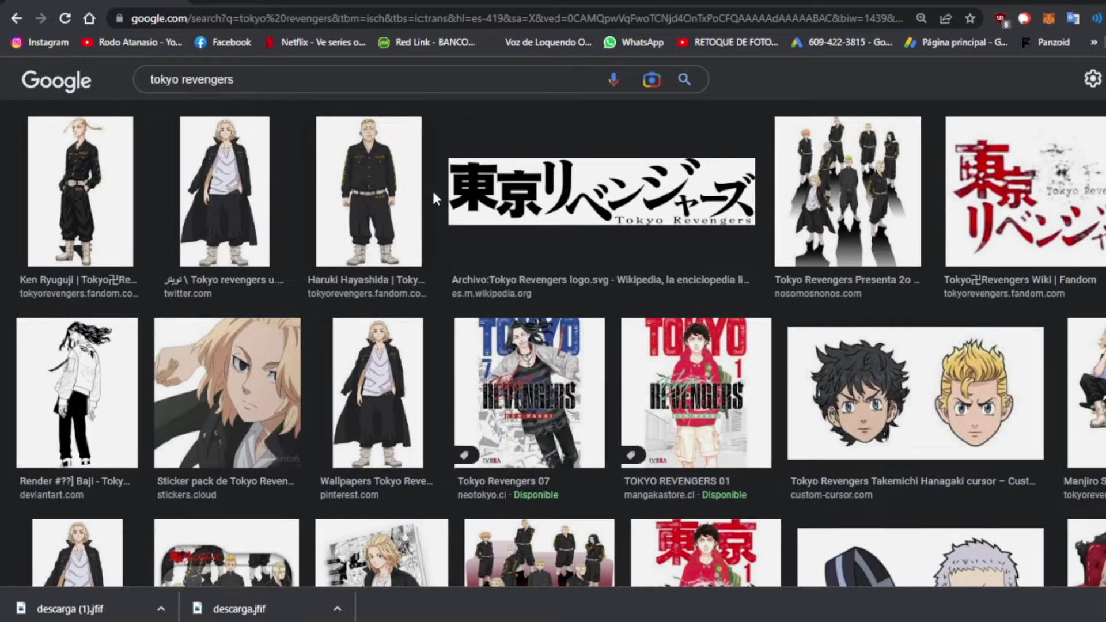
scroll(450, 196, "down", 4)
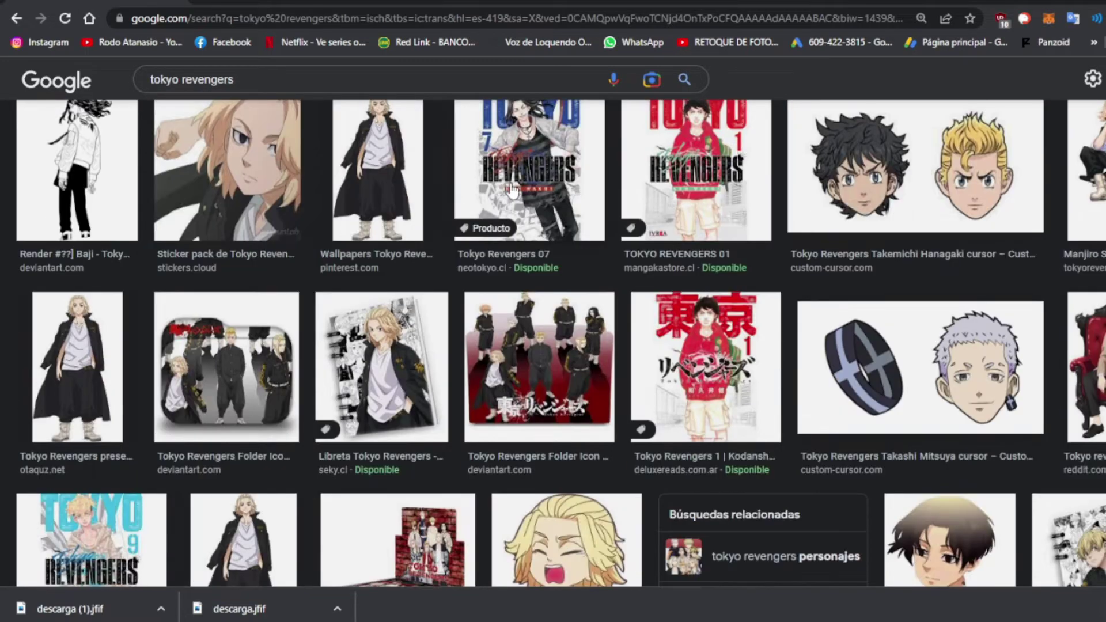
scroll(467, 190, "down", 2)
scroll(512, 191, "down", 1)
Scroll through the transparent character results and back toward the top.
scroll(511, 190, "down", 2)
scroll(512, 190, "down", 3)
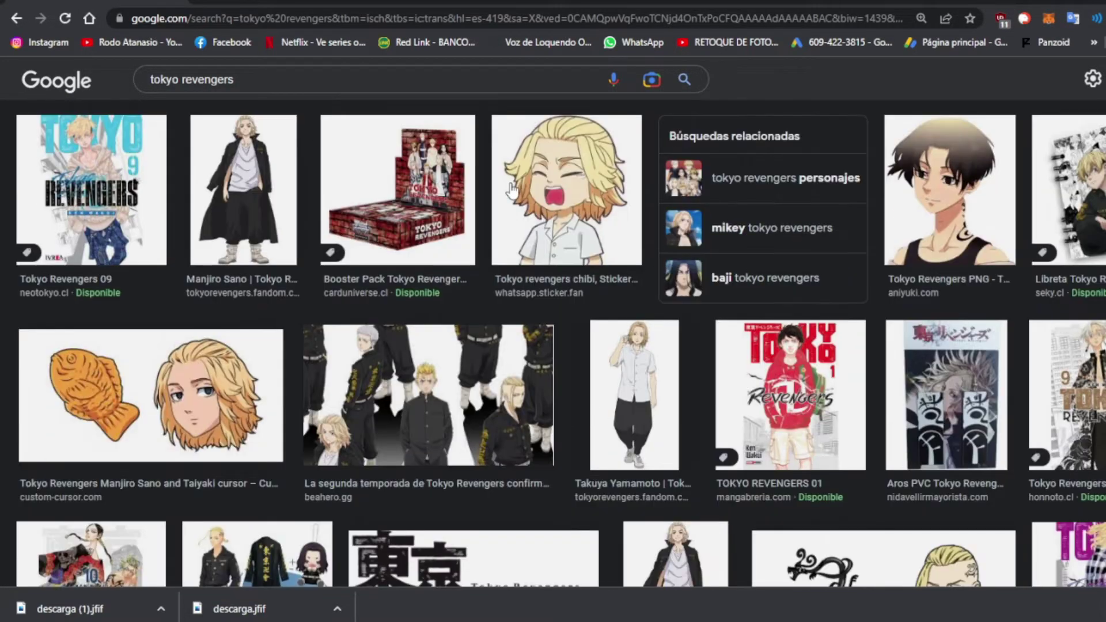
scroll(512, 191, "down", 4)
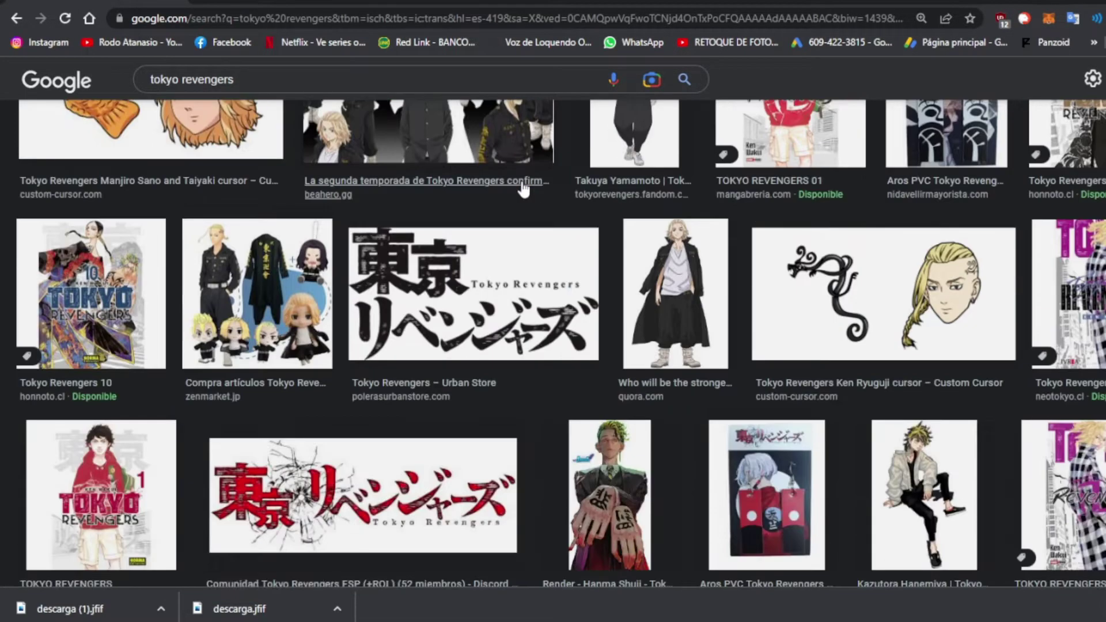
scroll(521, 189, "down", 4)
scroll(523, 185, "down", 2)
scroll(523, 185, "down", 4)
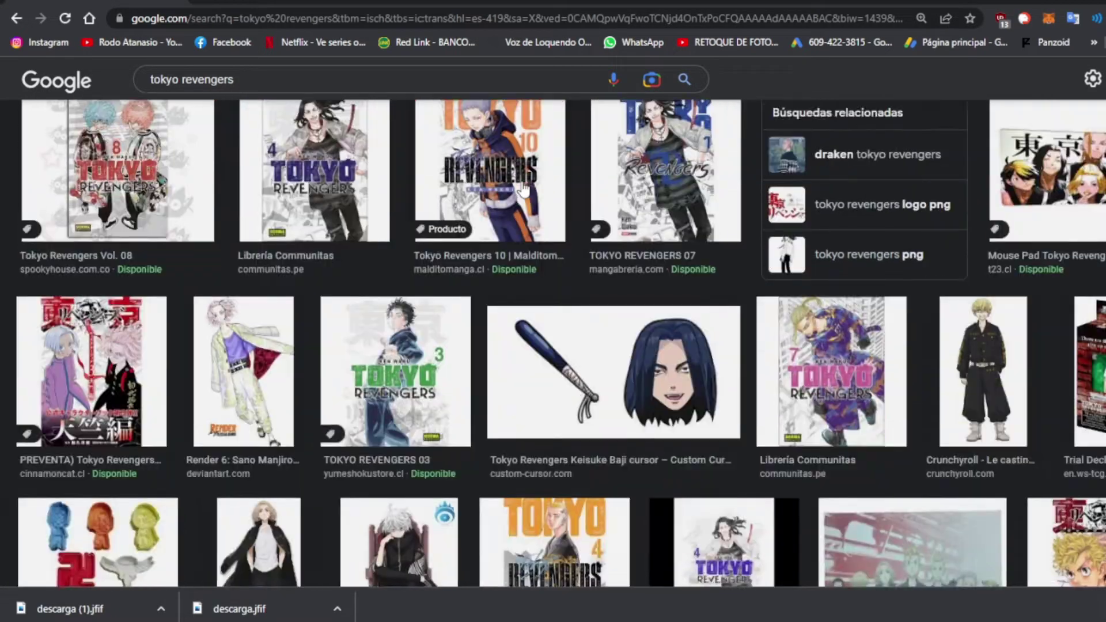
scroll(523, 185, "down", 1)
scroll(523, 186, "down", 5)
scroll(522, 185, "up", 20)
scroll(523, 189, "up", 2)
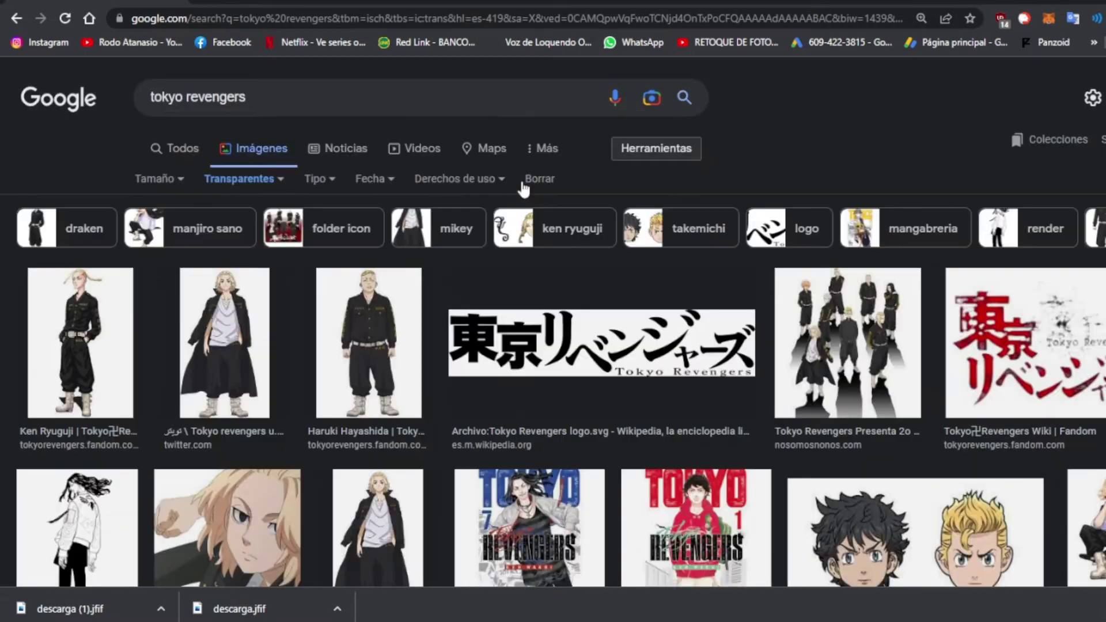
Save the transparent Manjiro image to Downloads, after cancelling a Ken Ryuguji save.
left_click(63, 347)
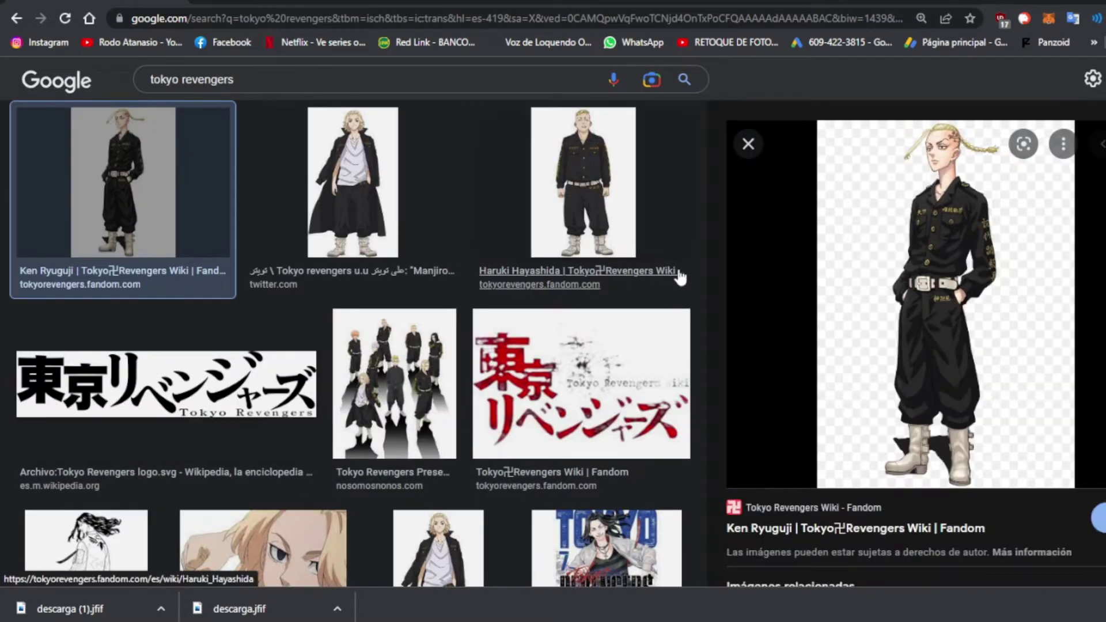
right_click(856, 230)
left_click(914, 384)
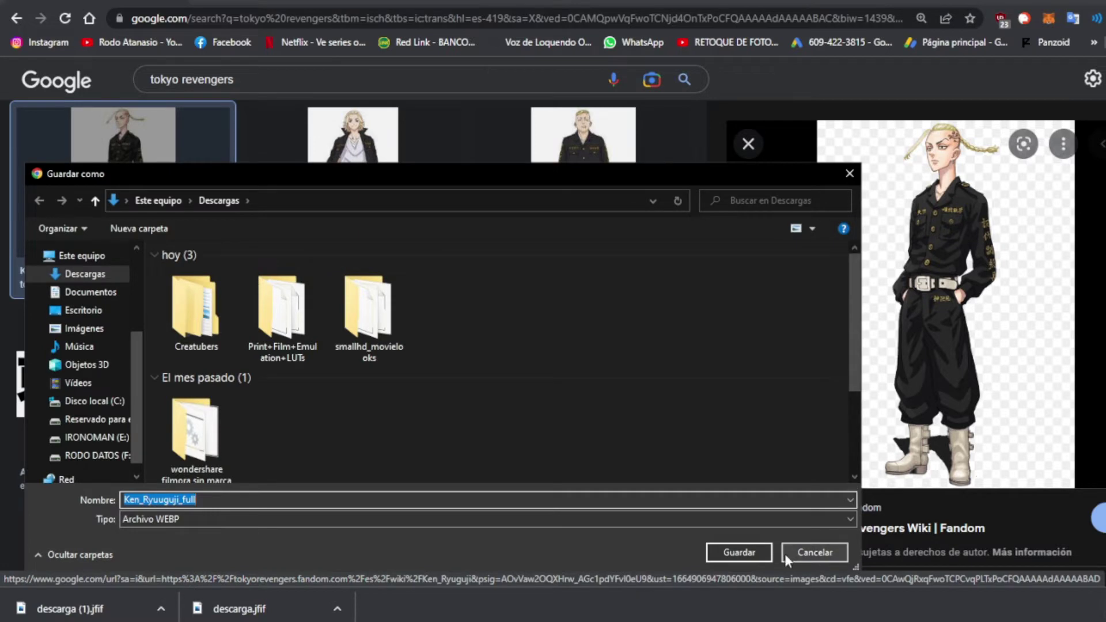
left_click(814, 553)
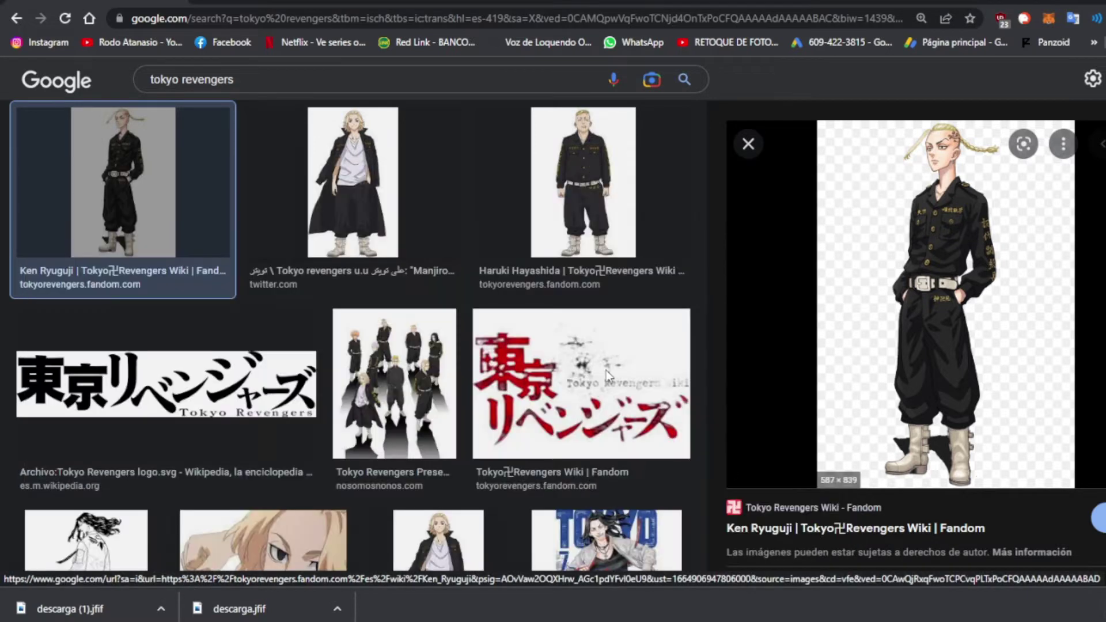
left_click(376, 184)
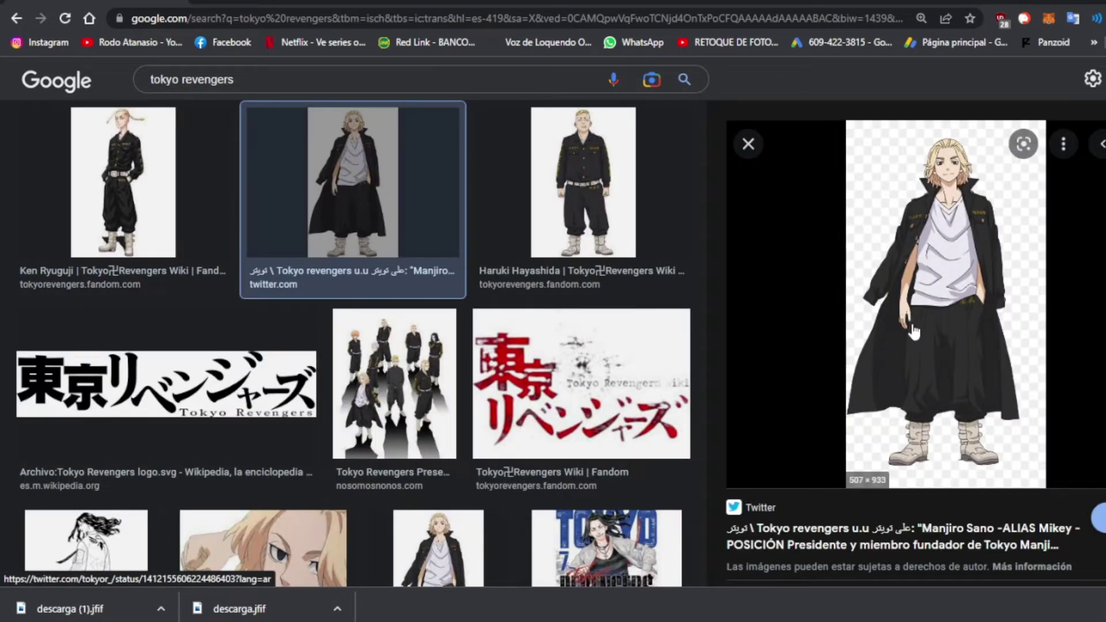
right_click(885, 189)
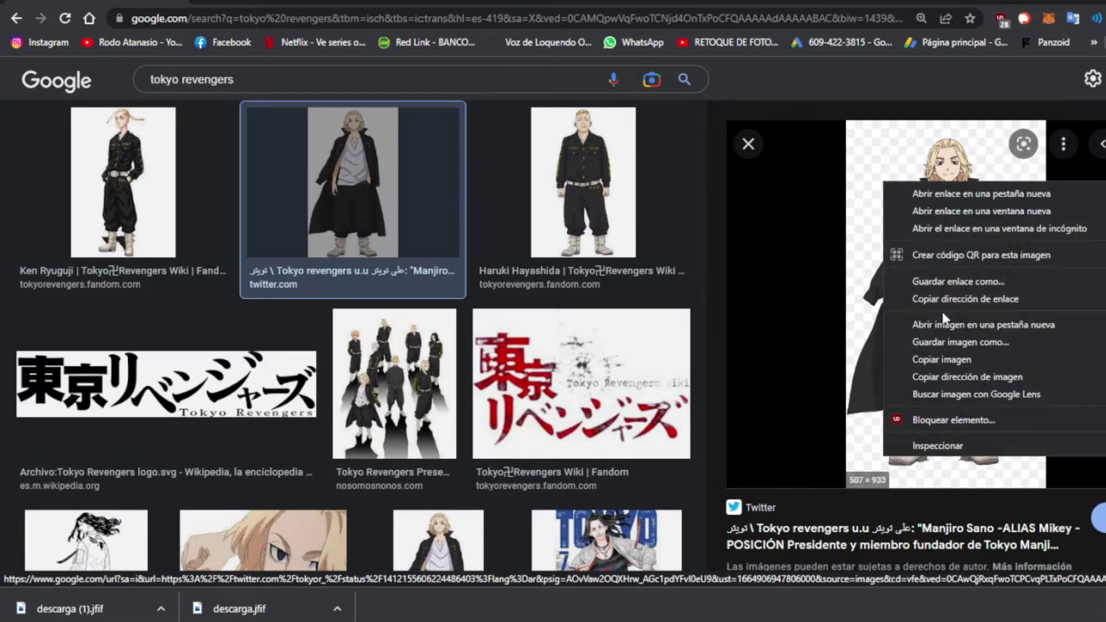
left_click(939, 341)
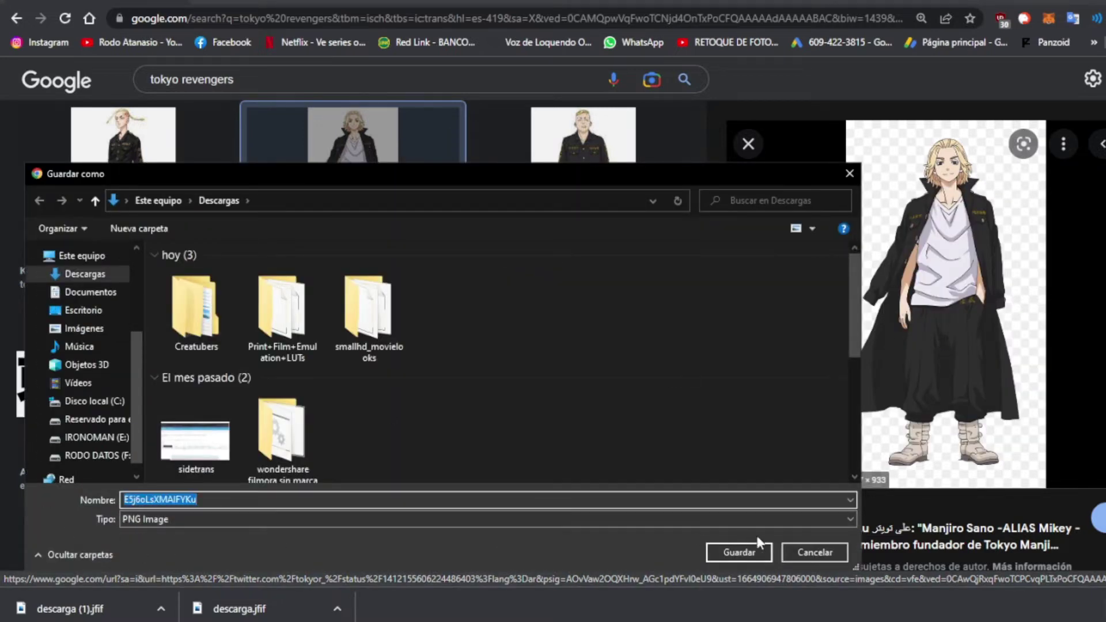
left_click(739, 552)
key("Left")
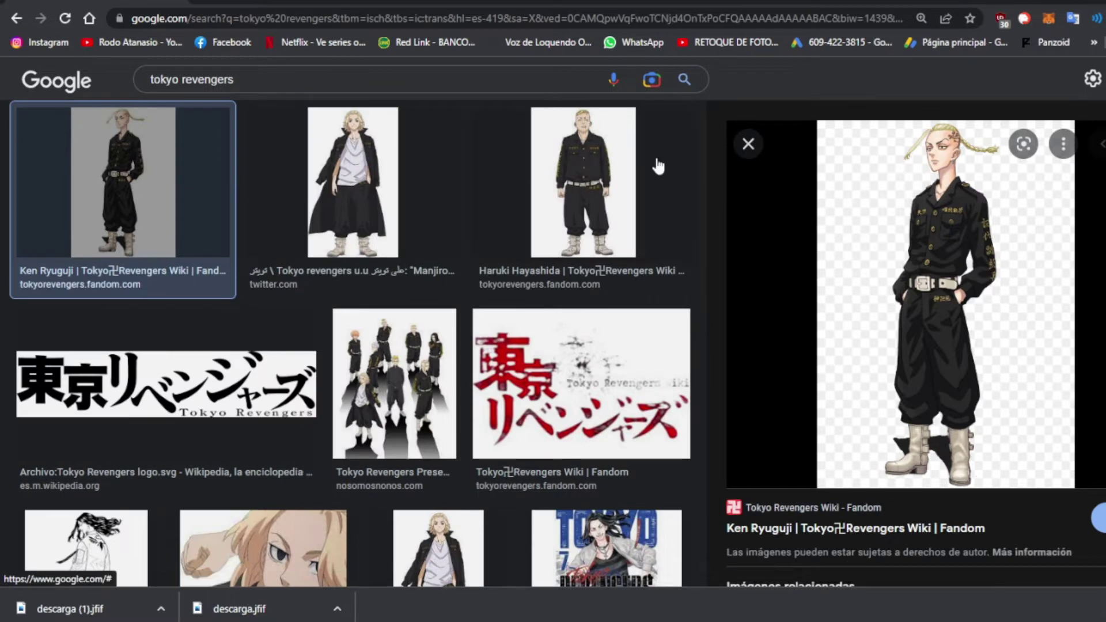
left_click(658, 166)
right_click(860, 231)
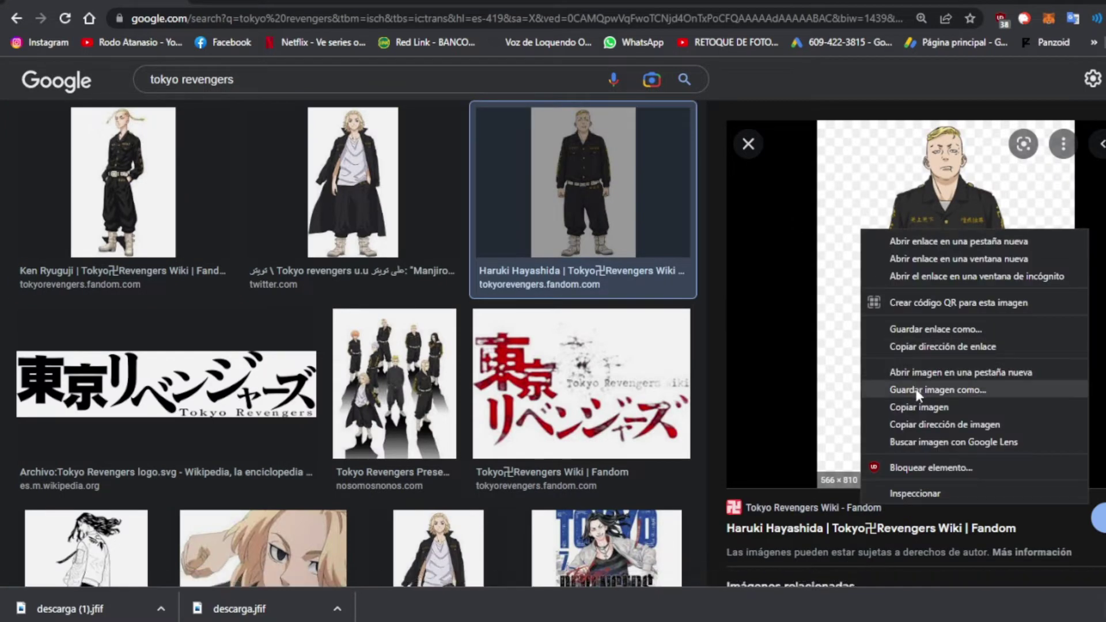
left_click(917, 391)
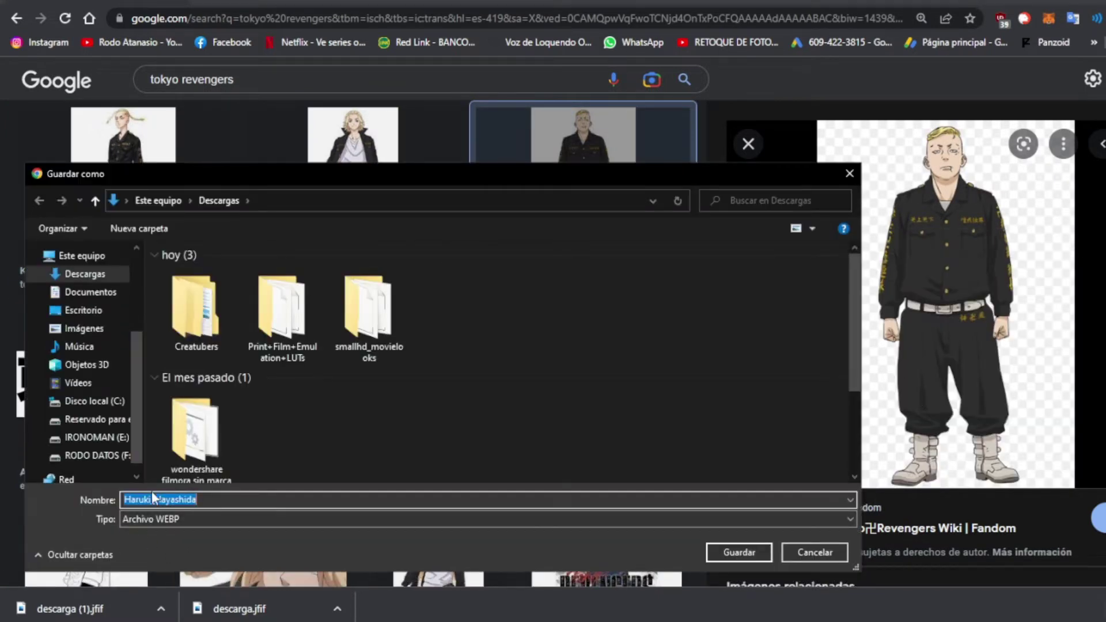
left_click(815, 552)
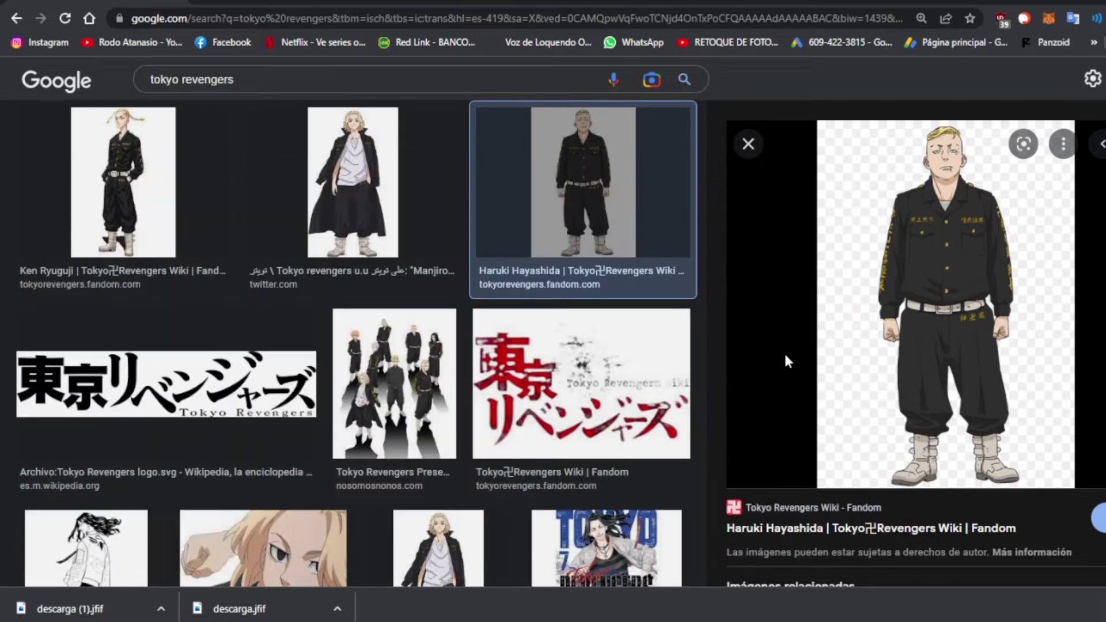
Reset the colour filter to any colour and begin saving the red group picture.
scroll(695, 311, "up", 3)
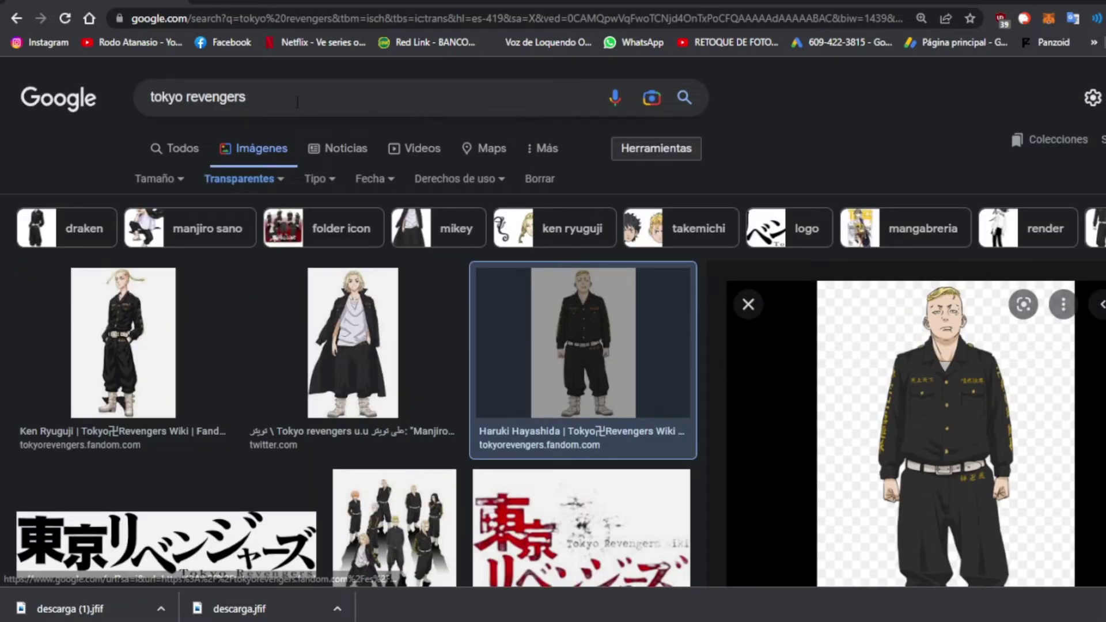
left_click(239, 180)
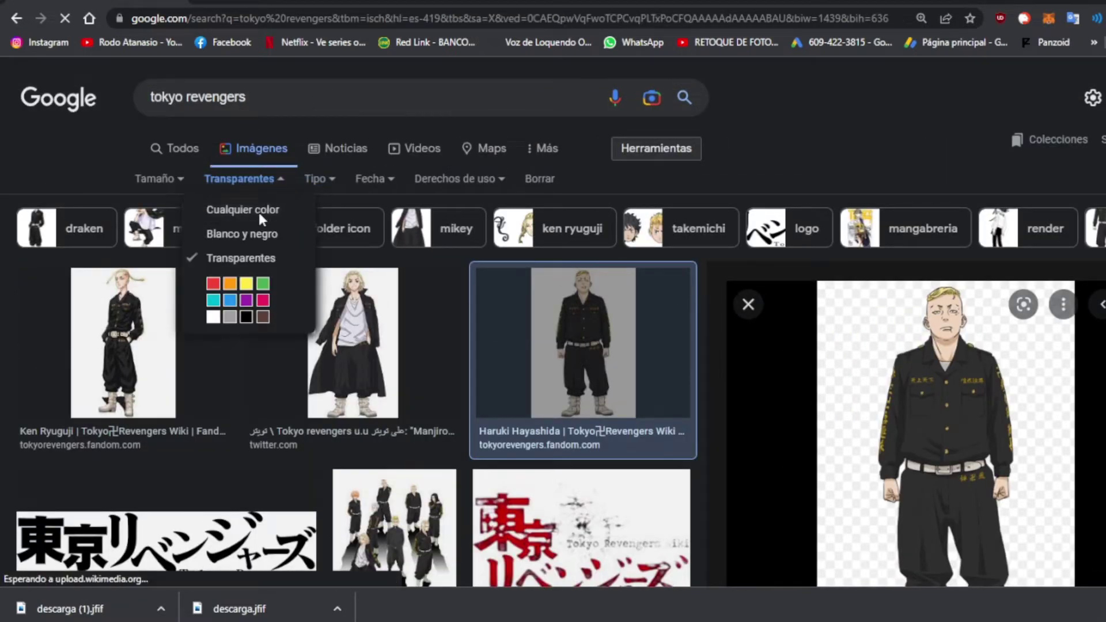
left_click(259, 211)
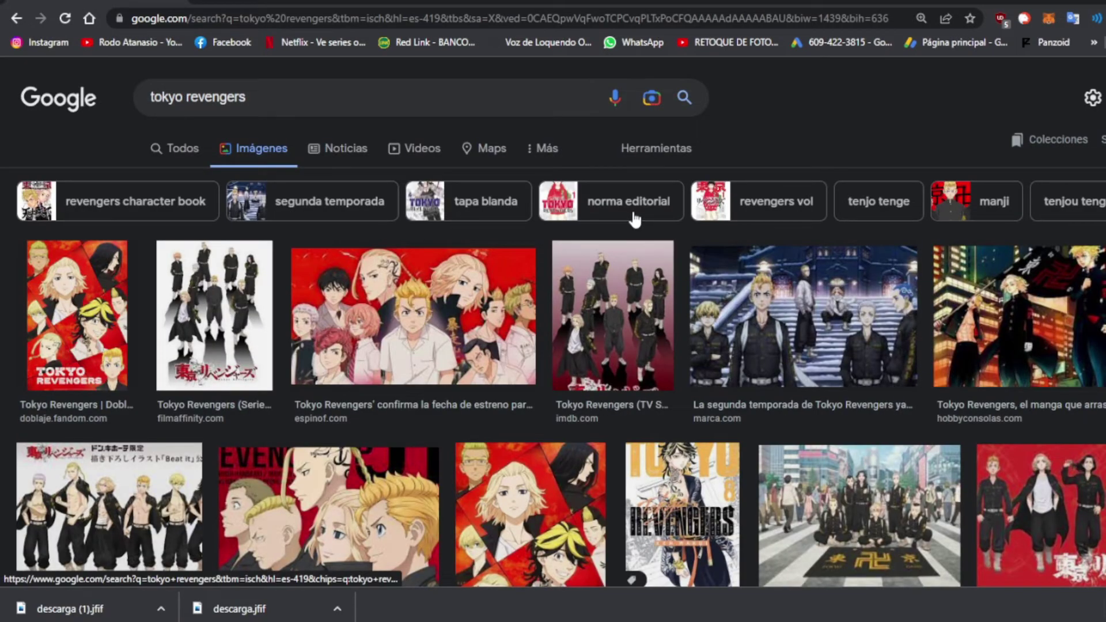
left_click(427, 340)
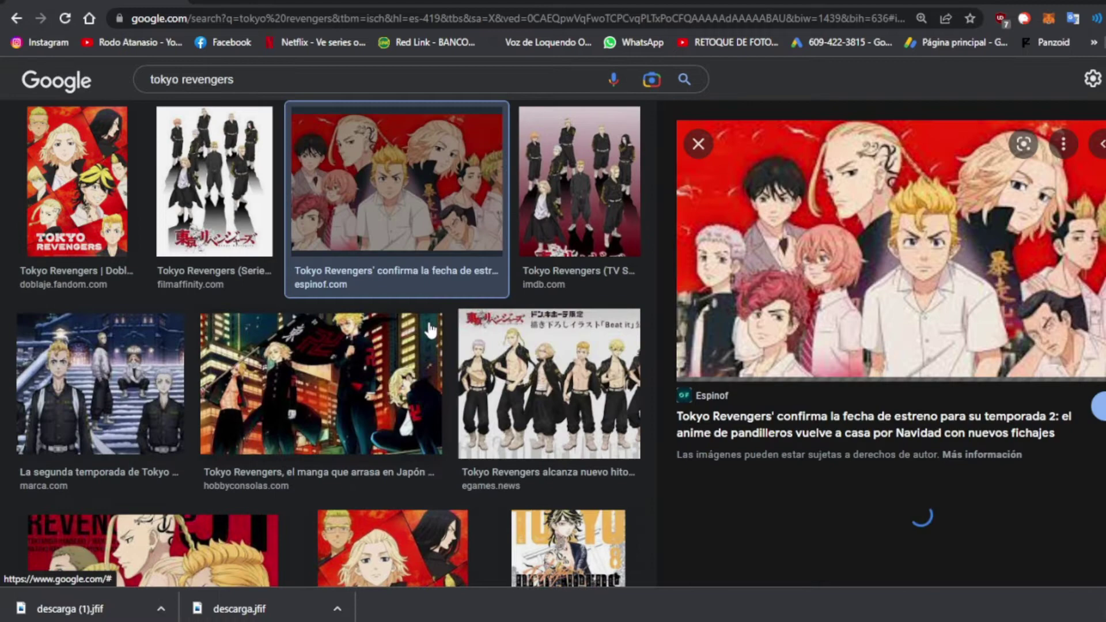
right_click(946, 269)
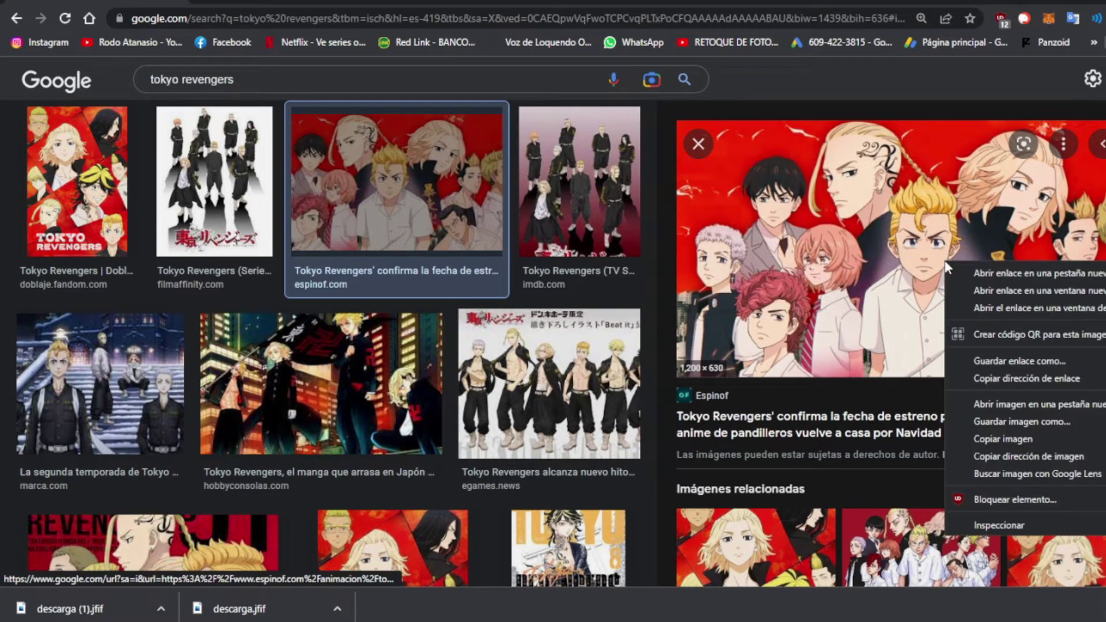
left_click(1010, 422)
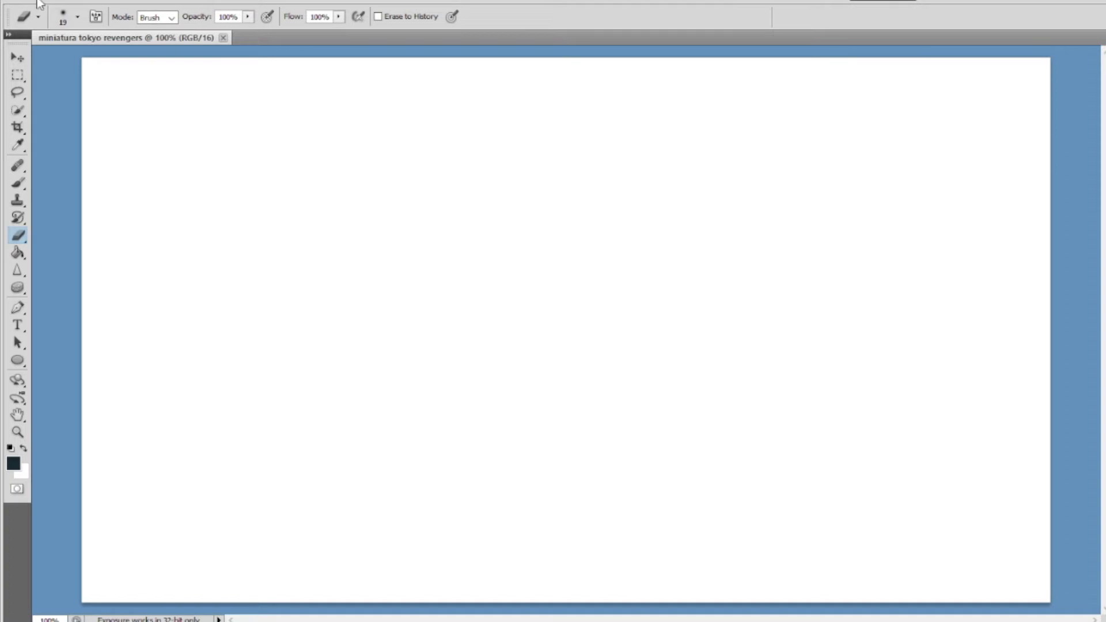
left_click(39, 4)
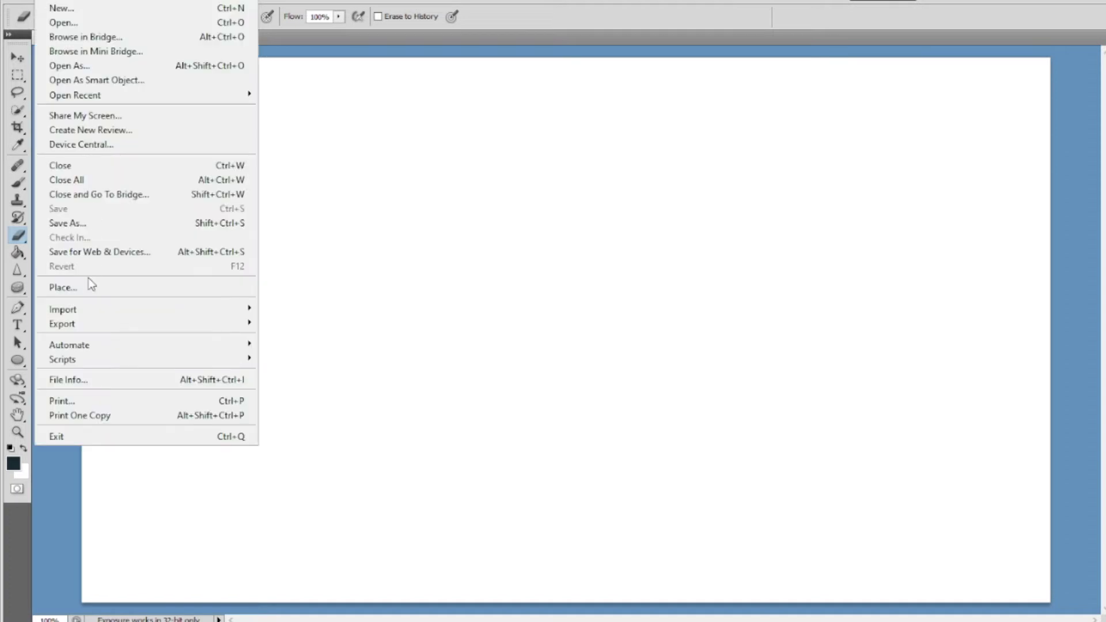
left_click(79, 288)
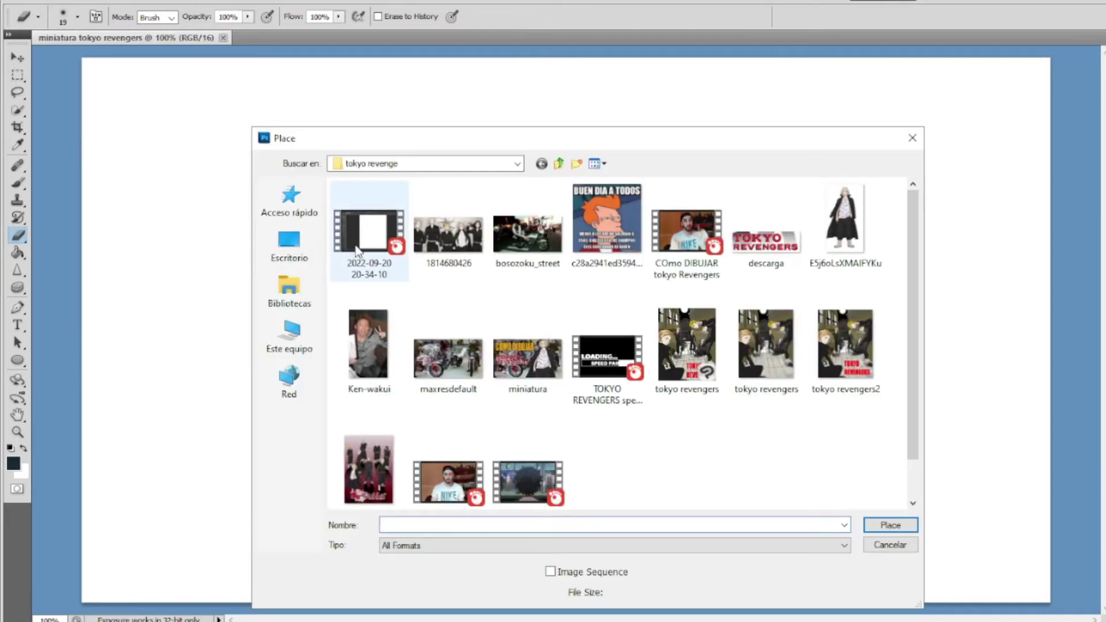
left_click(291, 339)
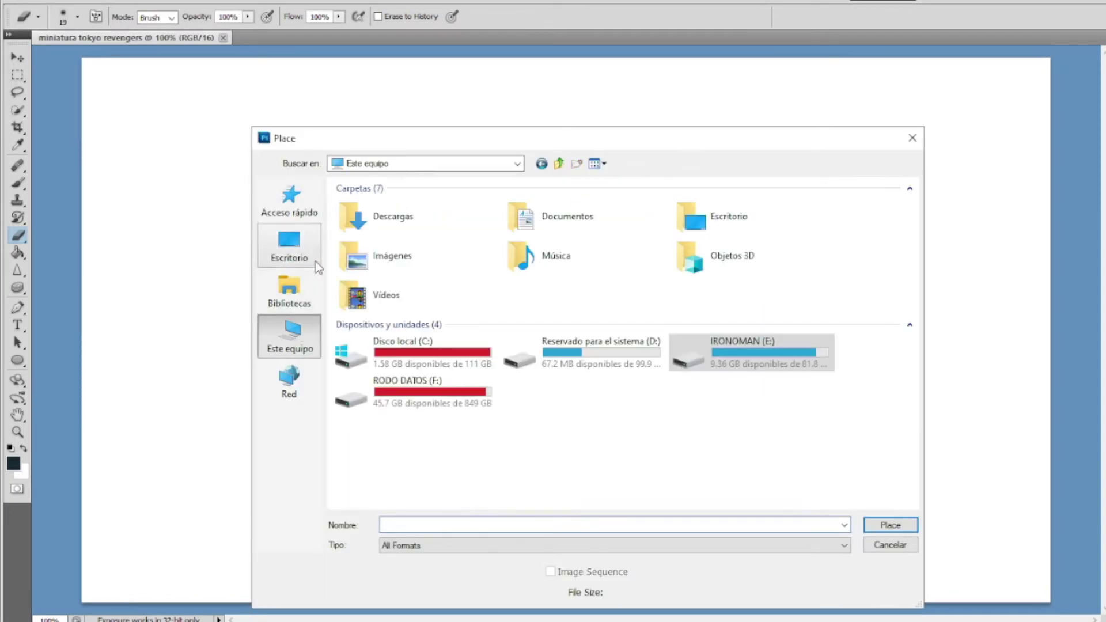
double_click(395, 224)
double_click(441, 262)
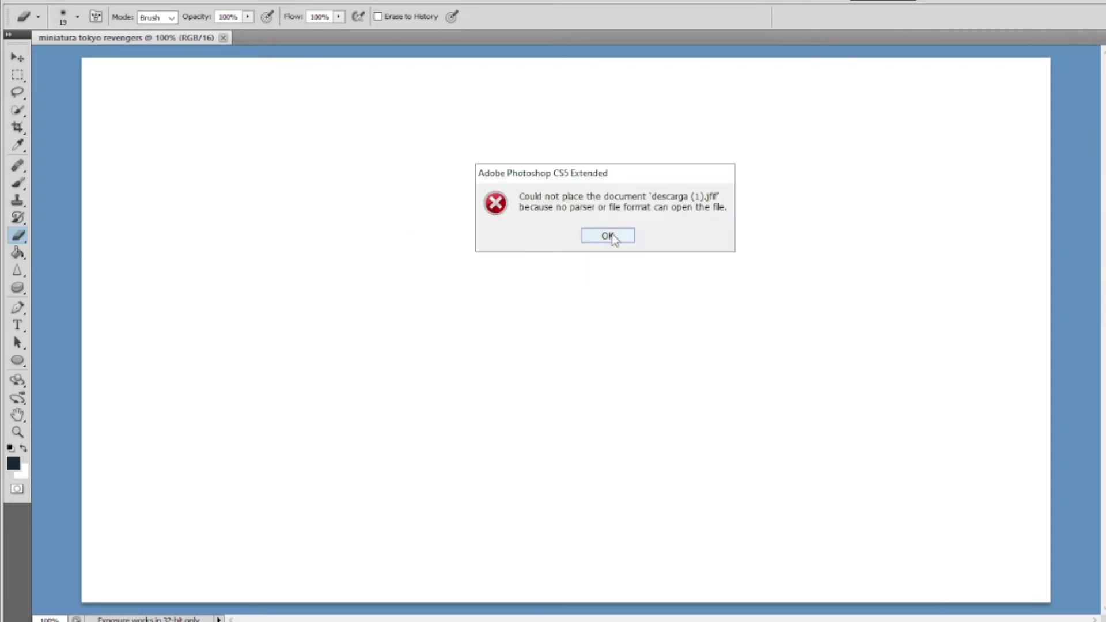
left_click(613, 240)
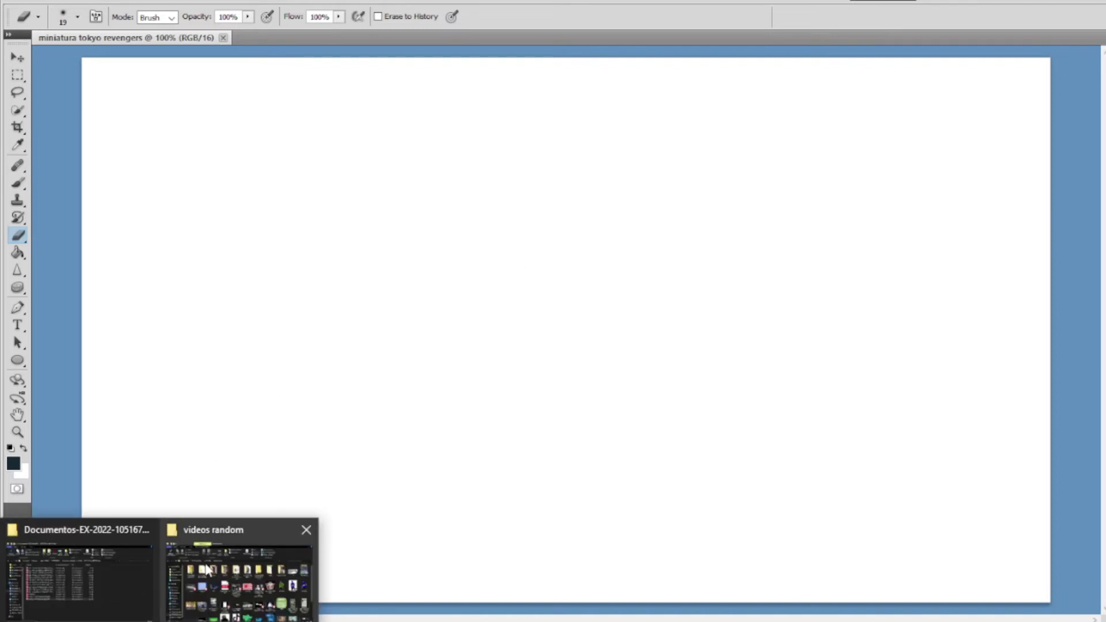
From the Descargas folder in File Explorer, open descarga (1) for editing in Paint.
left_click(242, 570)
left_click(228, 283)
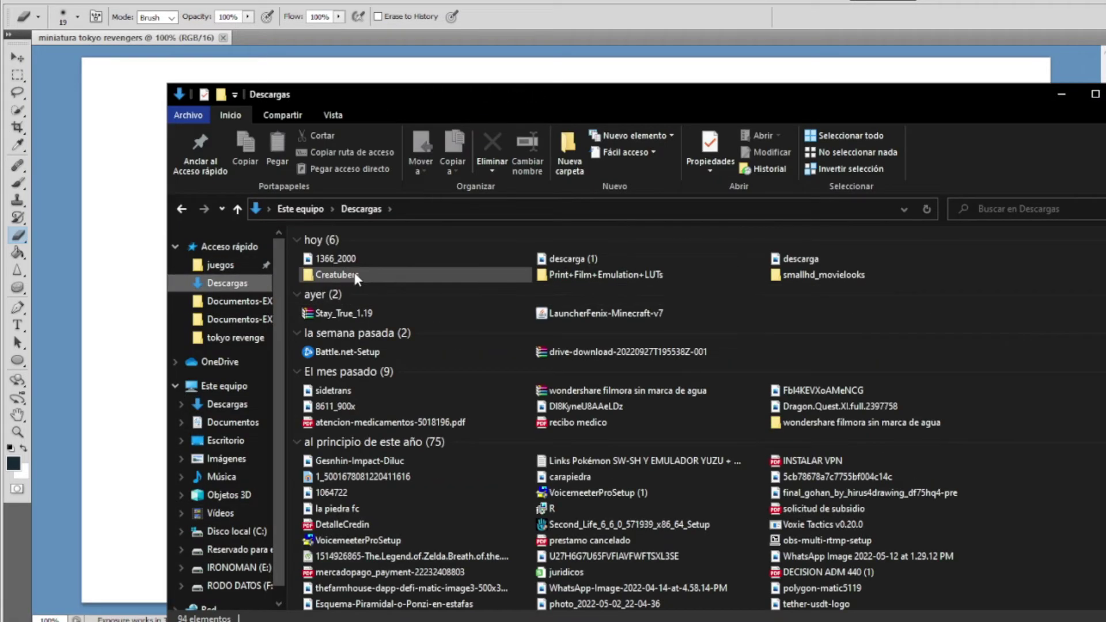
left_click(784, 258)
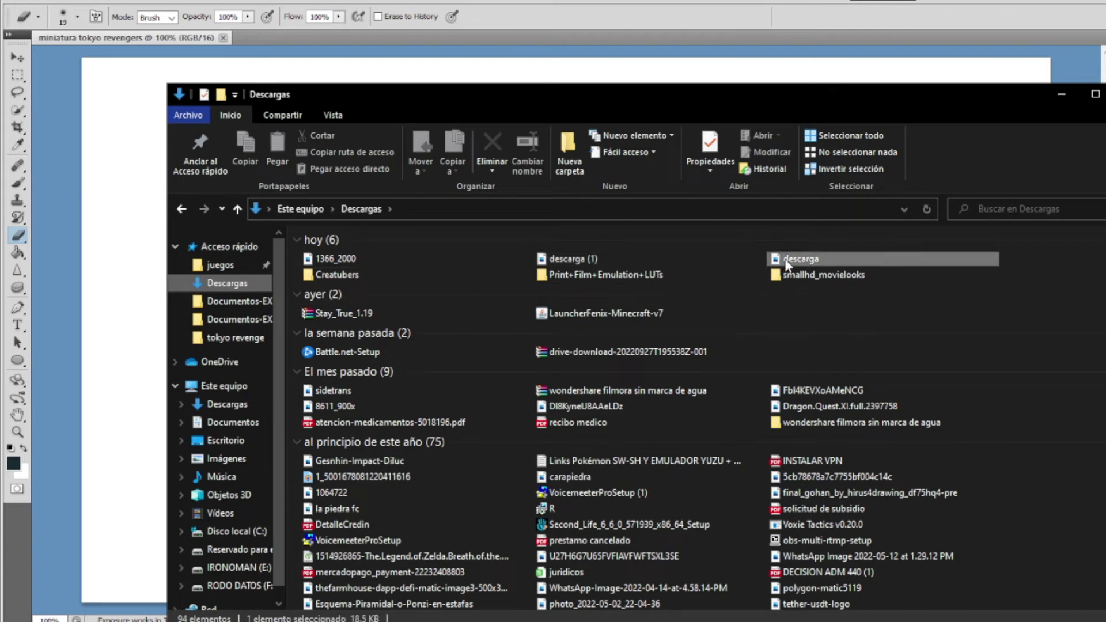
left_click(590, 259)
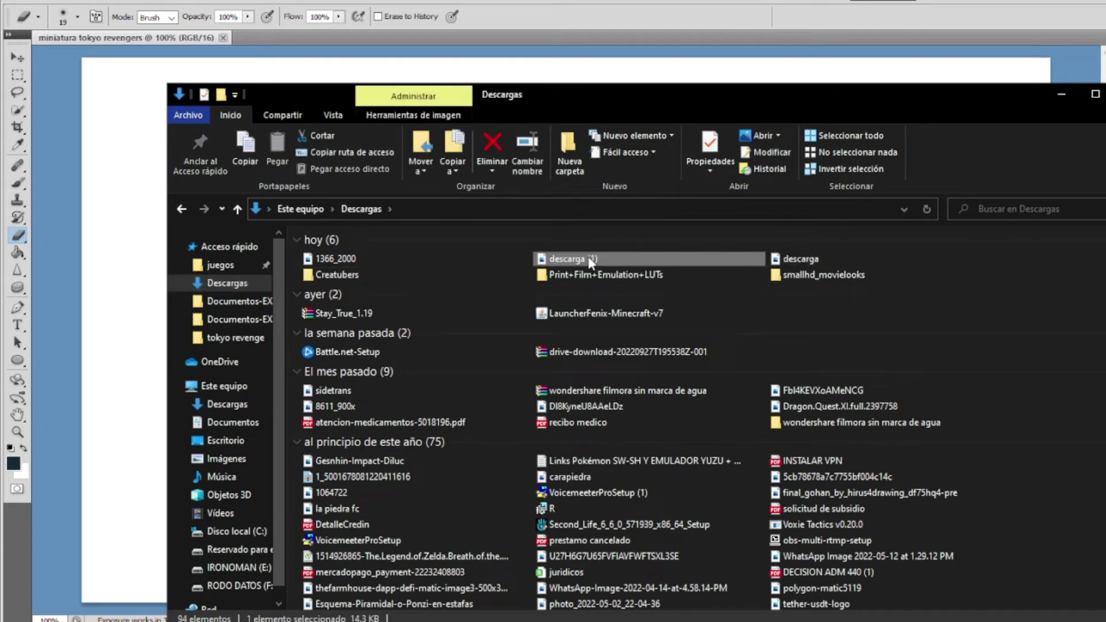
right_click(575, 258)
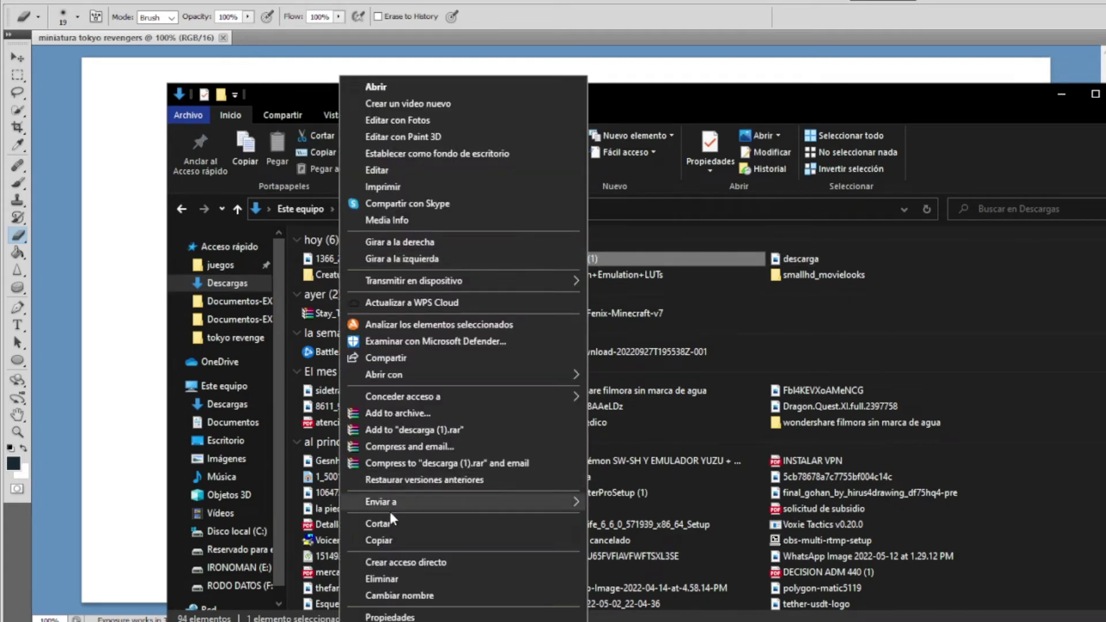
left_click(398, 169)
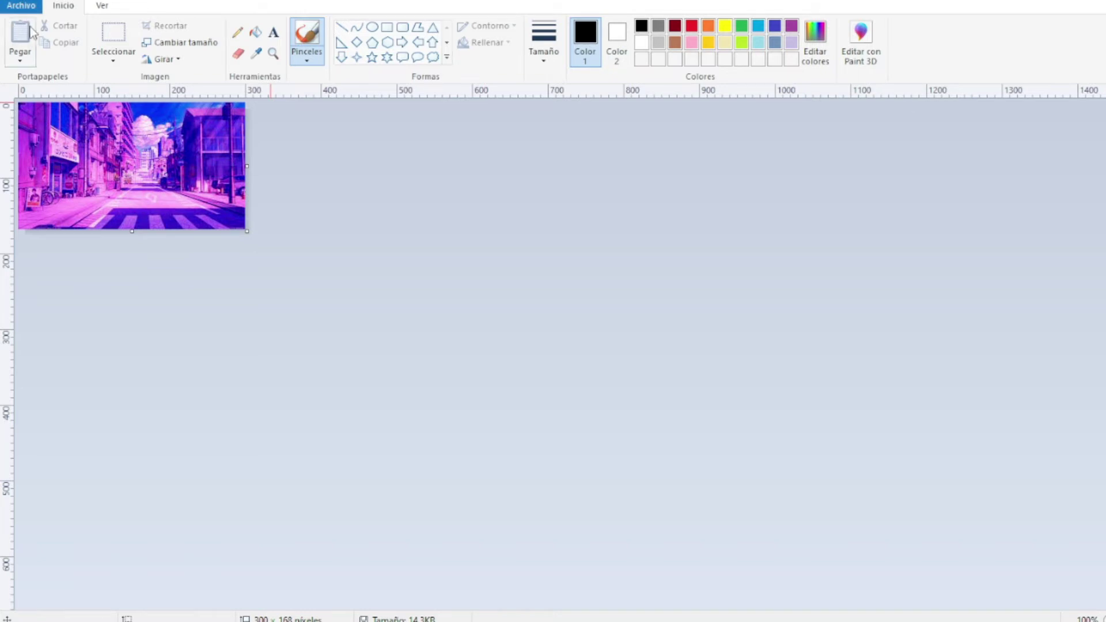
Save a copy of descarga (1) from Paint as PNG (*.png) in the Descargas folder.
left_click(22, 6)
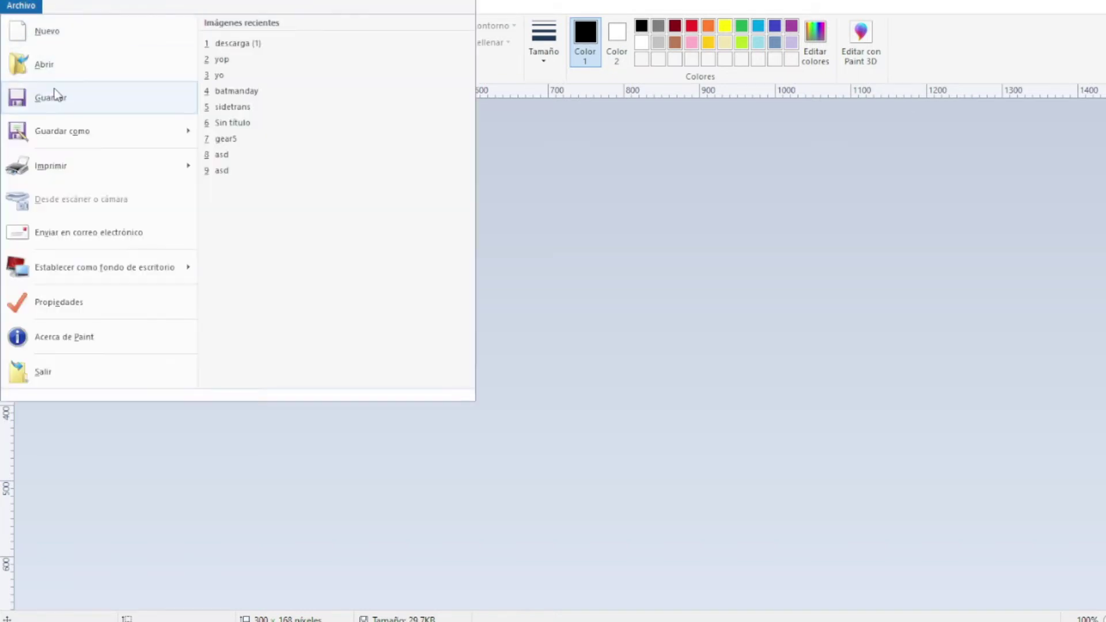
left_click(46, 95)
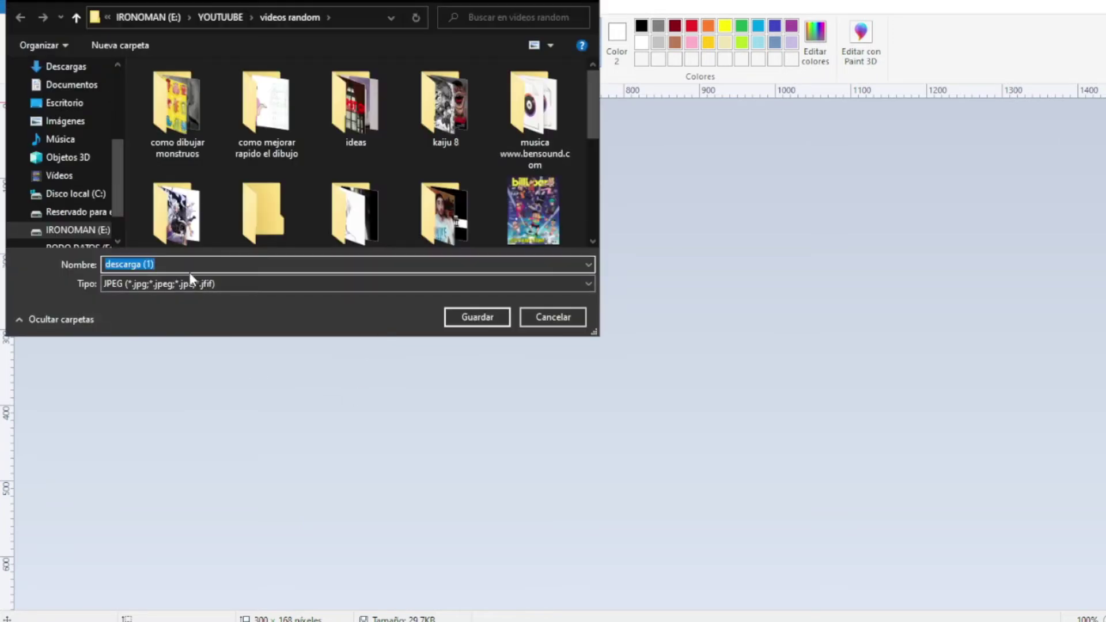
left_click(68, 68)
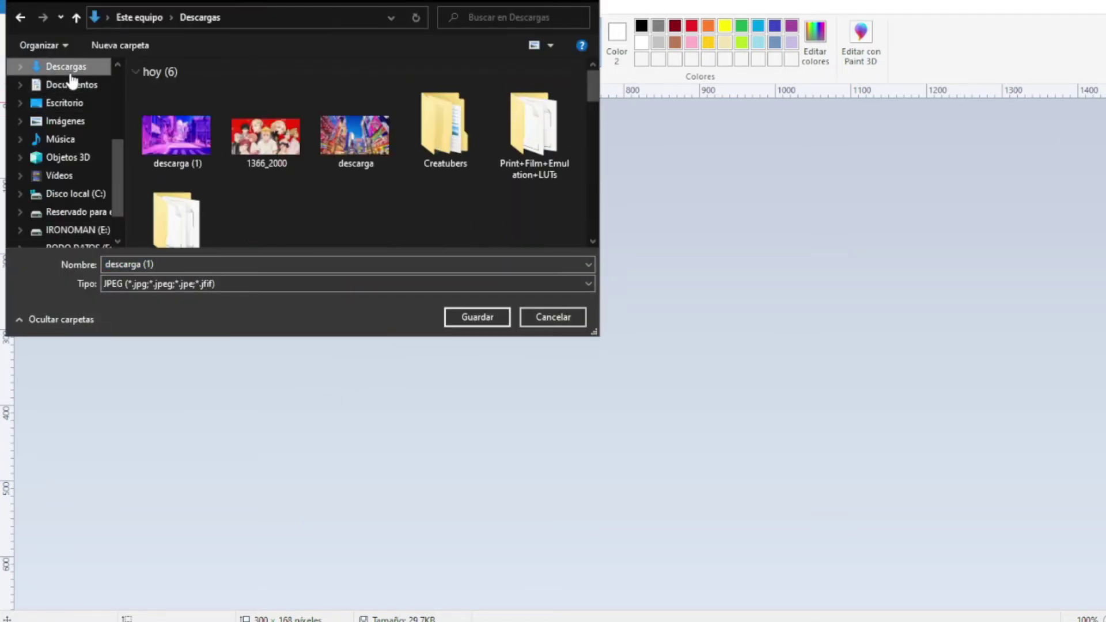
left_click(252, 284)
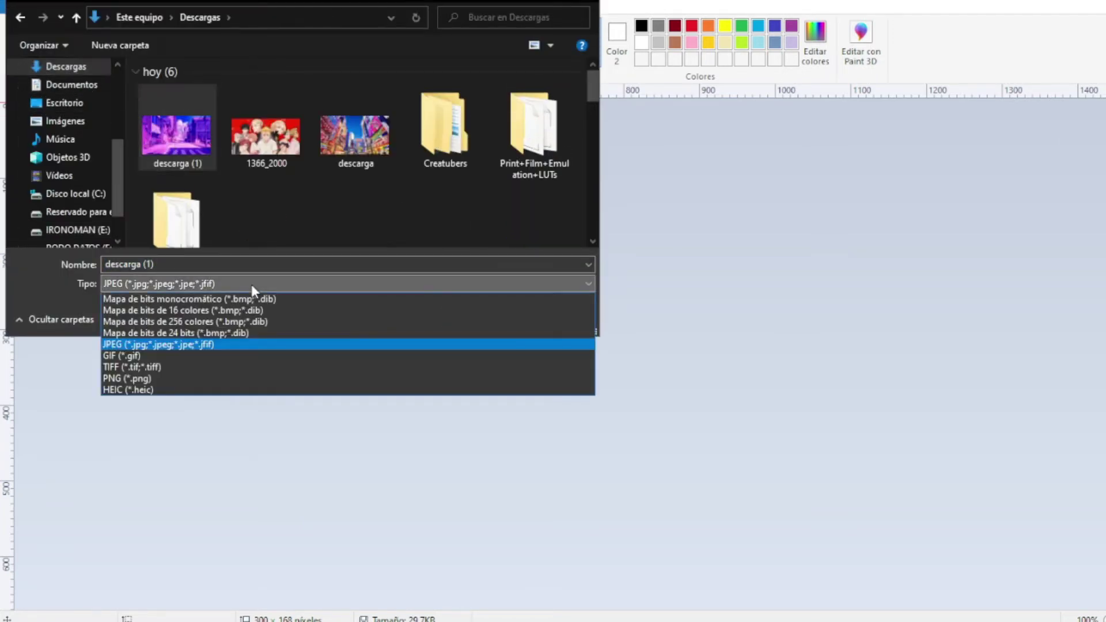
left_click(160, 379)
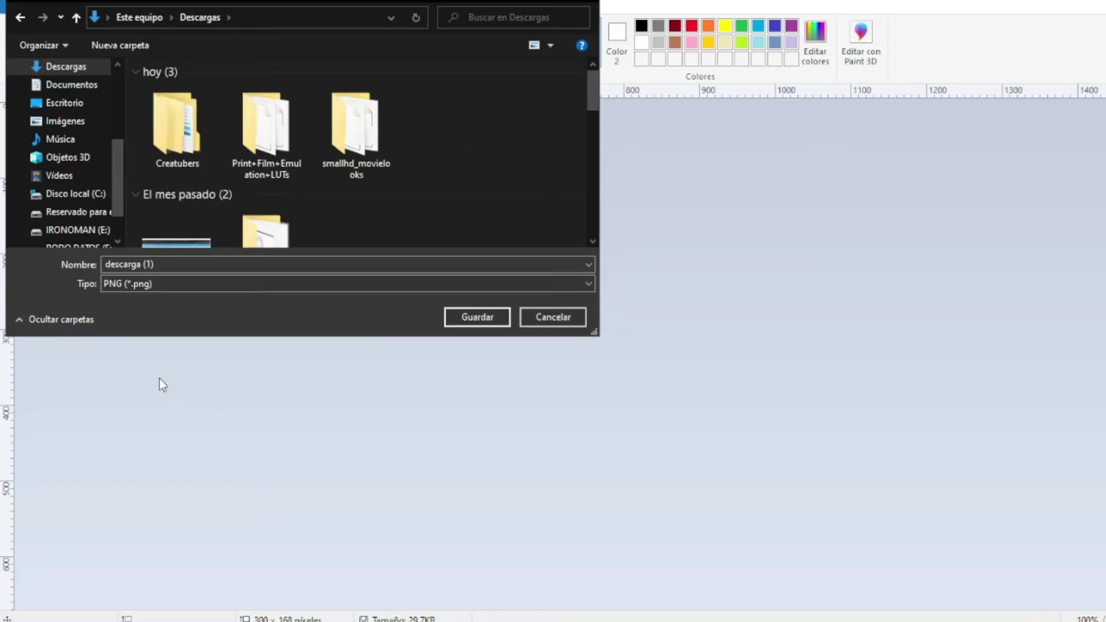
left_click(447, 316)
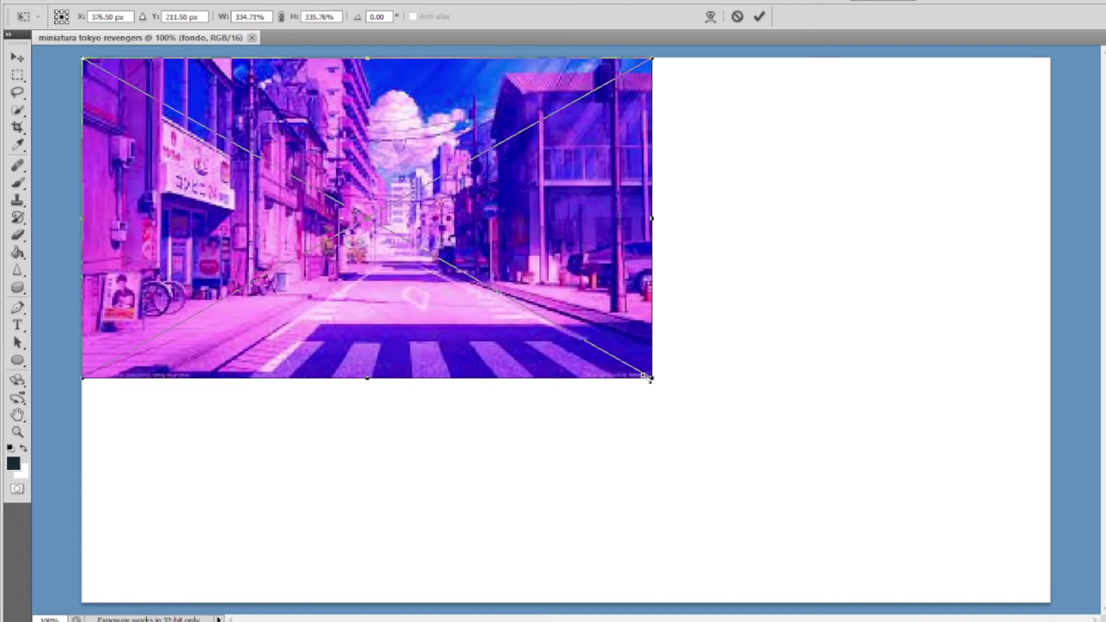
Search for the anime city wallpaper and open the street wallpaper result.
type("me walppaer")
key("Return")
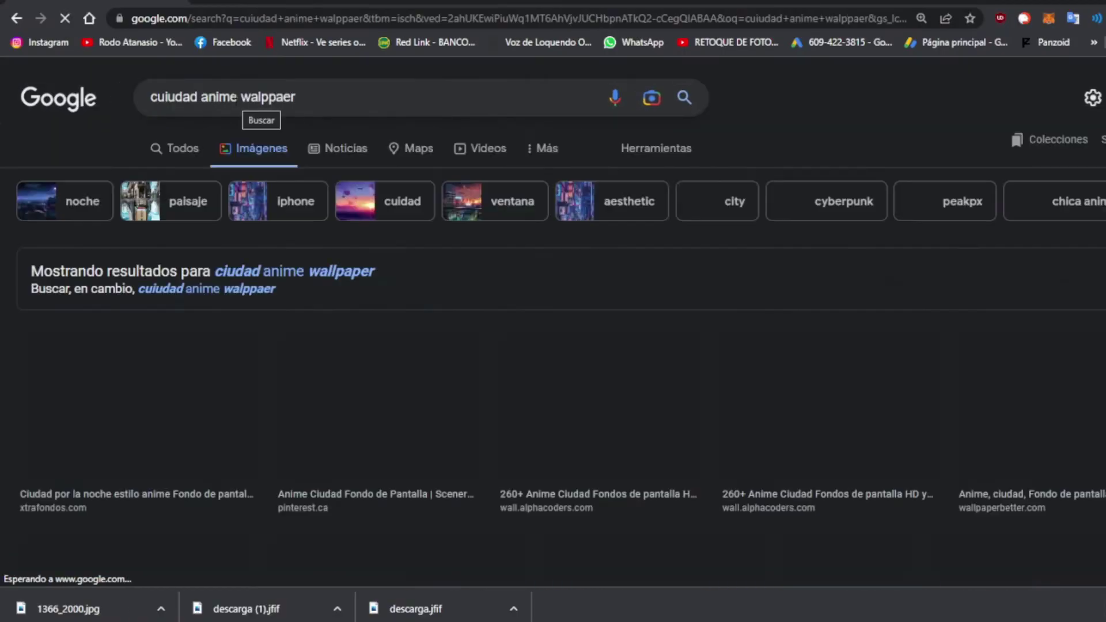
scroll(328, 346, "down", 10)
left_click(121, 466)
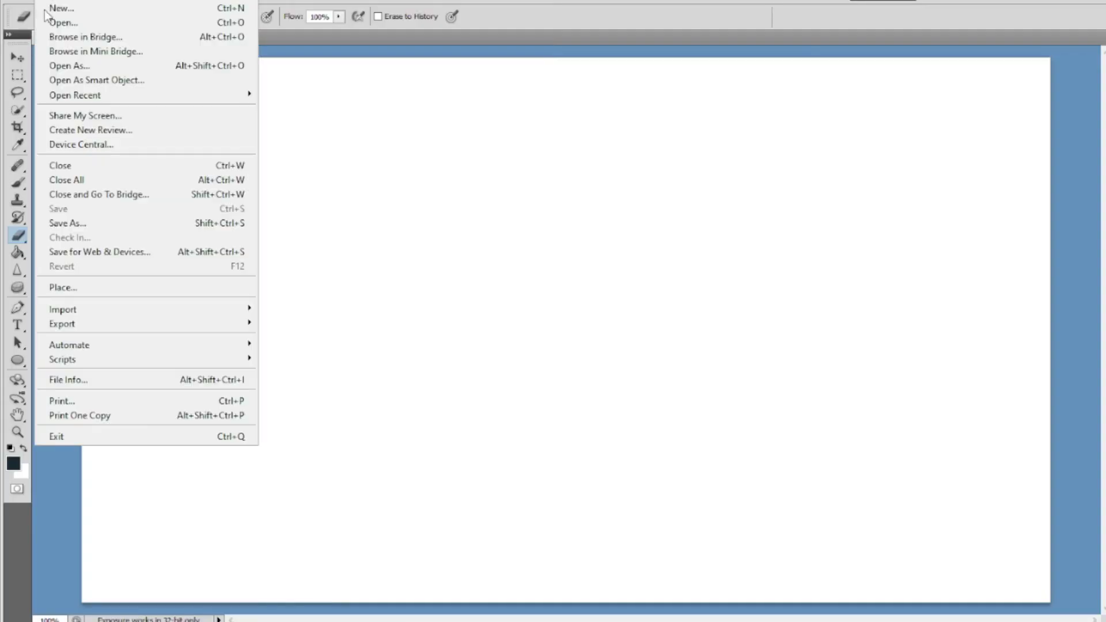
Place pack-wallpapers-anime-city and scale it to fill the canvas, about 744% by 868%.
left_click(82, 287)
double_click(369, 250)
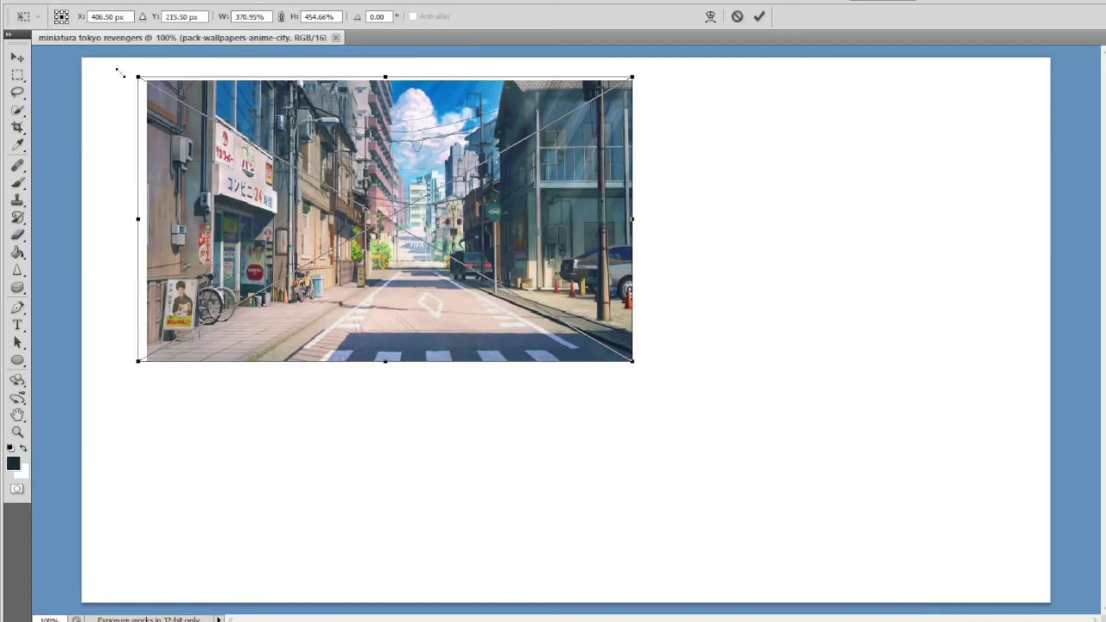
left_click_drag(495, 292, 82, 58)
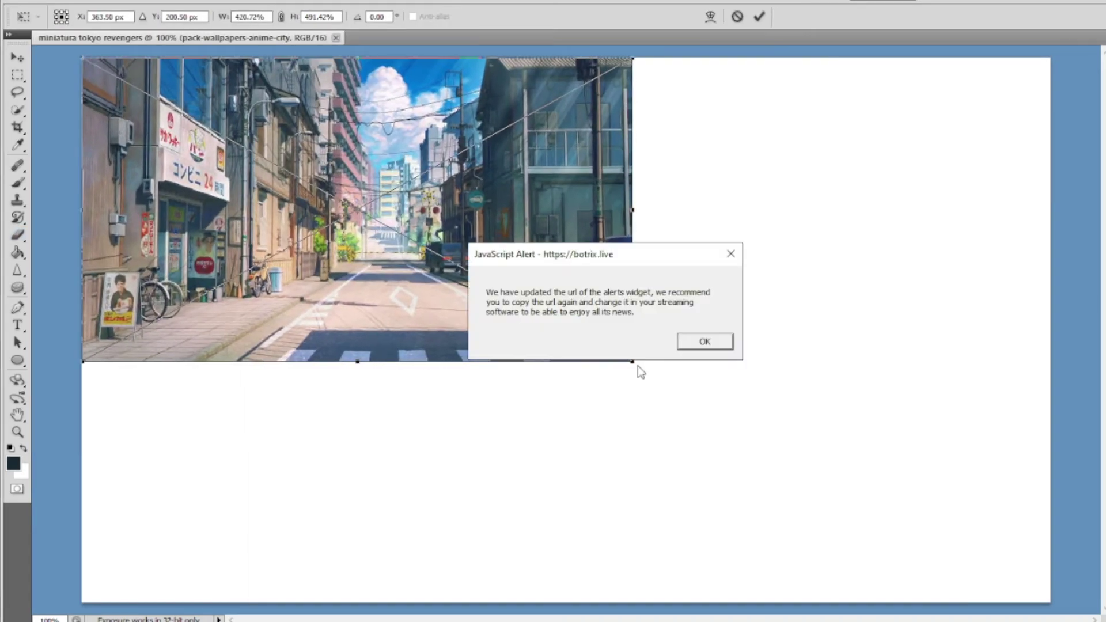
left_click(704, 342)
mouse_move(827, 440)
left_mouse_down()
mouse_move(912, 542)
mouse_move(919, 527)
left_mouse_up()
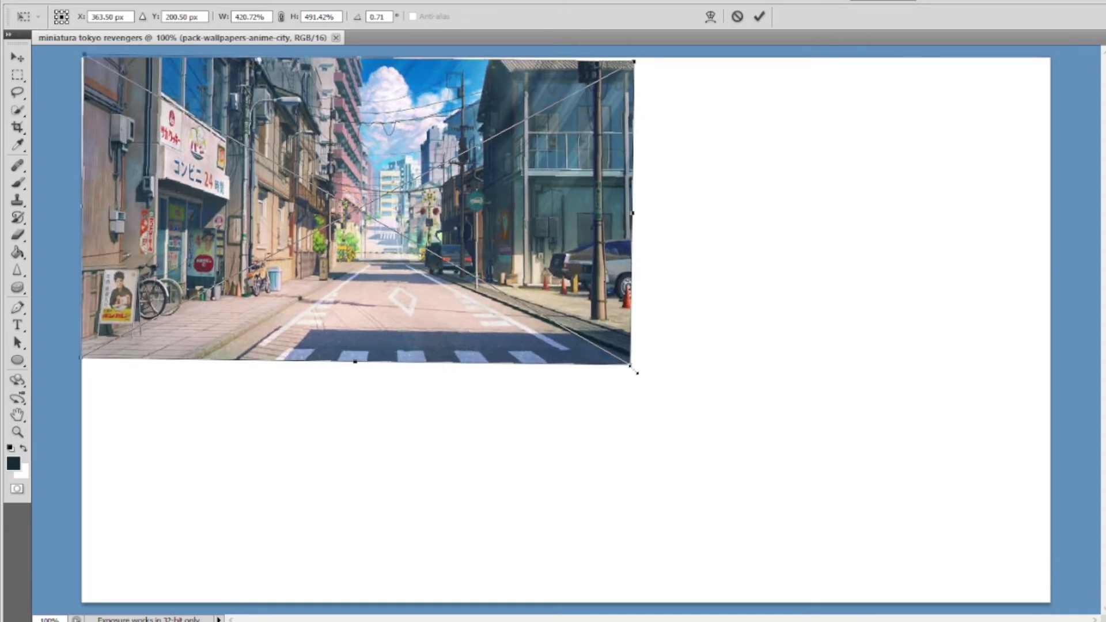
left_click_drag(633, 367, 1053, 609)
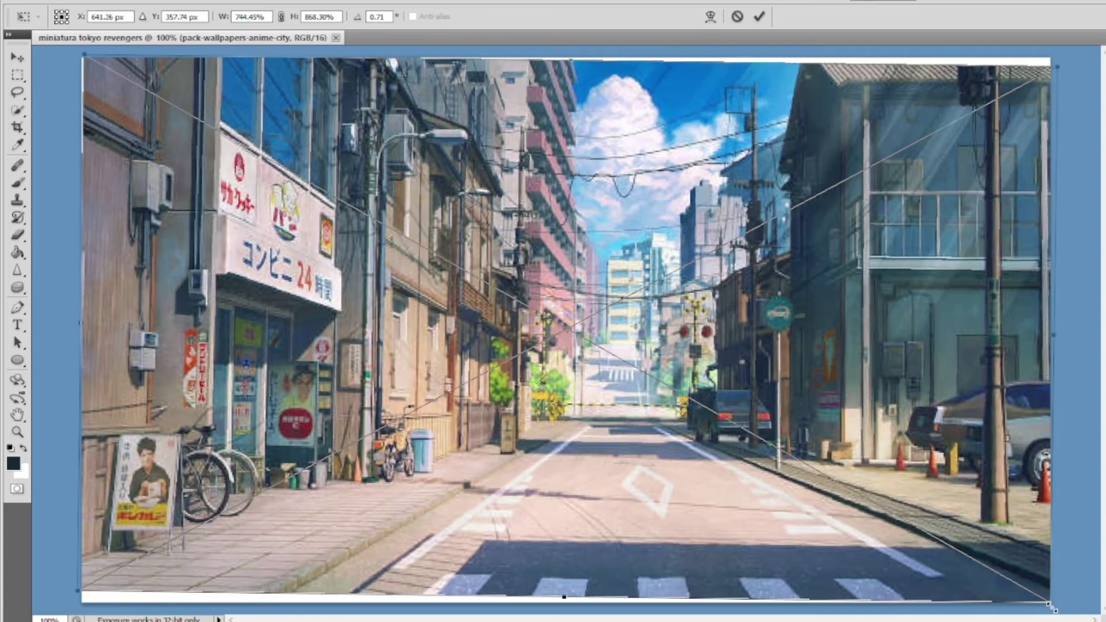
left_click_drag(1066, 453, 1067, 447)
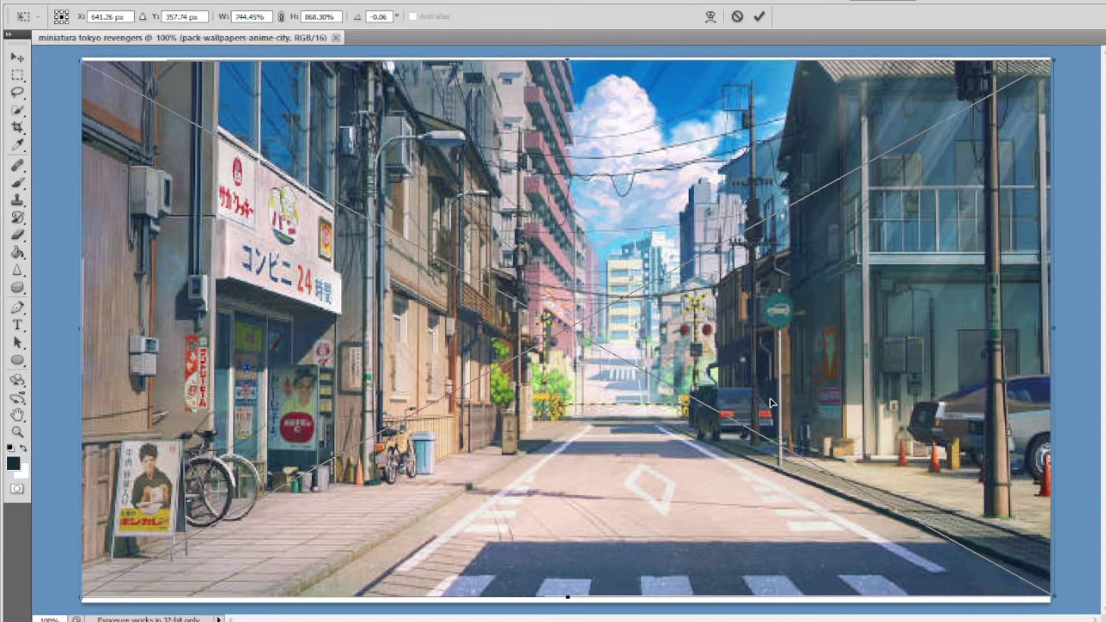
left_click_drag(772, 404, 773, 401)
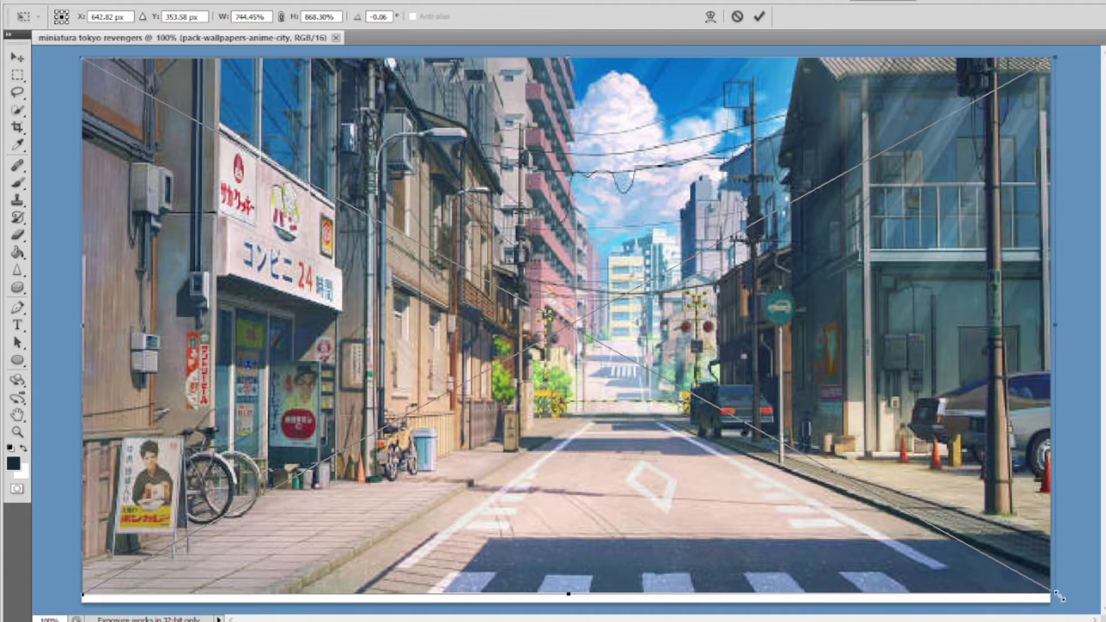
left_click_drag(1059, 596, 1059, 603)
key("Return")
key("e")
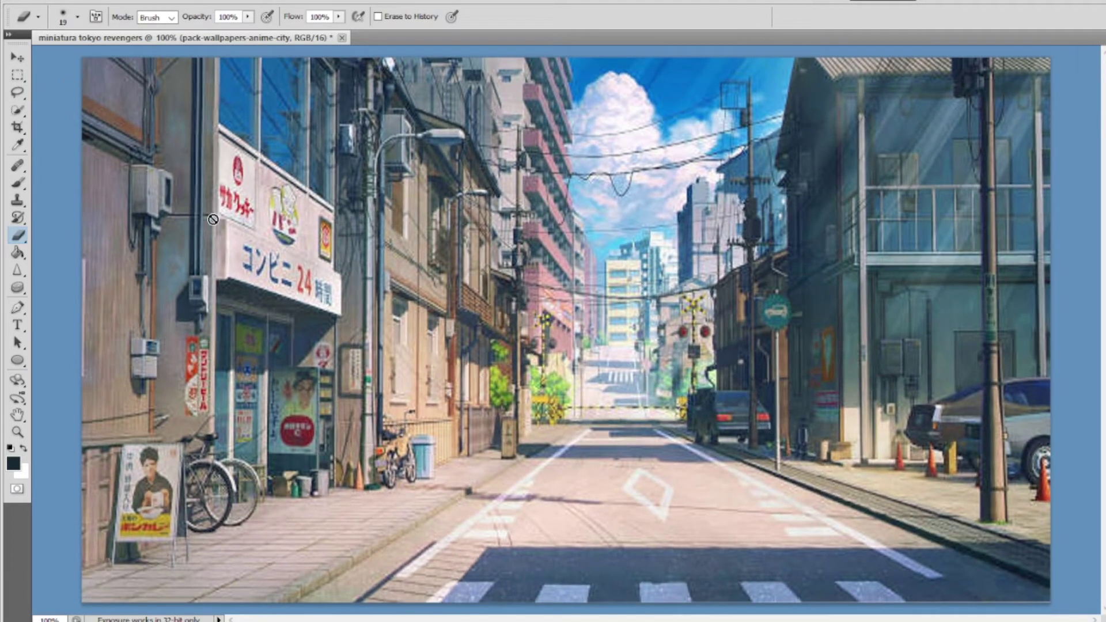
Place the 1366_2000 character group image, shift it left and stretch it to full canvas width.
left_click(51, 2)
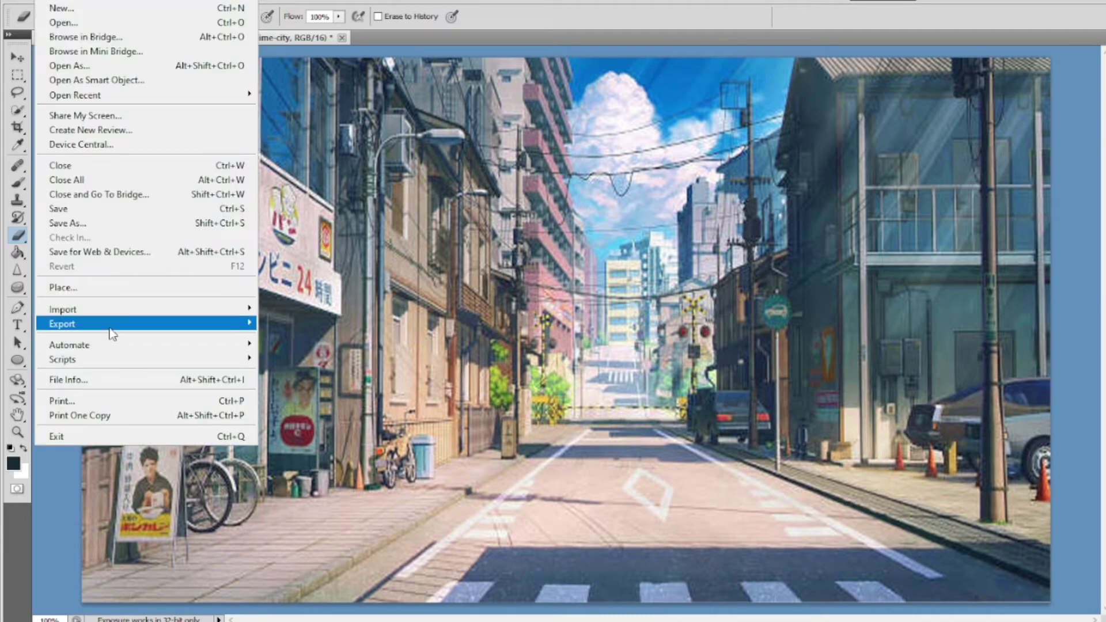
left_click(106, 287)
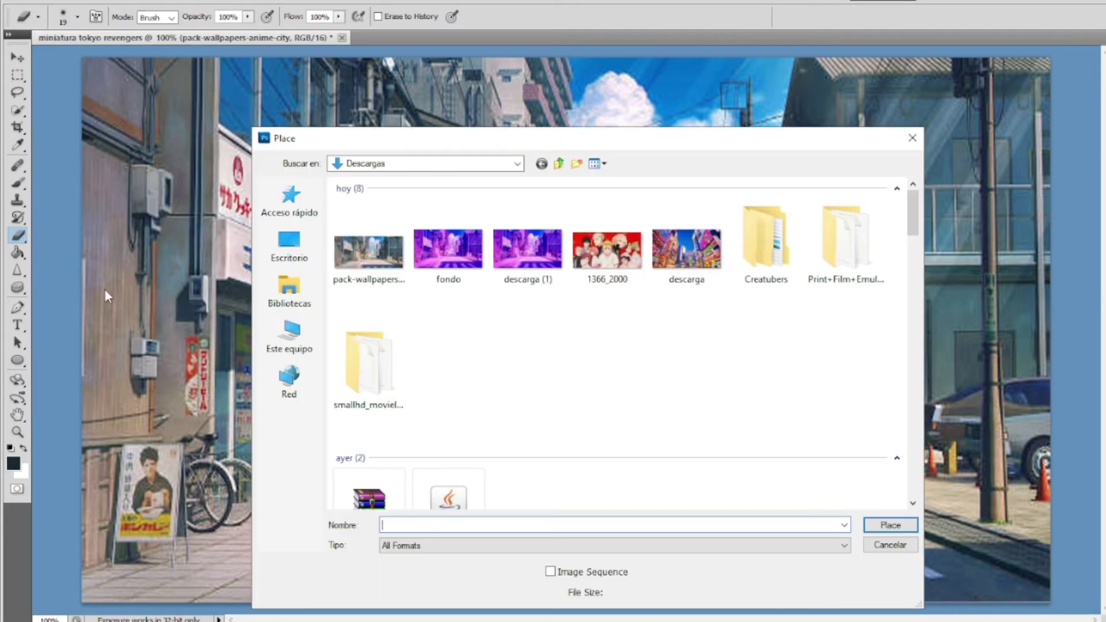
double_click(627, 266)
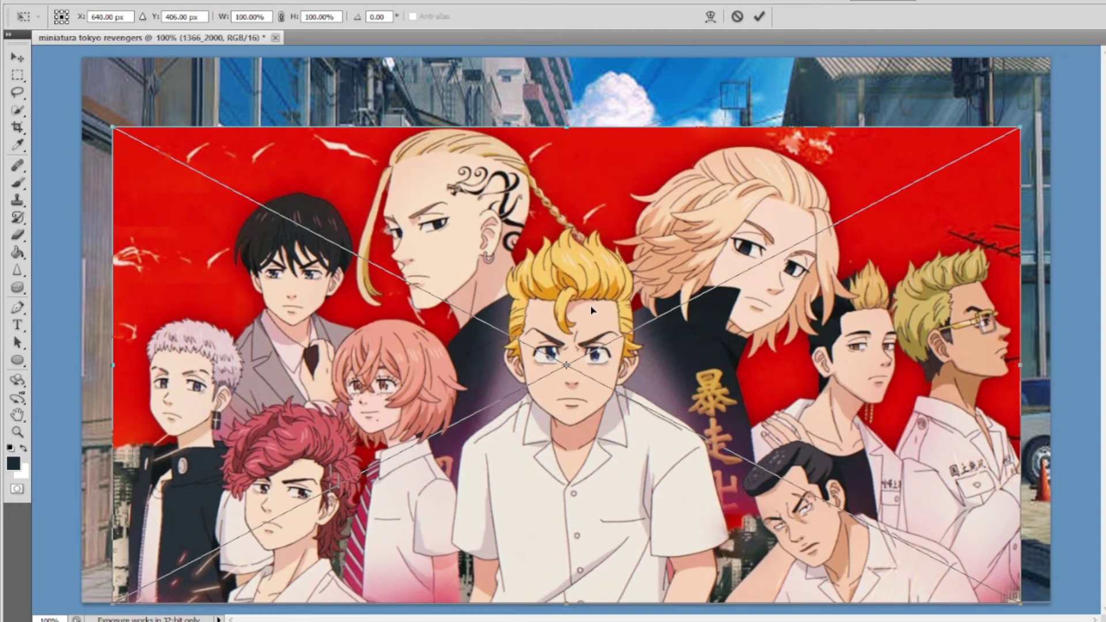
left_click_drag(597, 311, 569, 307)
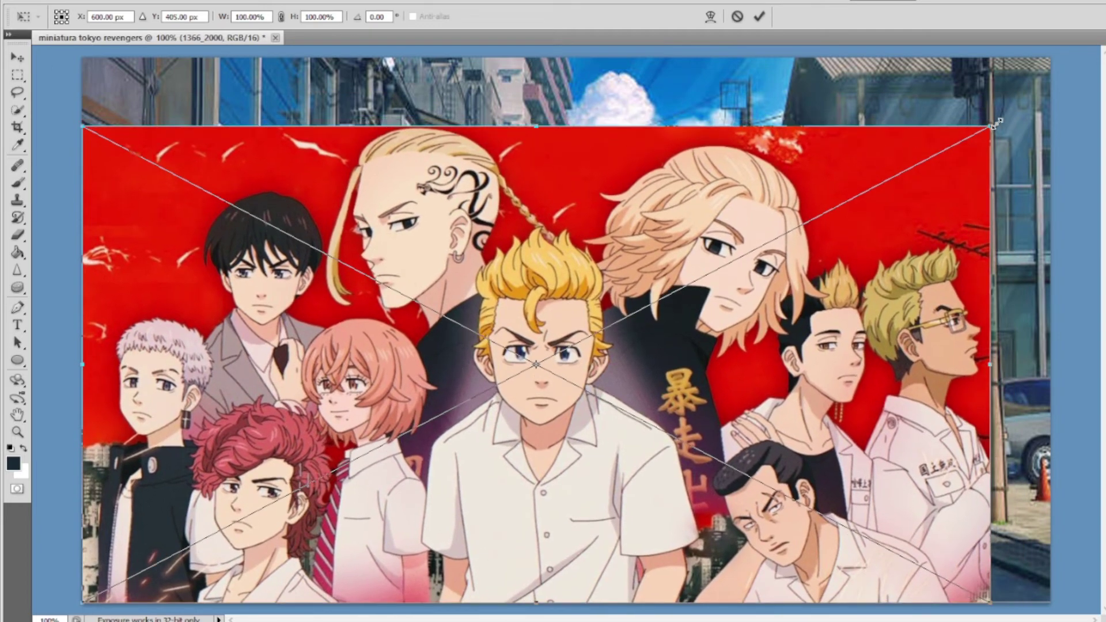
left_click_drag(995, 123, 1055, 118)
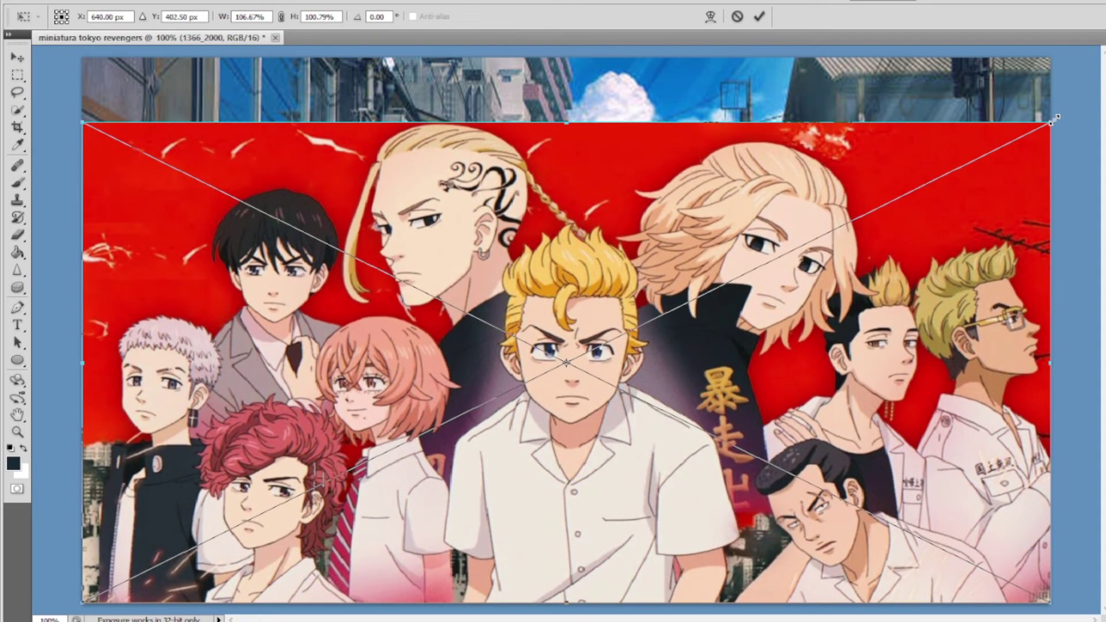
key("e")
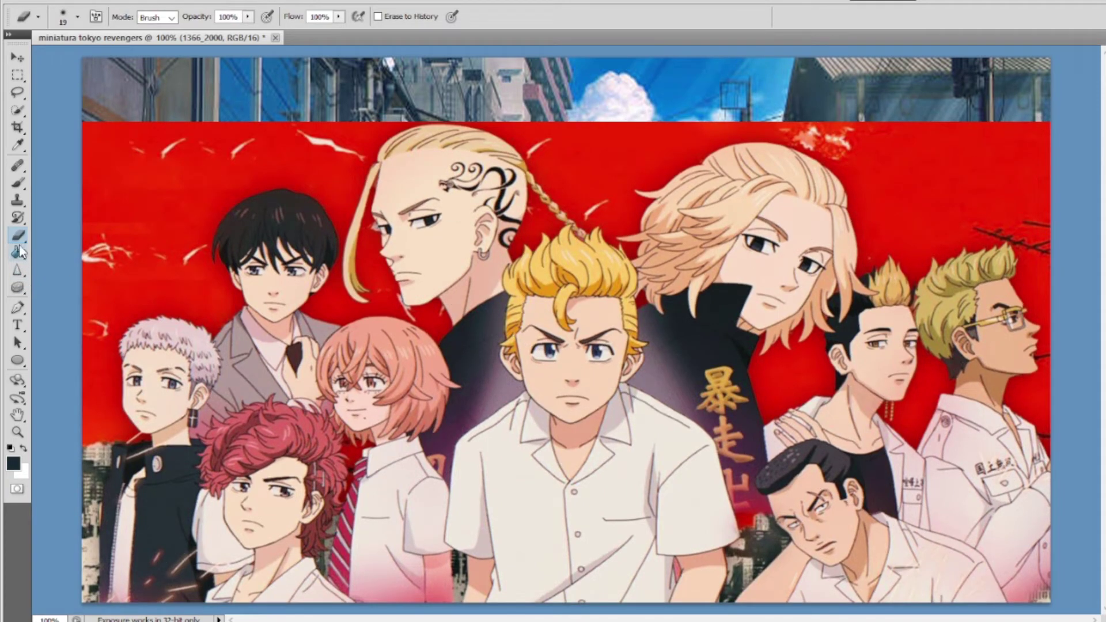
Rasterize the character layer and erase the red backdrop along the top with a 59 px eraser.
left_click(164, 203)
left_click(591, 247)
left_click_drag(180, 183, 118, 130)
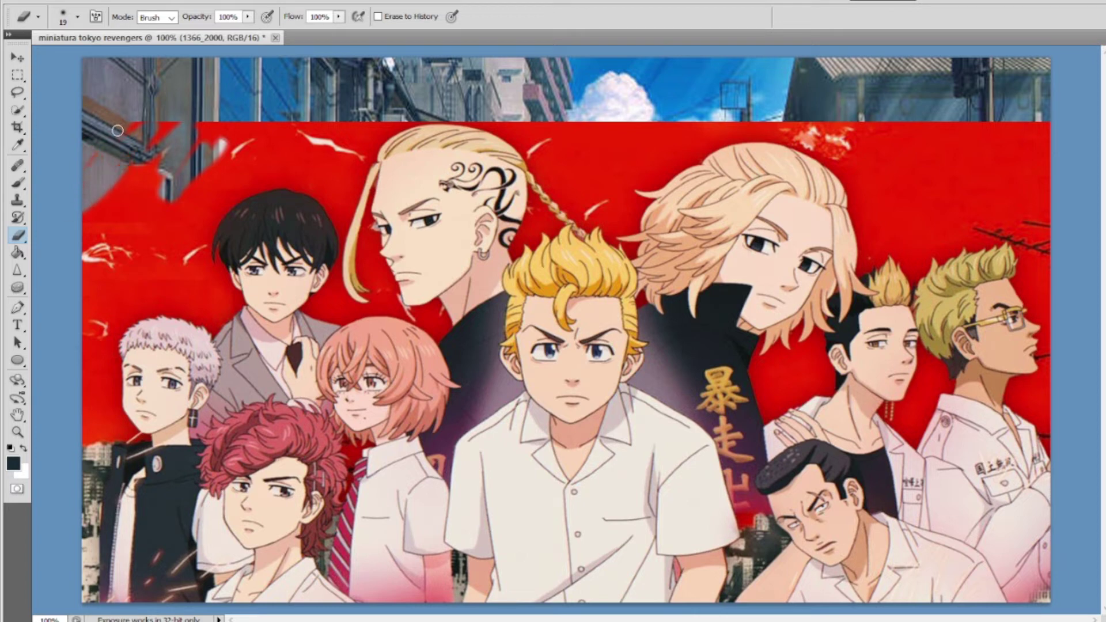
left_click_drag(109, 194, 138, 173)
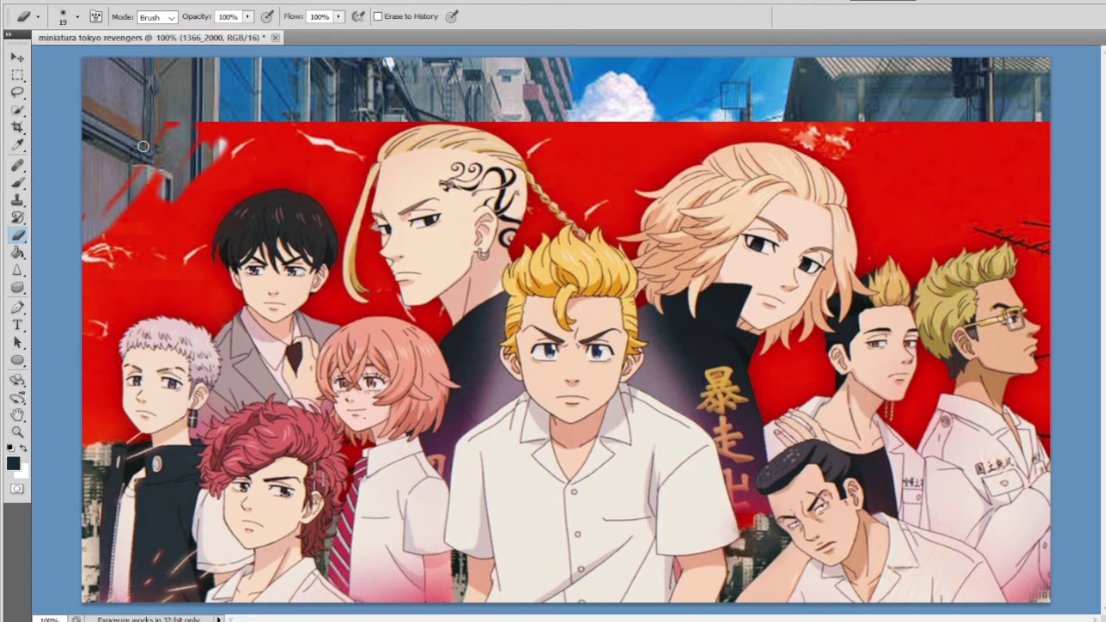
right_click(95, 248)
left_click_drag(144, 277, 157, 276)
mouse_move(196, 133)
left_mouse_down()
mouse_move(334, 127)
mouse_move(211, 133)
mouse_move(121, 254)
mouse_move(54, 317)
mouse_move(95, 301)
mouse_move(85, 346)
mouse_move(95, 418)
mouse_move(92, 323)
mouse_move(149, 282)
mouse_move(182, 282)
mouse_move(172, 201)
mouse_move(265, 162)
mouse_move(316, 162)
mouse_move(384, 103)
mouse_move(455, 129)
mouse_move(870, 139)
mouse_move(1037, 288)
left_mouse_up()
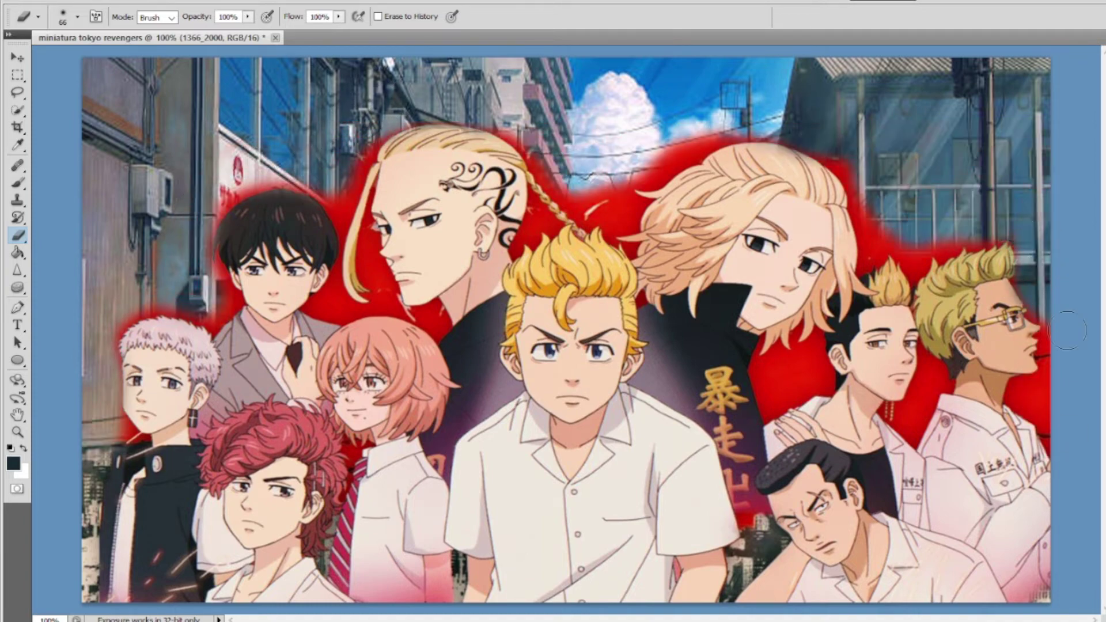
Erase the red gaps between the characters' hair and necks, resizing the eraser to 25.
scroll(794, 474, "up", 3)
mouse_move(793, 474)
left_mouse_down()
mouse_move(154, 289)
mouse_move(273, 326)
left_mouse_up()
key("[")
key("[")
key("[")
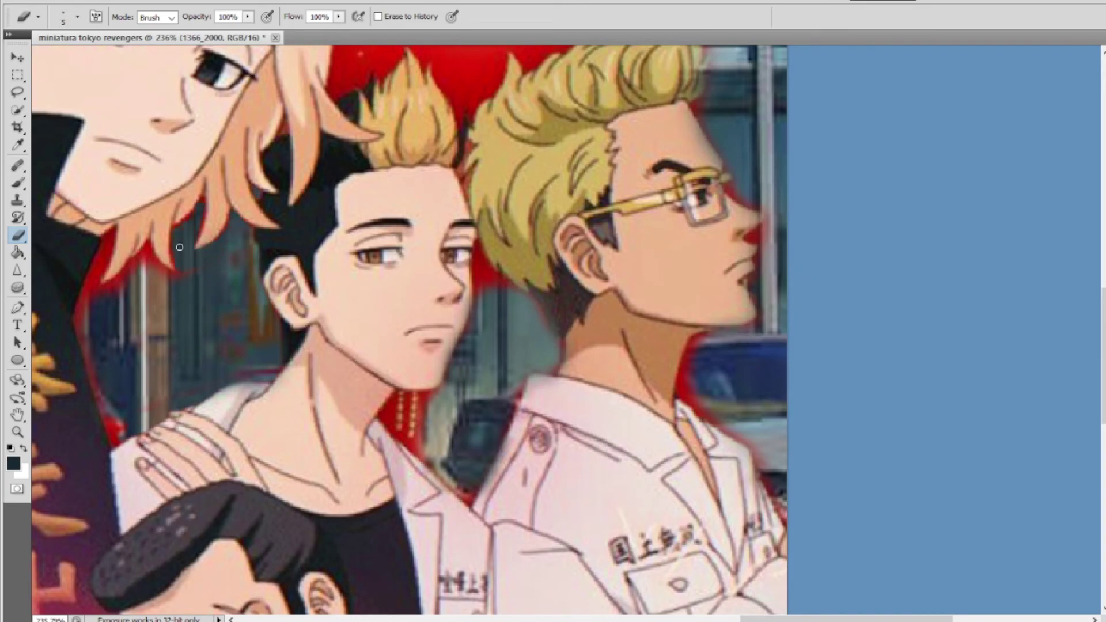
left_click_drag(180, 247, 92, 311)
scroll(985, 207, "up", 4)
scroll(568, 278, "up", 5)
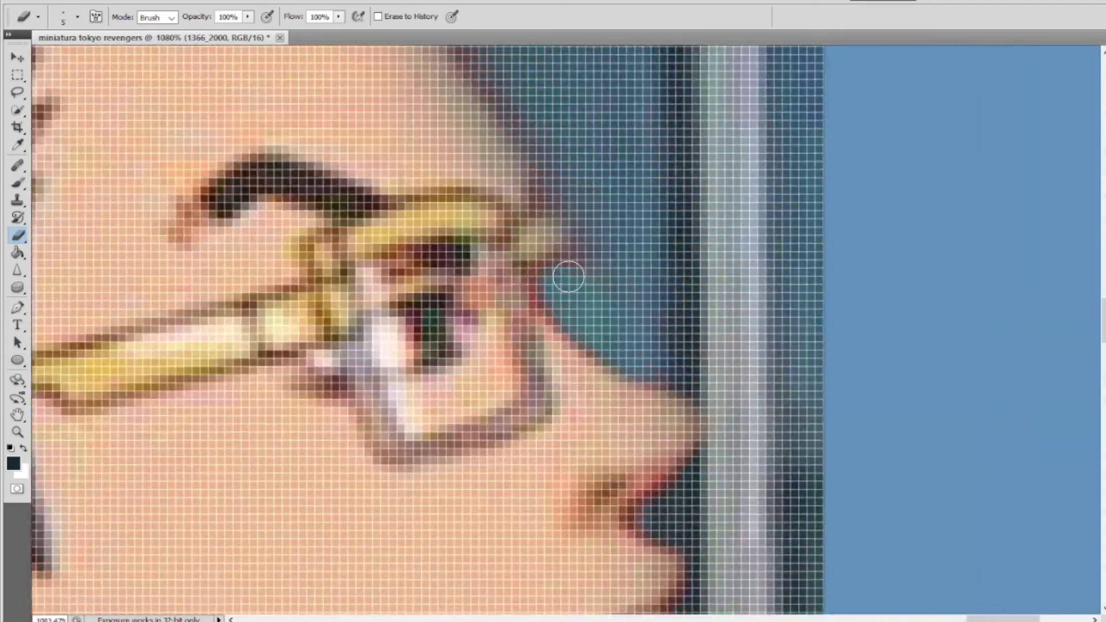
right_click(271, 227)
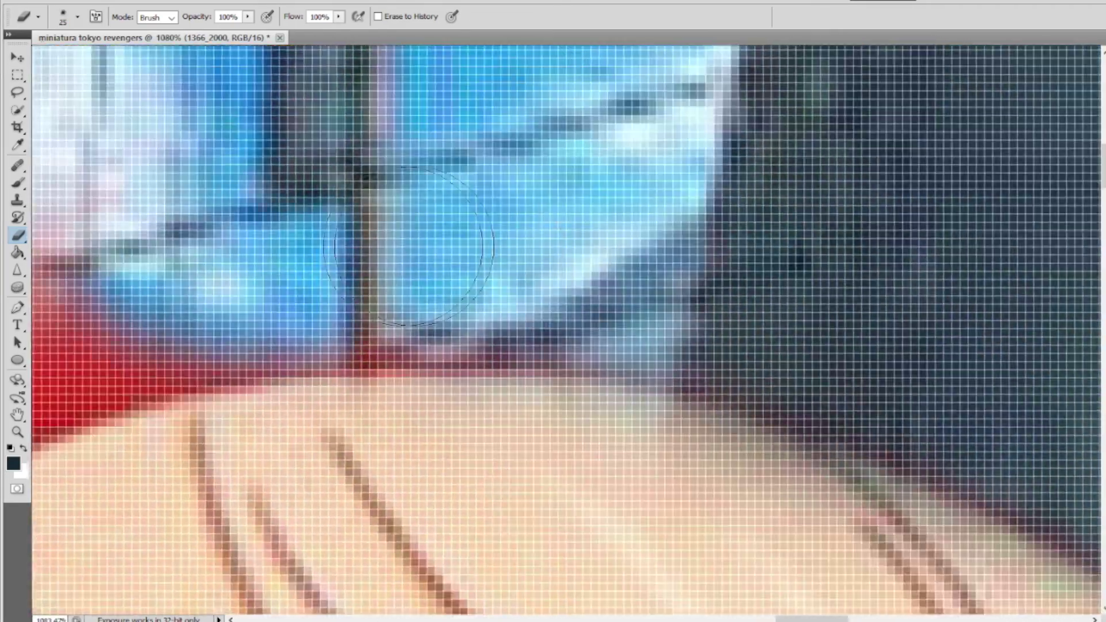
mouse_move(335, 544)
left_mouse_down()
mouse_move(513, 236)
mouse_move(469, 235)
mouse_move(477, 501)
mouse_move(321, 366)
mouse_move(550, 530)
mouse_move(481, 507)
mouse_move(637, 309)
mouse_move(394, 454)
mouse_move(607, 275)
mouse_move(469, 526)
mouse_move(339, 313)
mouse_move(518, 173)
mouse_move(625, 494)
mouse_move(932, 558)
left_mouse_up()
key("[")
key("[")
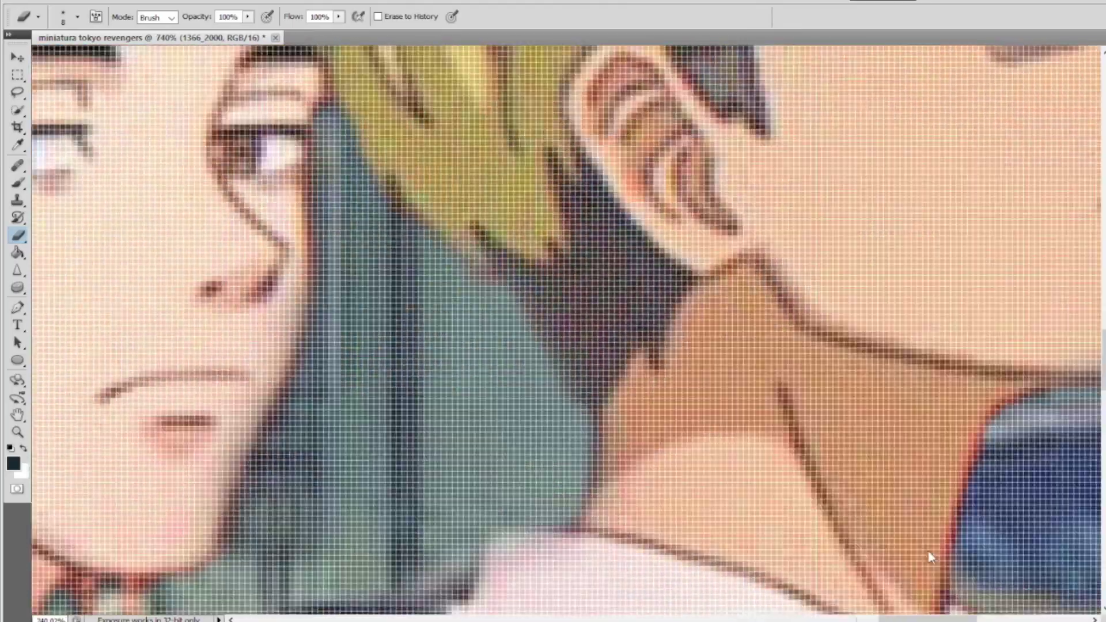
With a tiny eraser, clean leftover red from the hair edges and character outlines.
right_click(441, 286)
mouse_move(441, 285)
left_mouse_down()
mouse_move(576, 173)
mouse_move(403, 404)
mouse_move(345, 173)
mouse_move(403, 461)
left_mouse_up()
left_click_drag(403, 173, 230, 461)
key("bracketright")
key("bracketright")
key("bracketright")
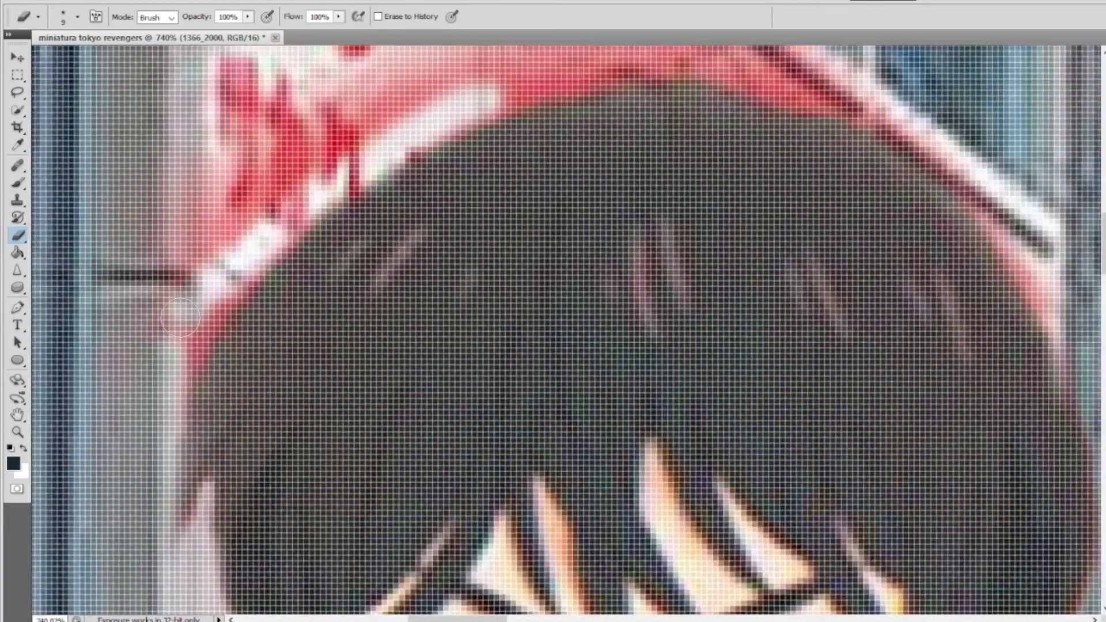
mouse_move(179, 317)
left_mouse_down()
mouse_move(530, 223)
mouse_move(555, 264)
mouse_move(518, 288)
mouse_move(516, 312)
left_mouse_up()
key("bracketright")
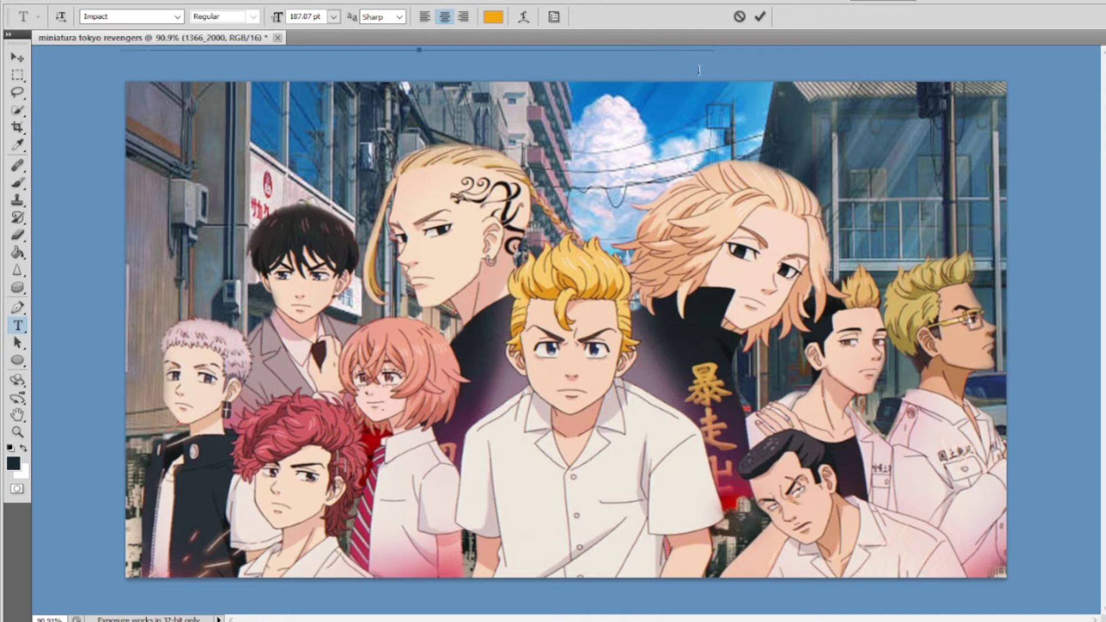
Move the orange SPEED PAINT title to the top-left and enlarge it to about 145 pt.
key("F7")
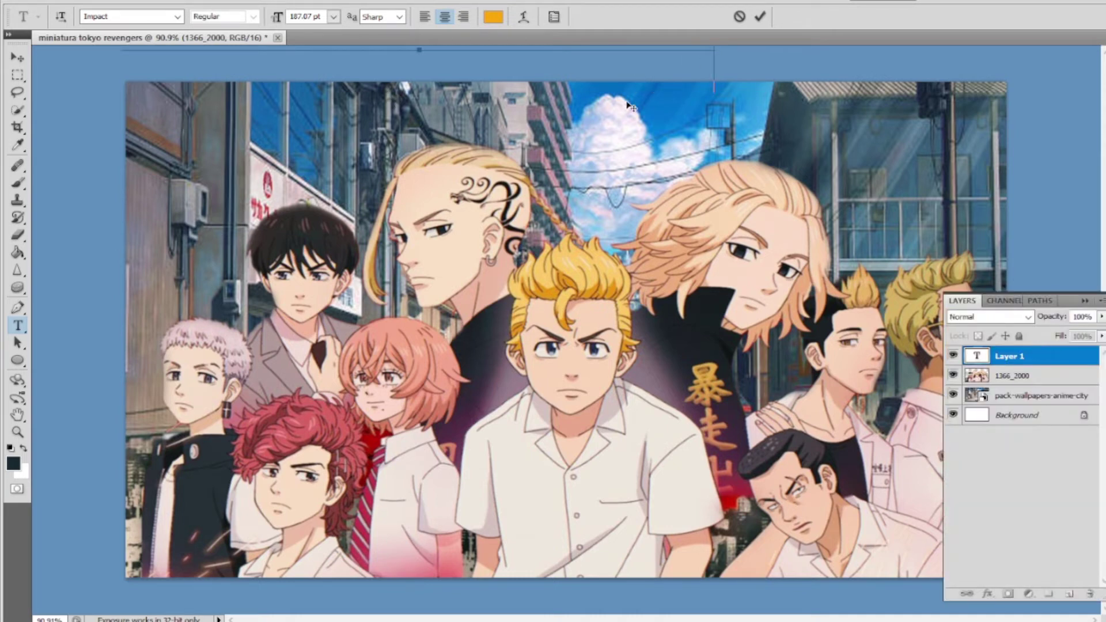
left_click_drag(714, 93, 721, 192)
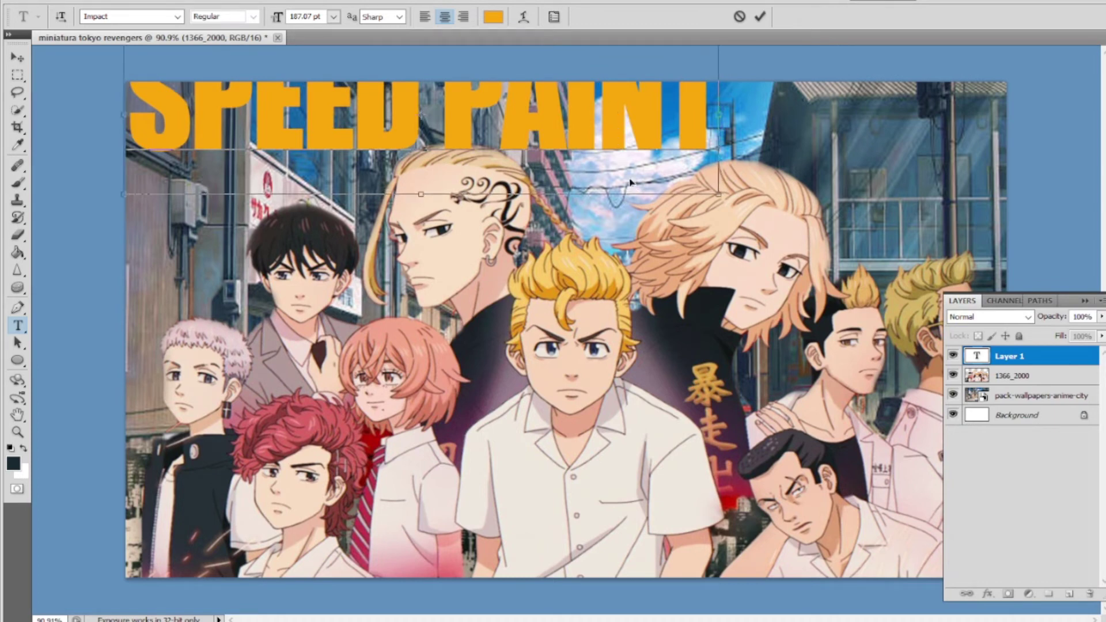
left_click_drag(638, 178, 767, 216)
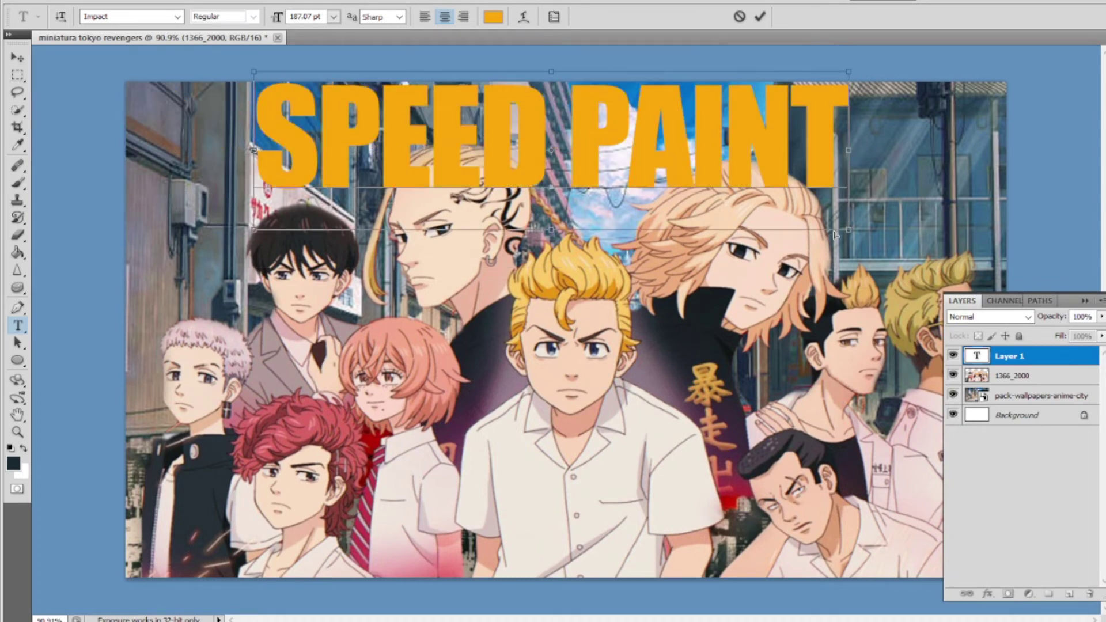
left_click_drag(851, 231, 734, 181)
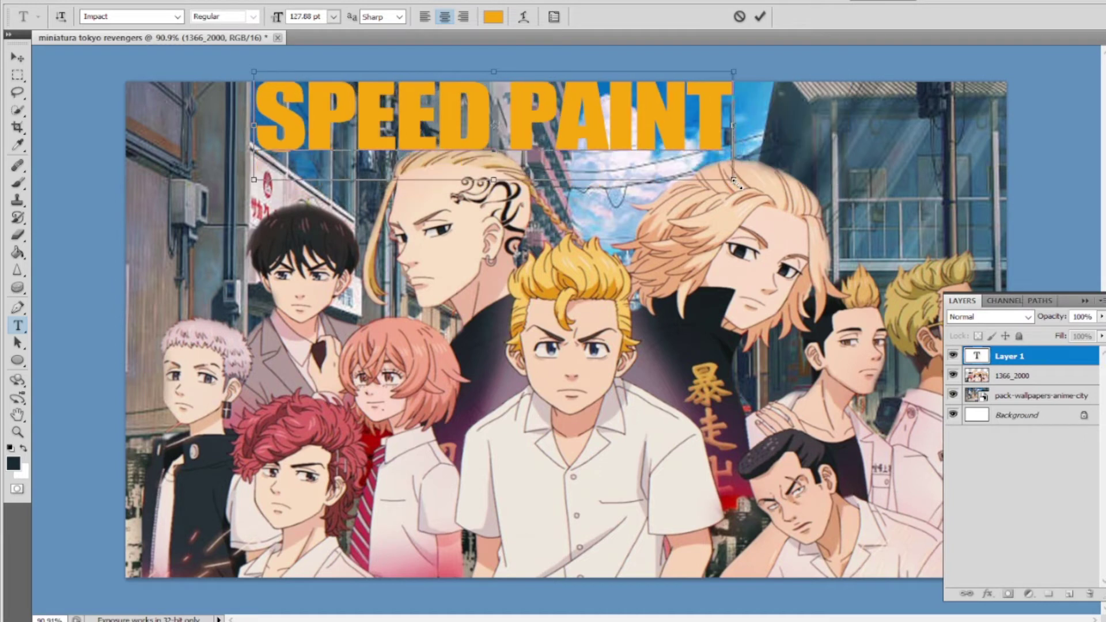
left_click_drag(656, 172, 742, 178)
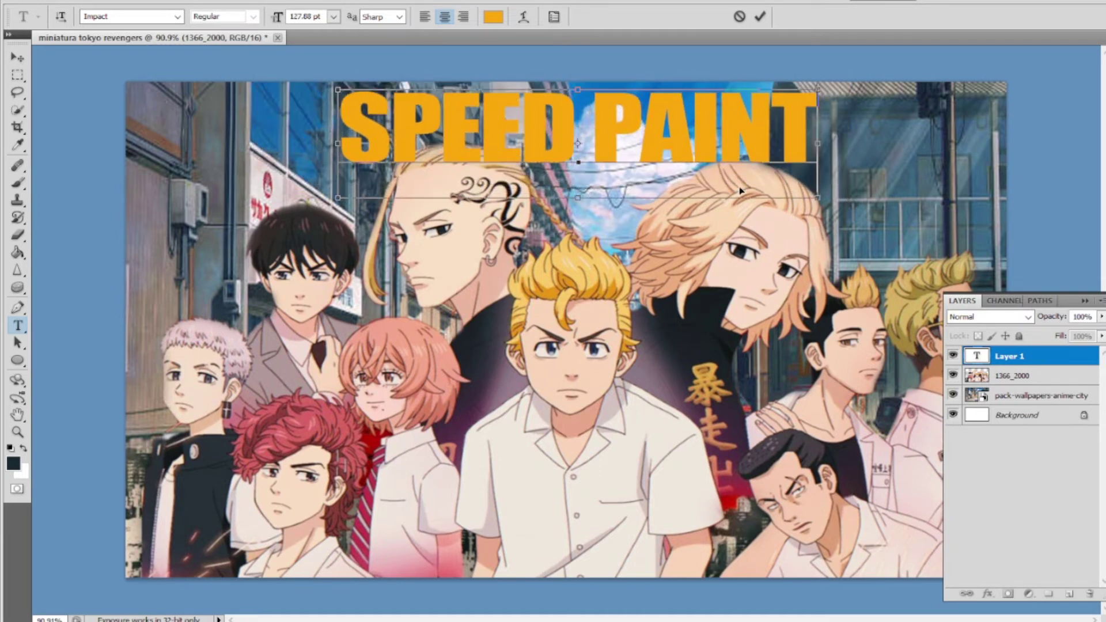
left_click_drag(742, 177, 598, 197)
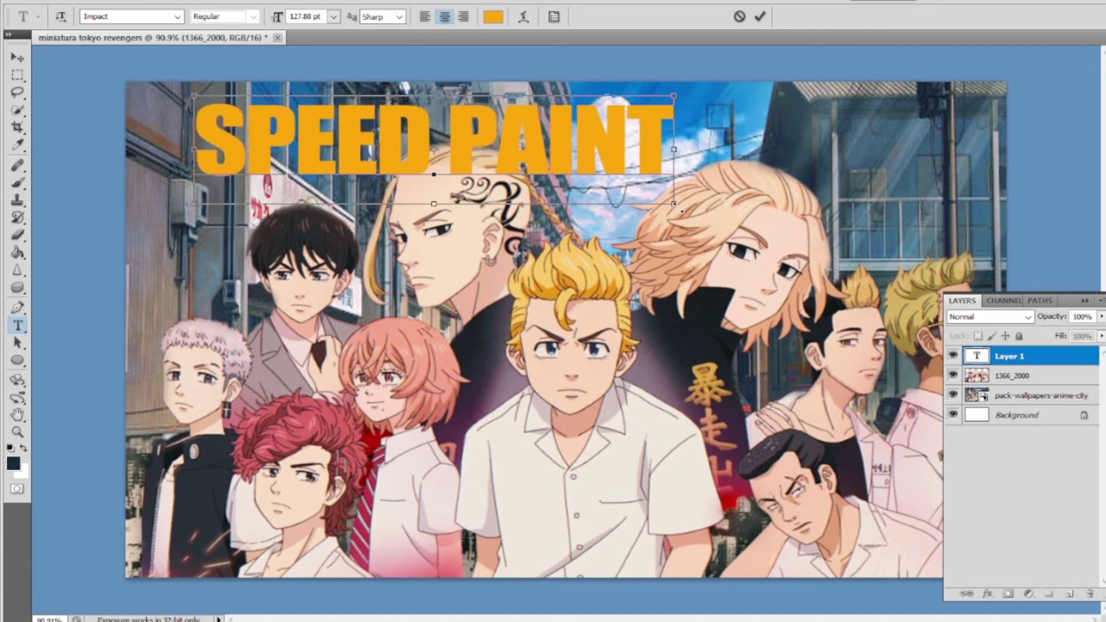
left_click_drag(681, 210, 544, 187)
Put SPEED PAINT behind the 1366_2000 character layer and add a TOKYO REVENGERS text line.
left_click(1005, 378)
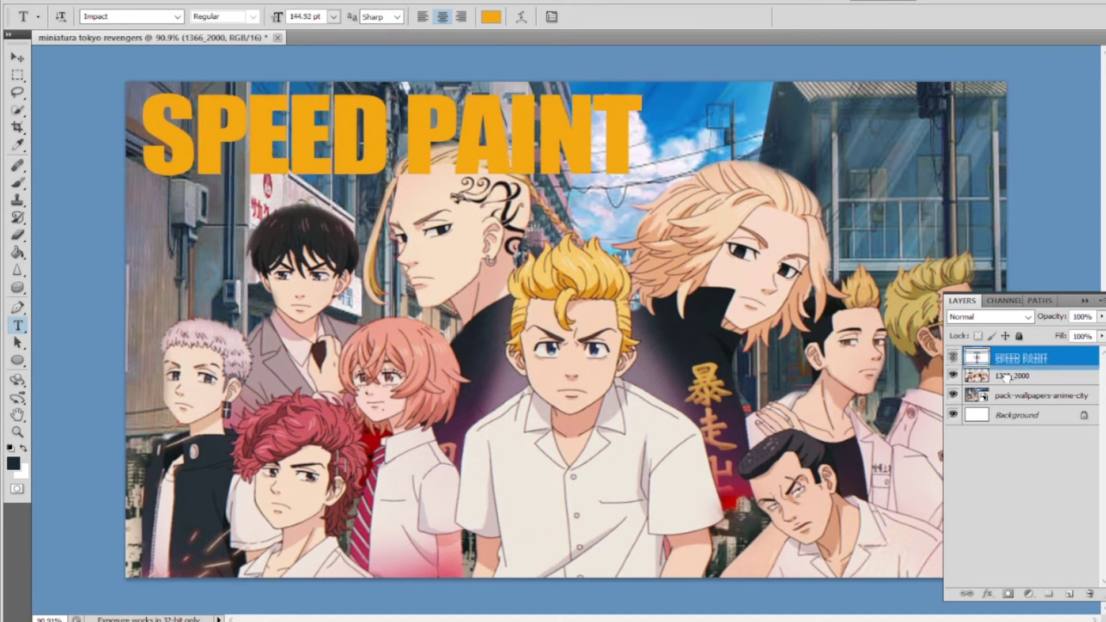
left_click_drag(1006, 377, 1007, 387)
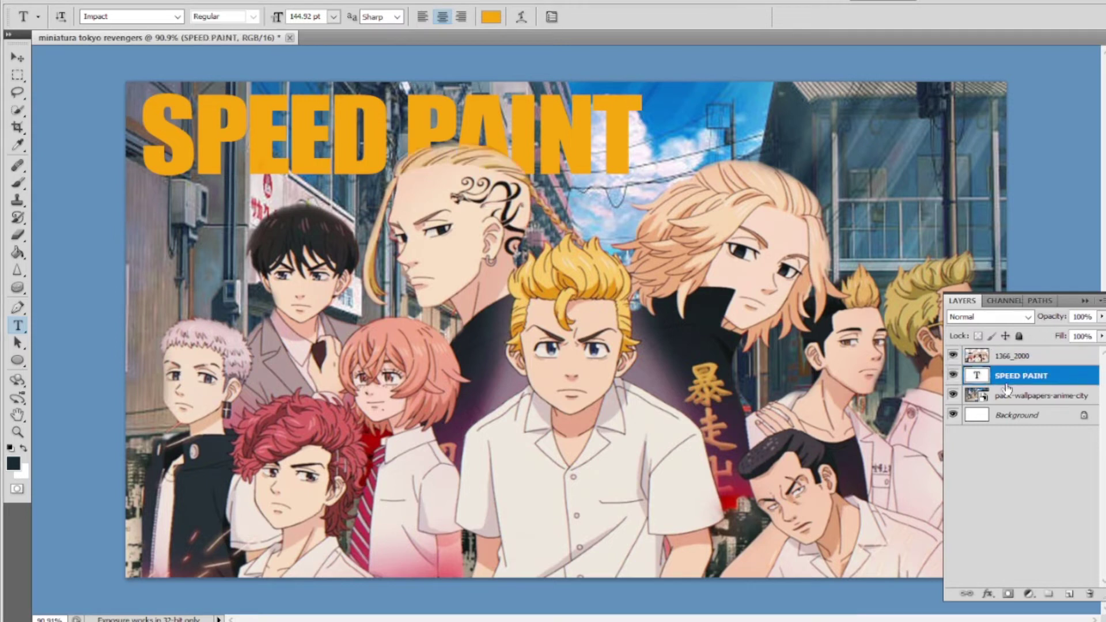
left_click(572, 240)
type("TOK")
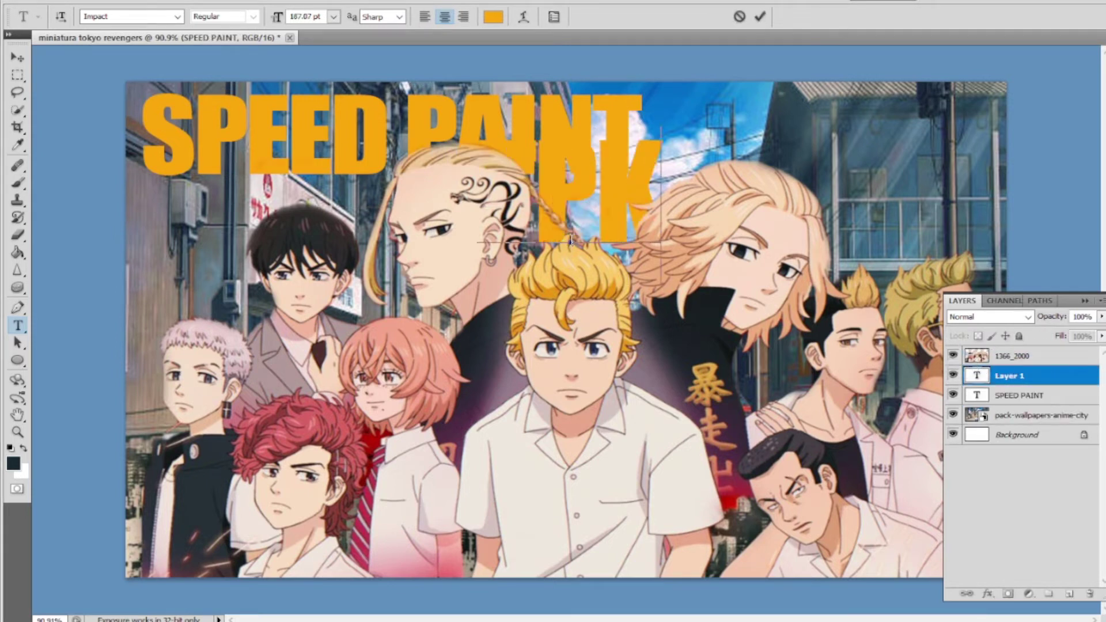
type("YO REVENGERS")
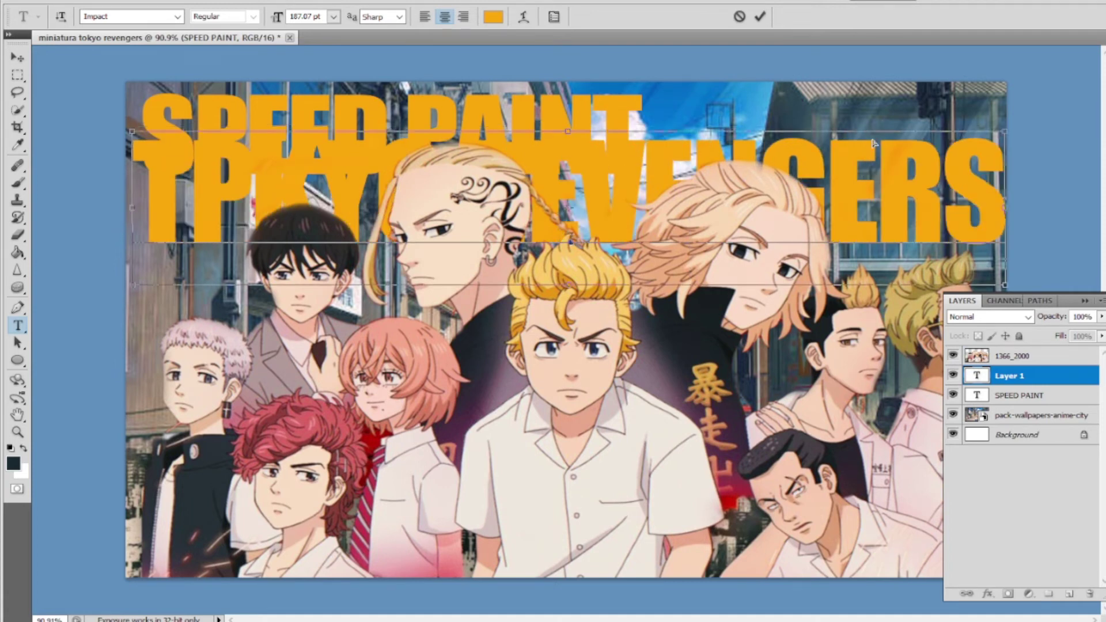
Enlarge TOKYO REVENGERS to about 259.7 pt across the thumbnail and select its text.
mouse_move(875, 134)
left_mouse_down()
mouse_move(857, 133)
mouse_move(869, 224)
mouse_move(869, 173)
left_mouse_up()
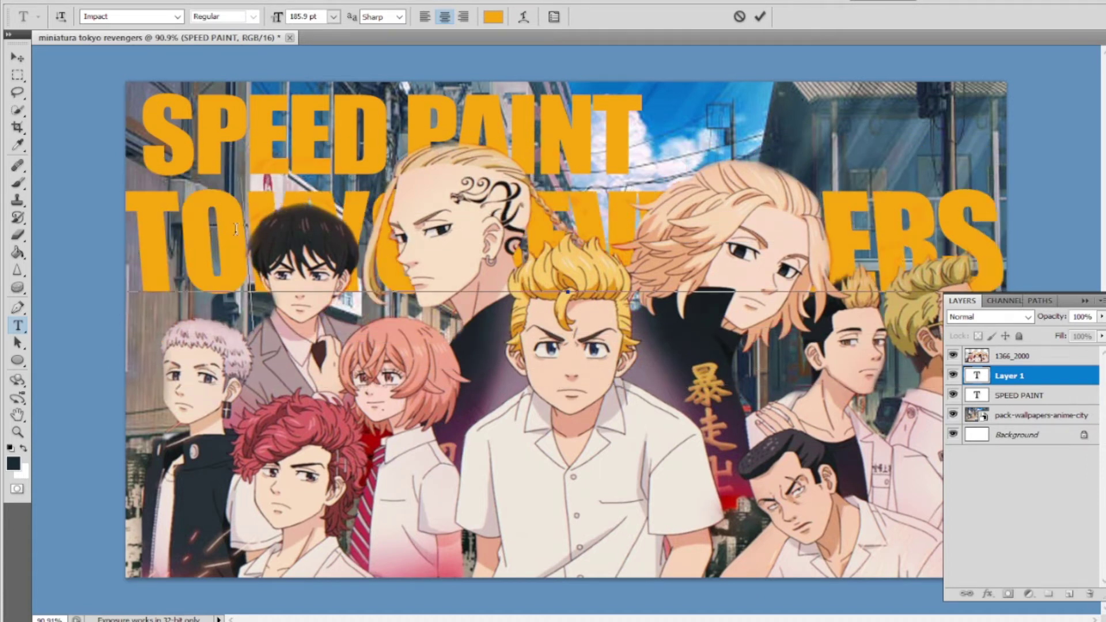
key("ctrl")
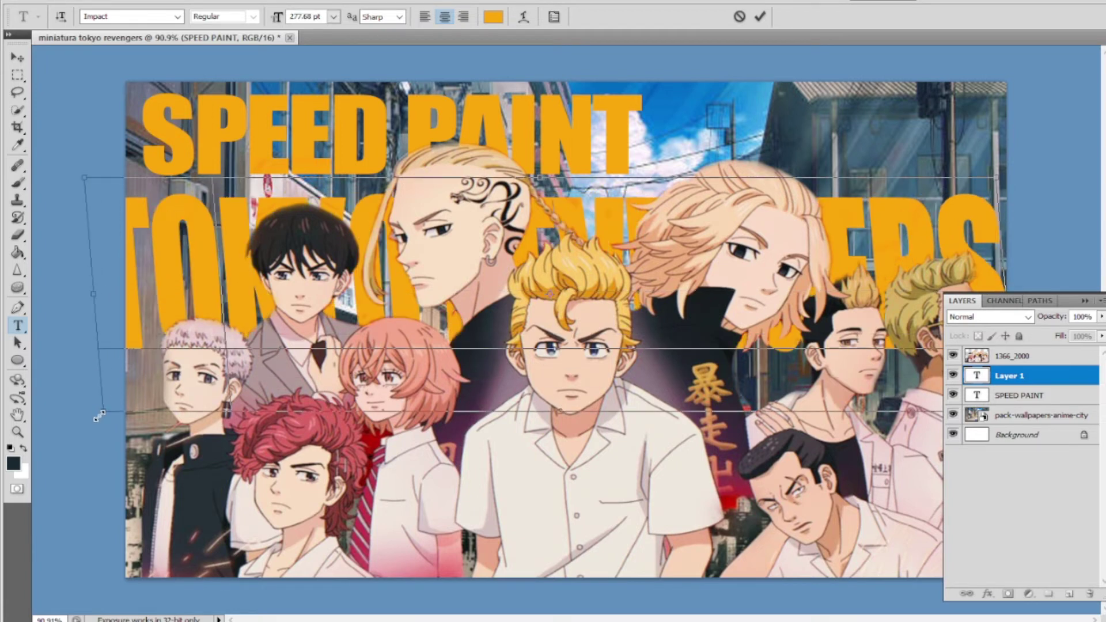
left_click_drag(124, 341, 102, 407)
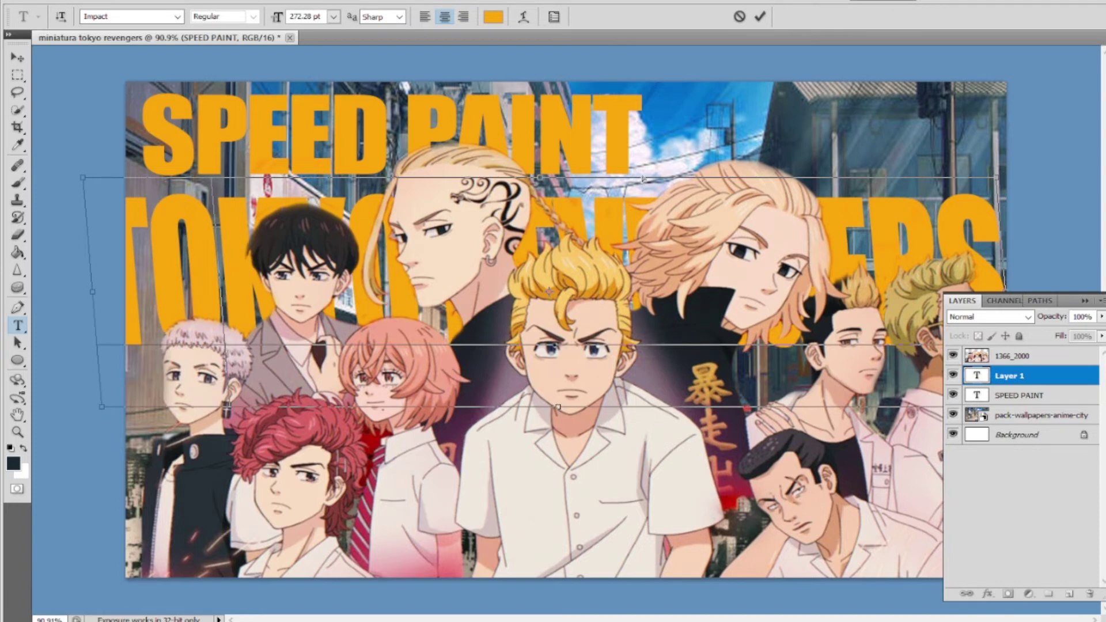
left_click_drag(644, 180, 678, 176)
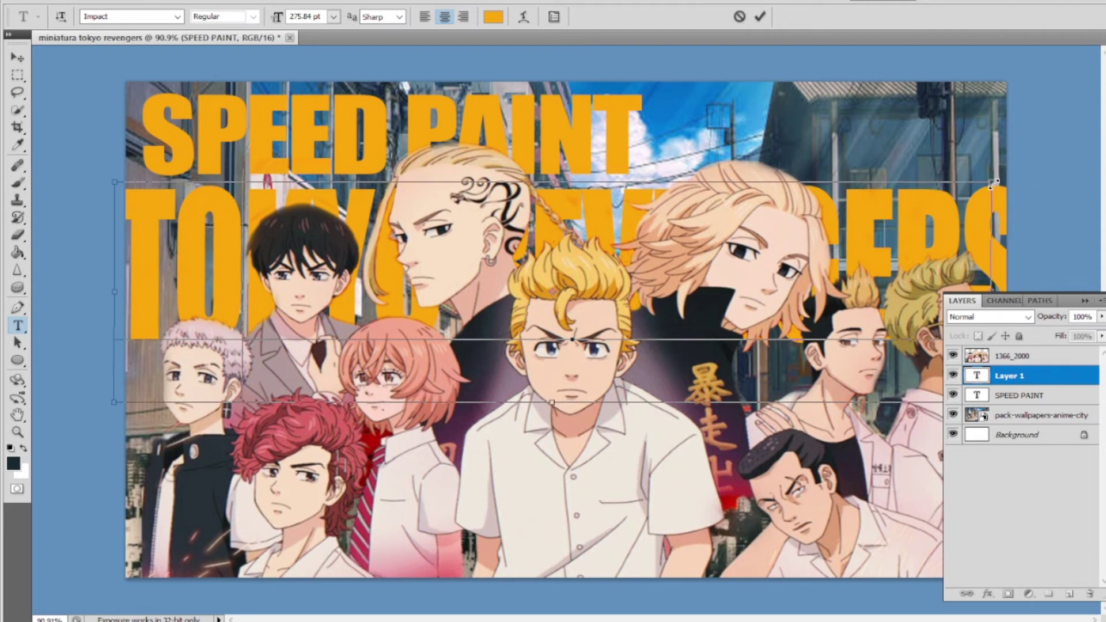
left_click_drag(1030, 170, 1013, 171)
left_click_drag(934, 184, 923, 185)
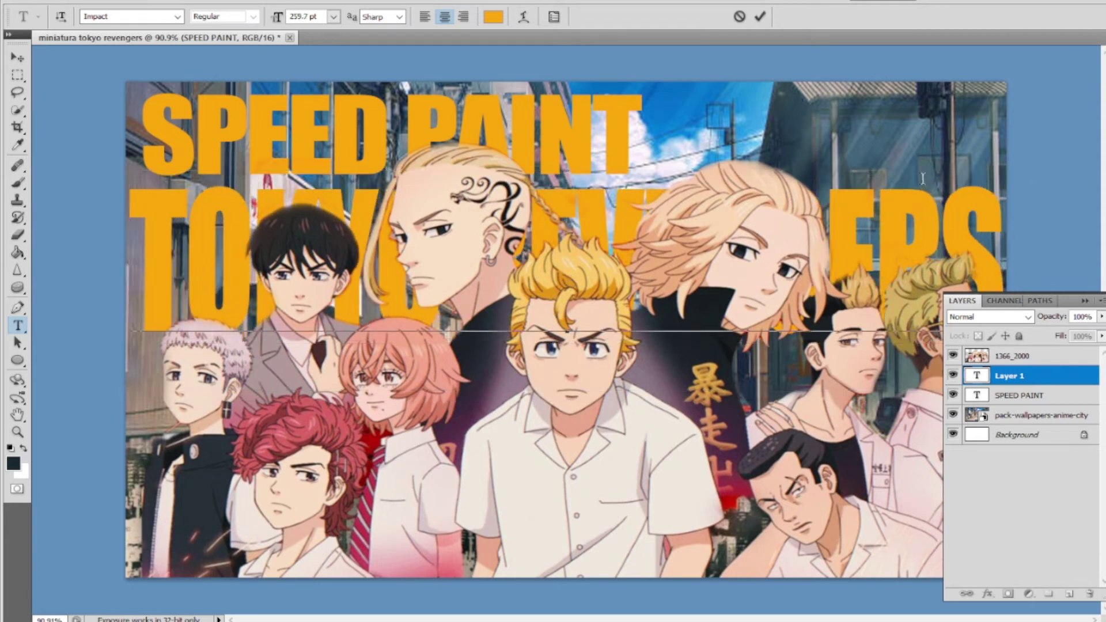
left_click_drag(991, 231, 405, 61)
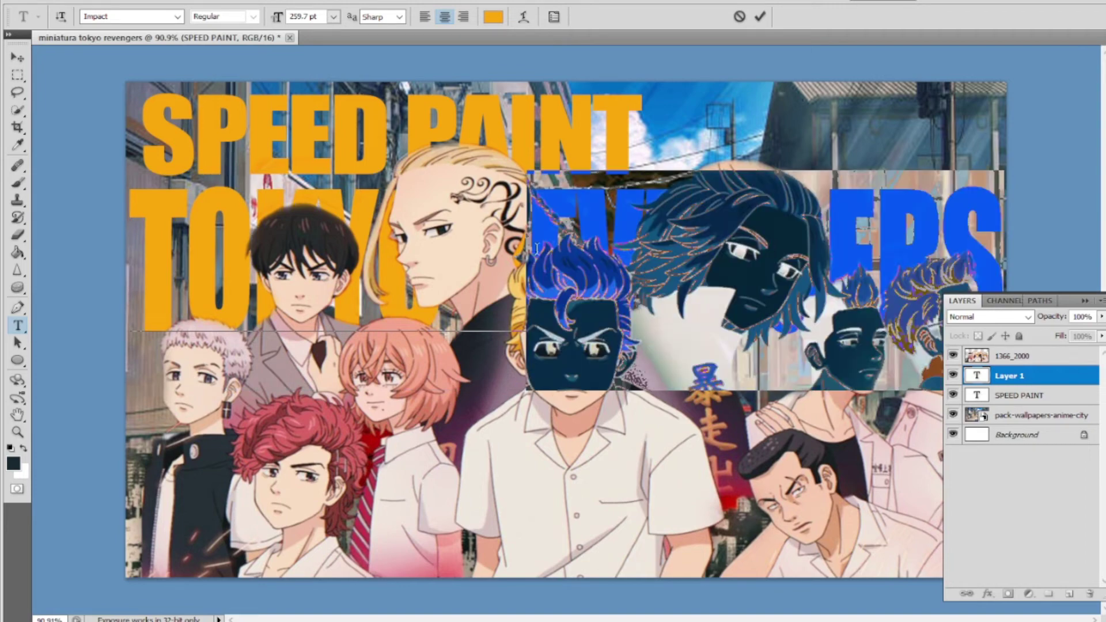
Color the TOKYO REVENGERS text red-orange f14400 and commit it.
left_click(494, 17)
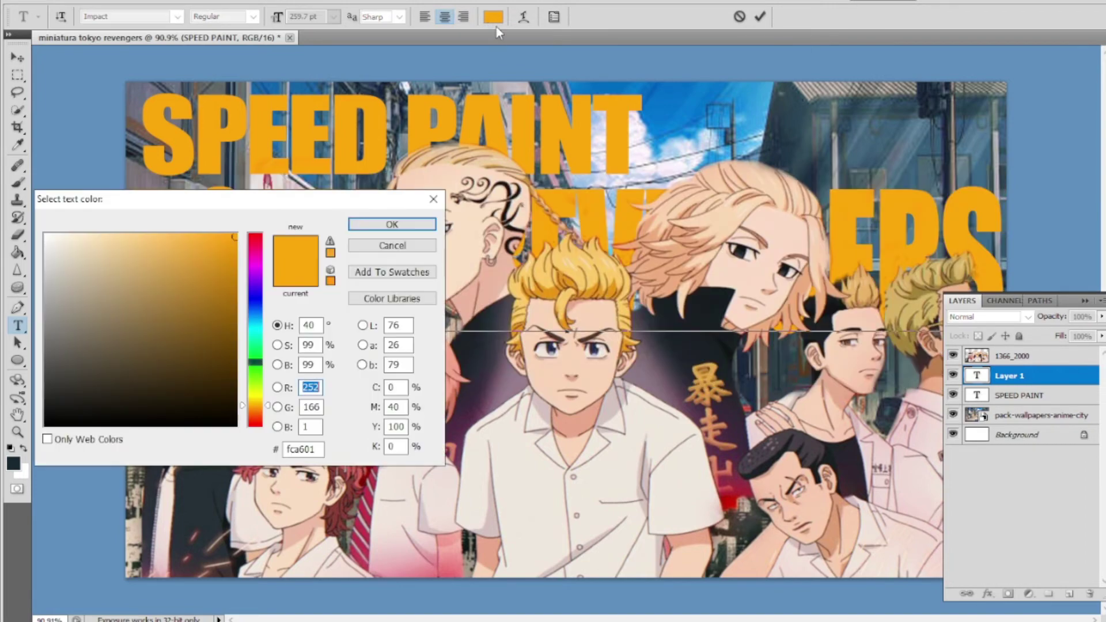
left_click(251, 420)
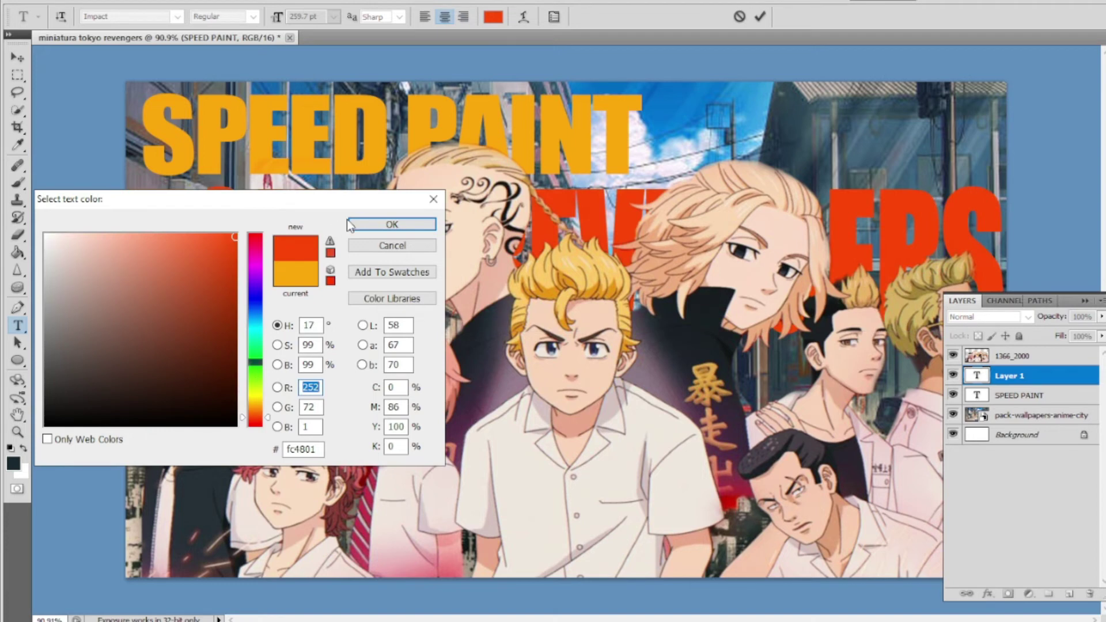
mouse_move(233, 241)
left_mouse_down()
mouse_move(235, 268)
mouse_move(234, 250)
left_mouse_up()
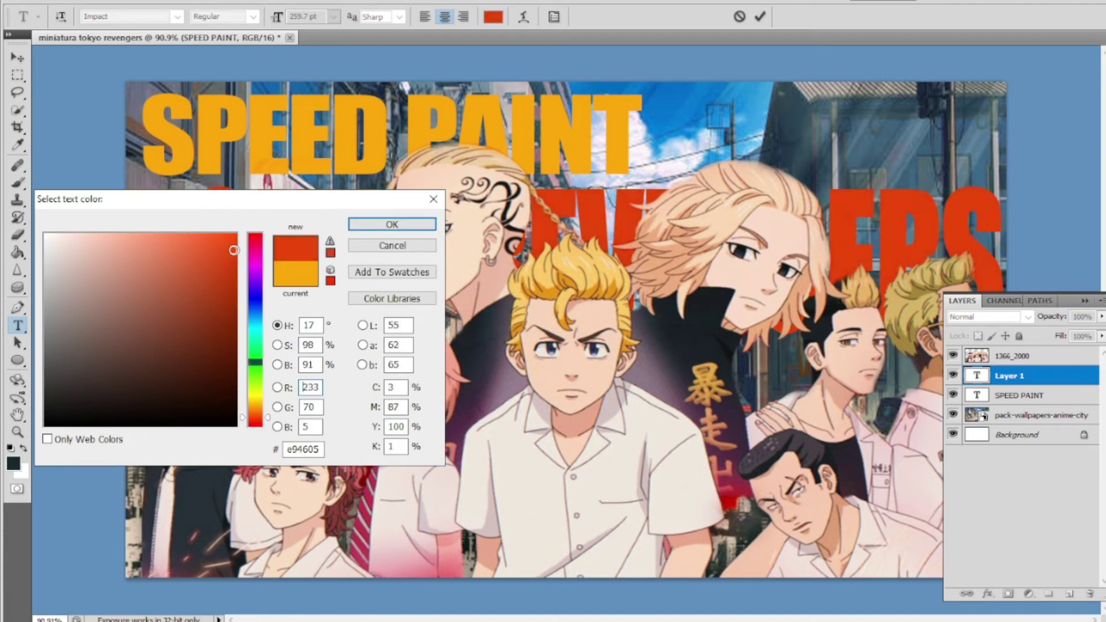
left_click(396, 222)
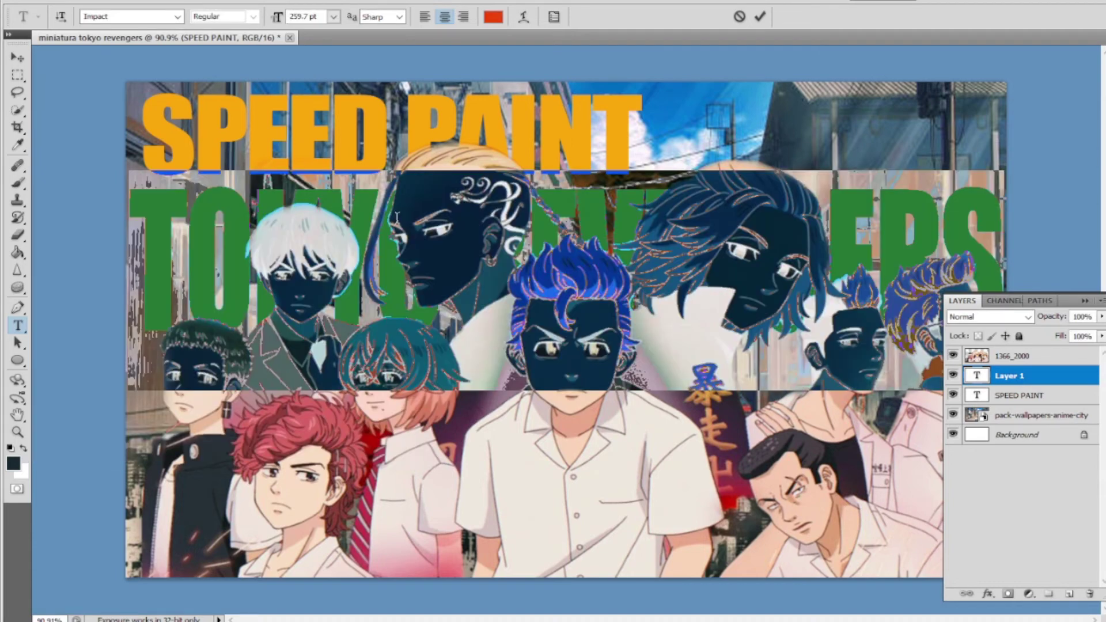
left_click(1000, 375)
double_click(1004, 366)
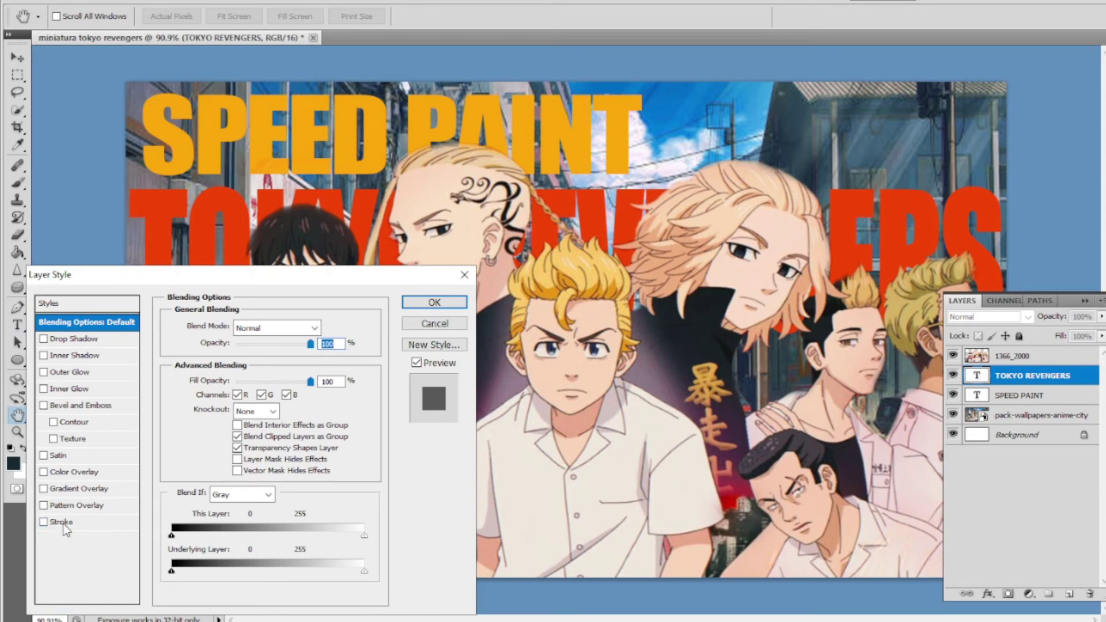
left_click(429, 304)
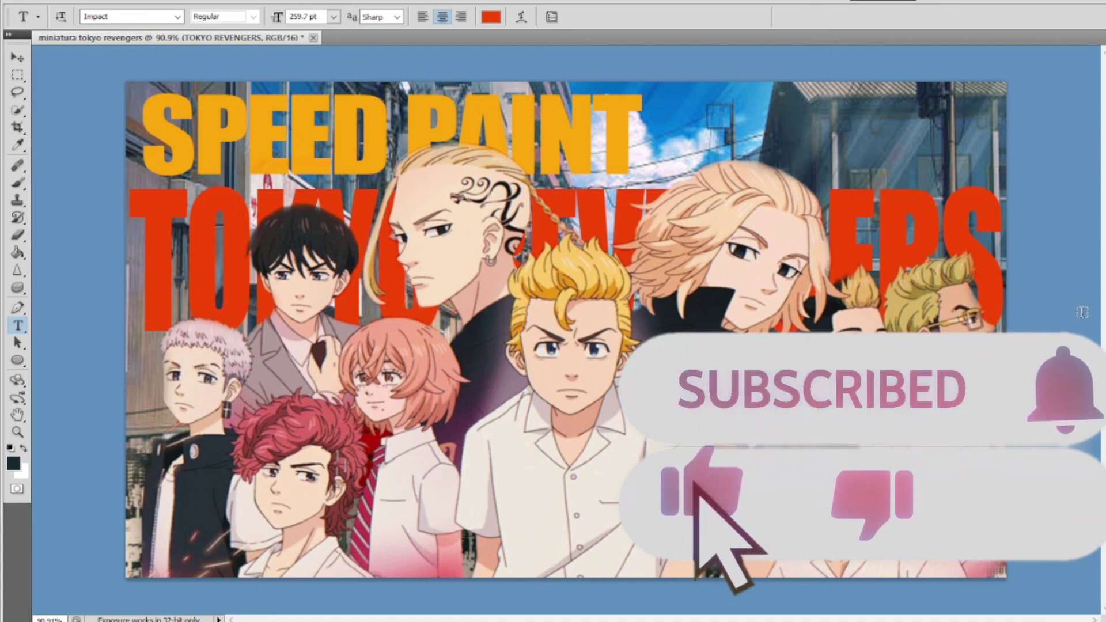
Bring TOKYO REVENGERS in front of the characters and fit it along the bottom at about 206.8 pt.
left_click(1082, 312)
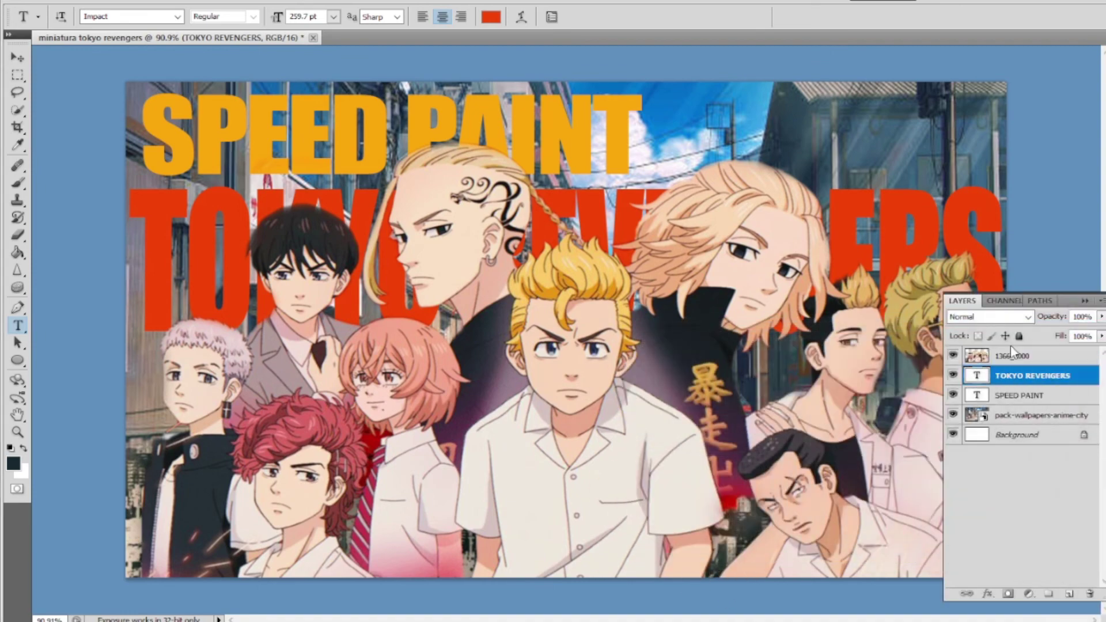
left_click_drag(1014, 376, 1014, 352)
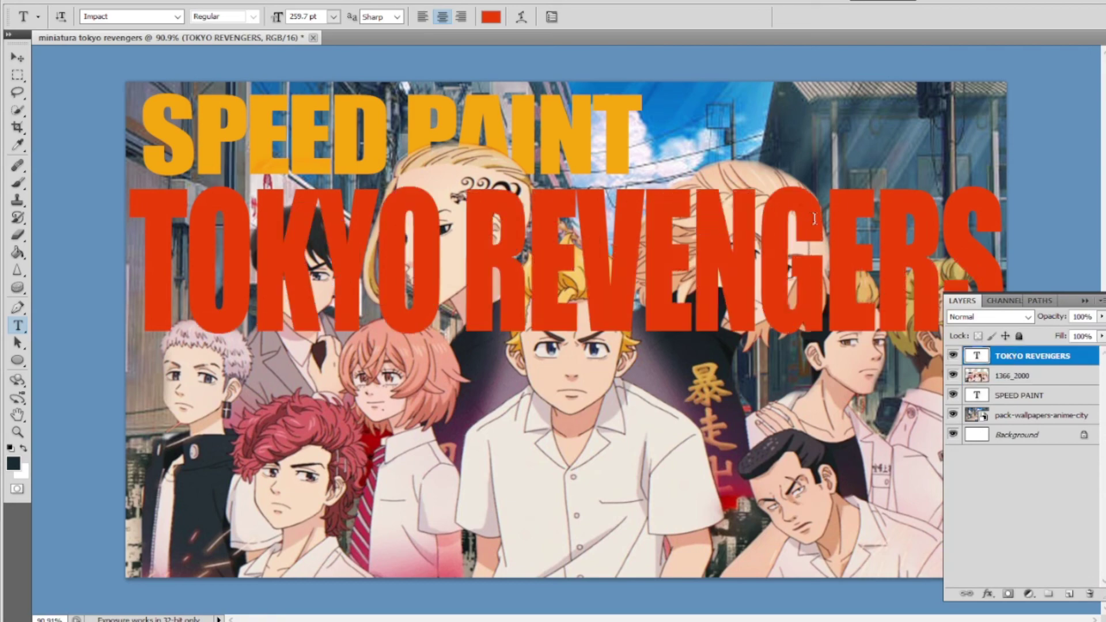
key("ctrl+t")
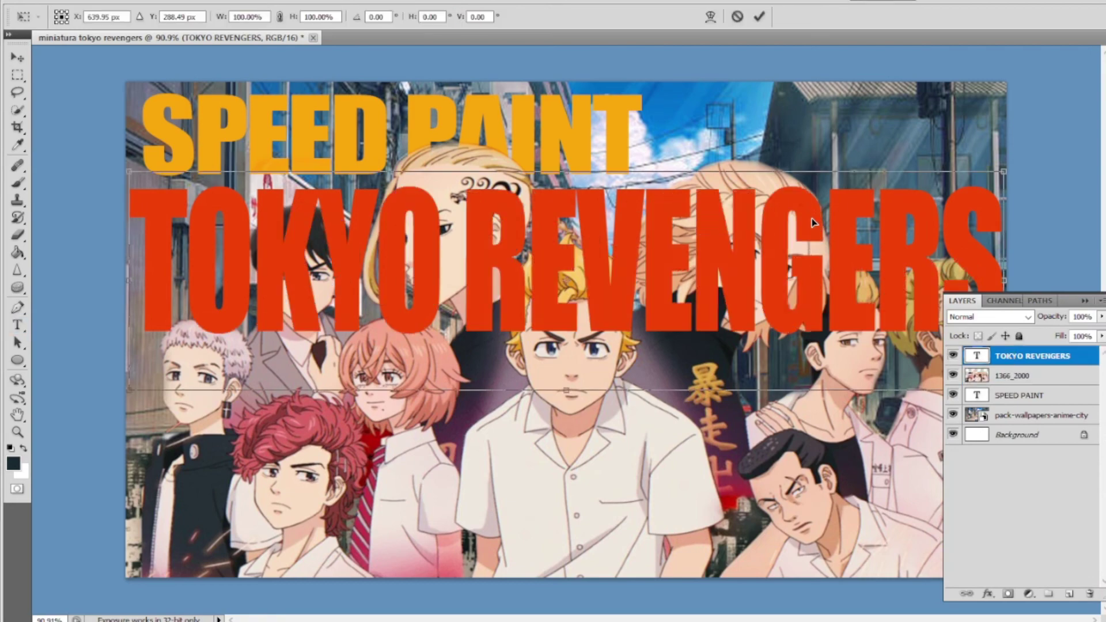
mouse_move(811, 219)
left_mouse_down()
mouse_move(811, 477)
mouse_move(821, 475)
left_mouse_up()
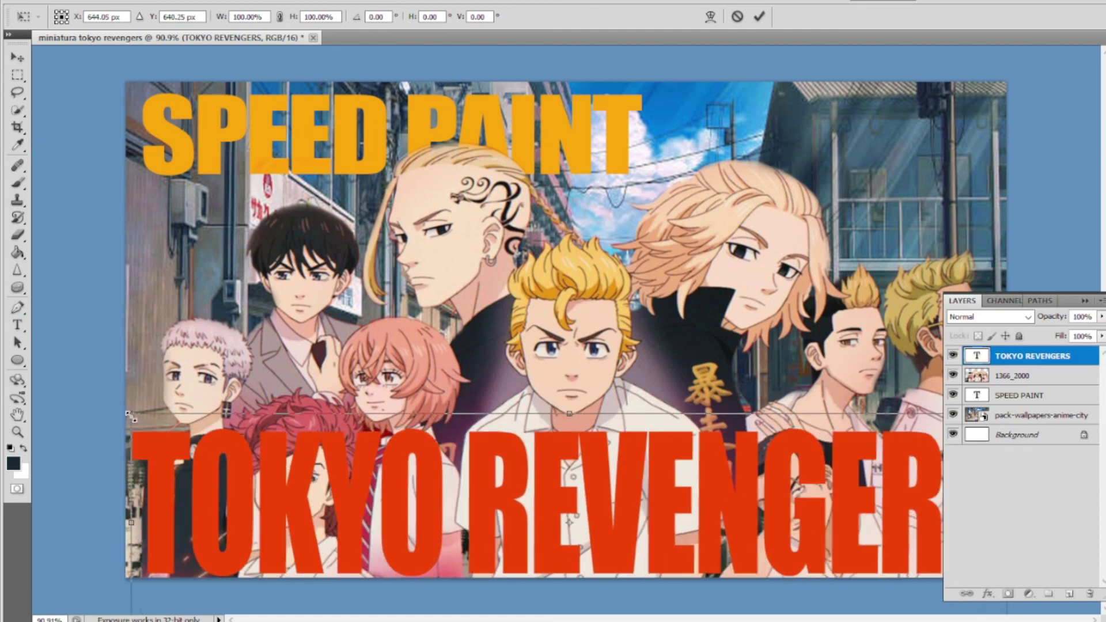
left_click_drag(123, 414, 152, 461)
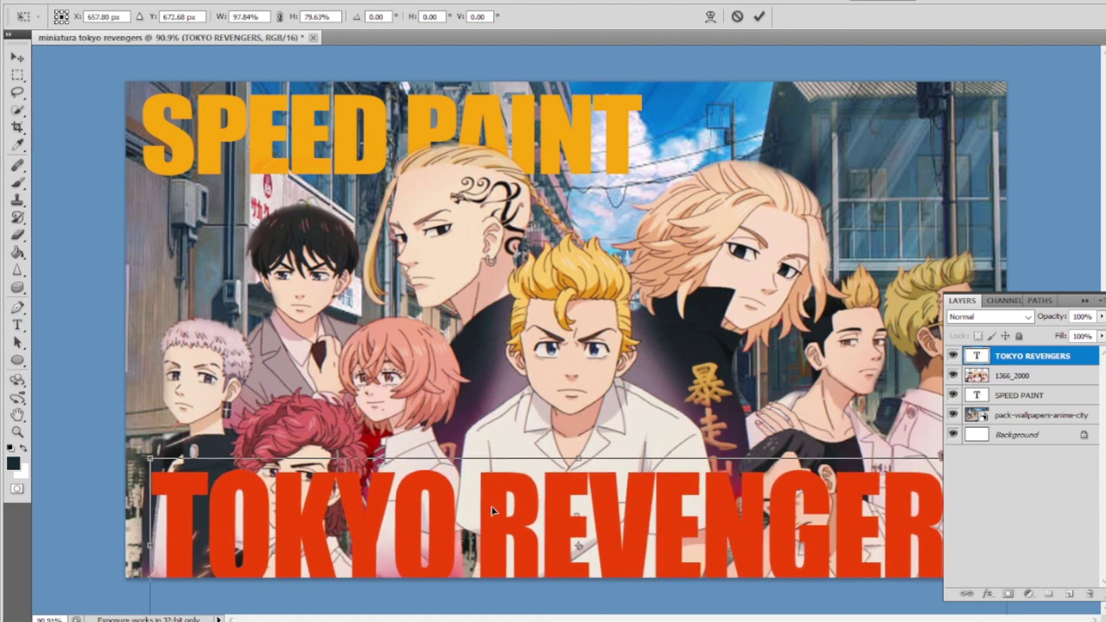
mouse_move(495, 510)
left_mouse_down()
mouse_move(515, 483)
mouse_move(503, 497)
left_mouse_up()
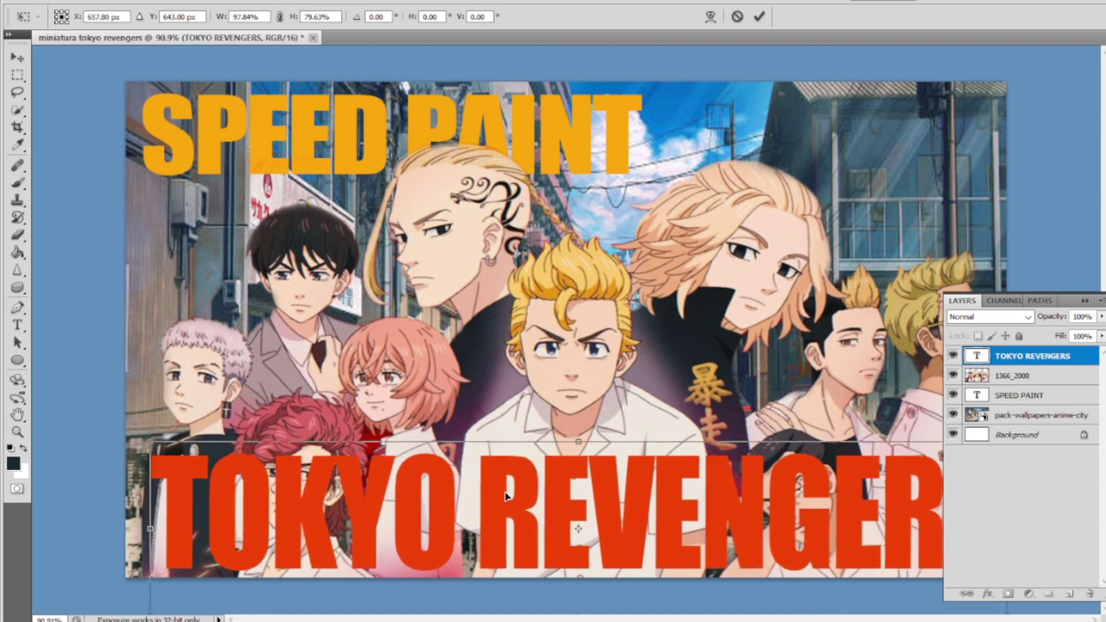
left_click(1088, 295)
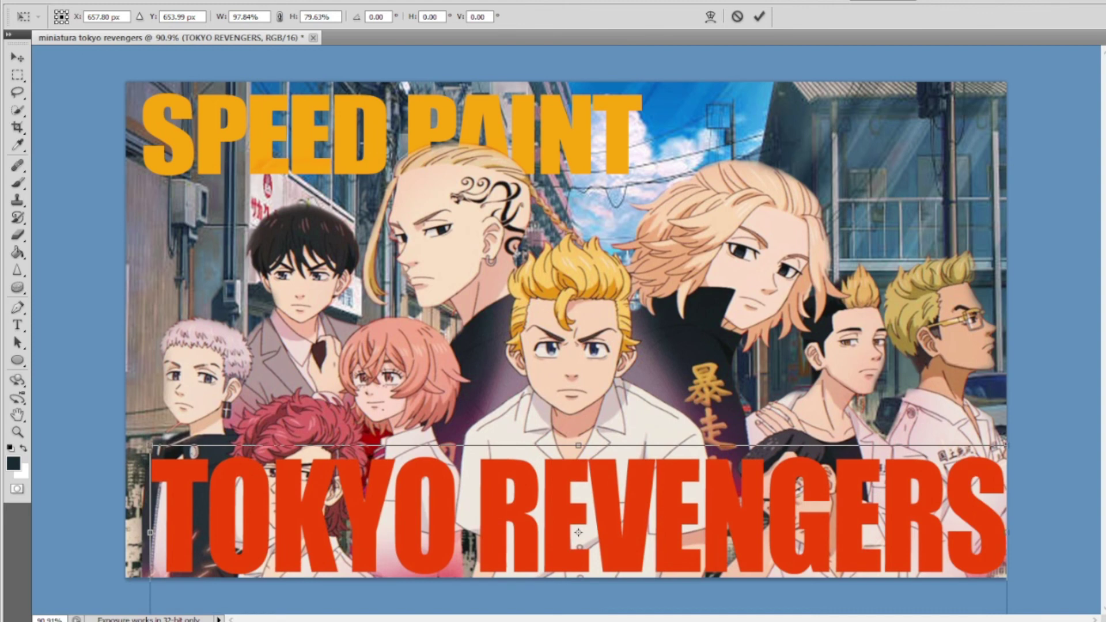
key("Return")
key("t")
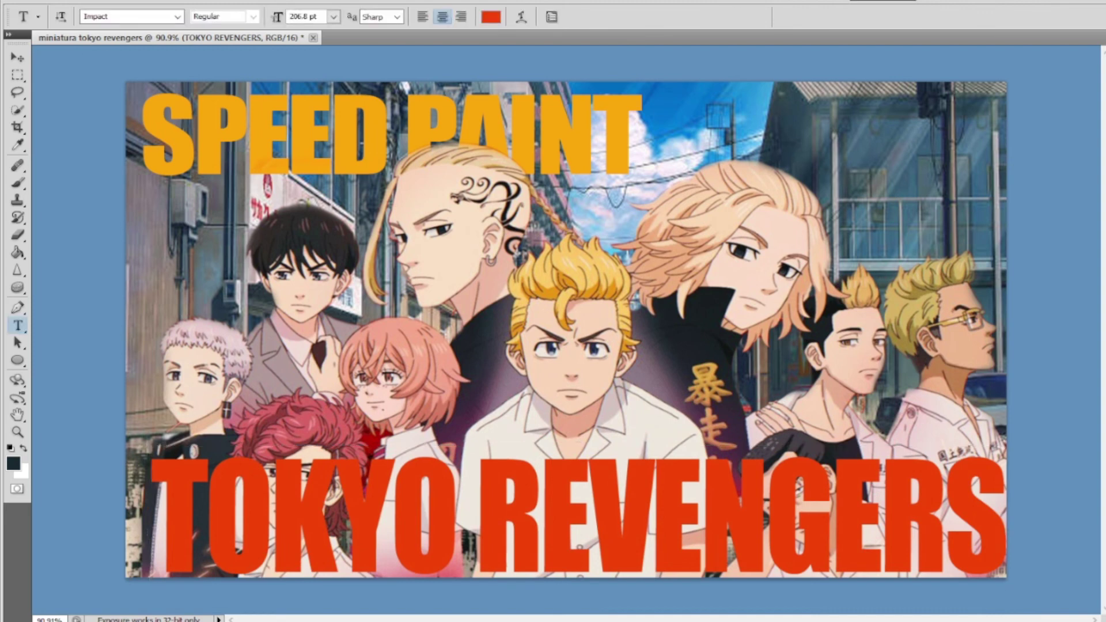